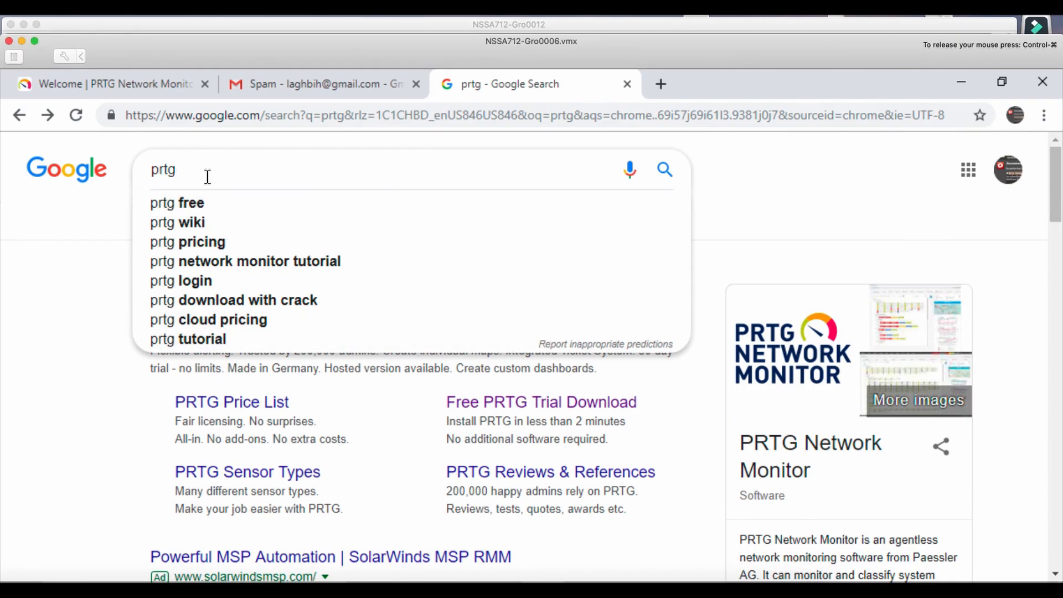
- Search Google for prtg and open Paessler's PRTG download page from the results
key("Return")
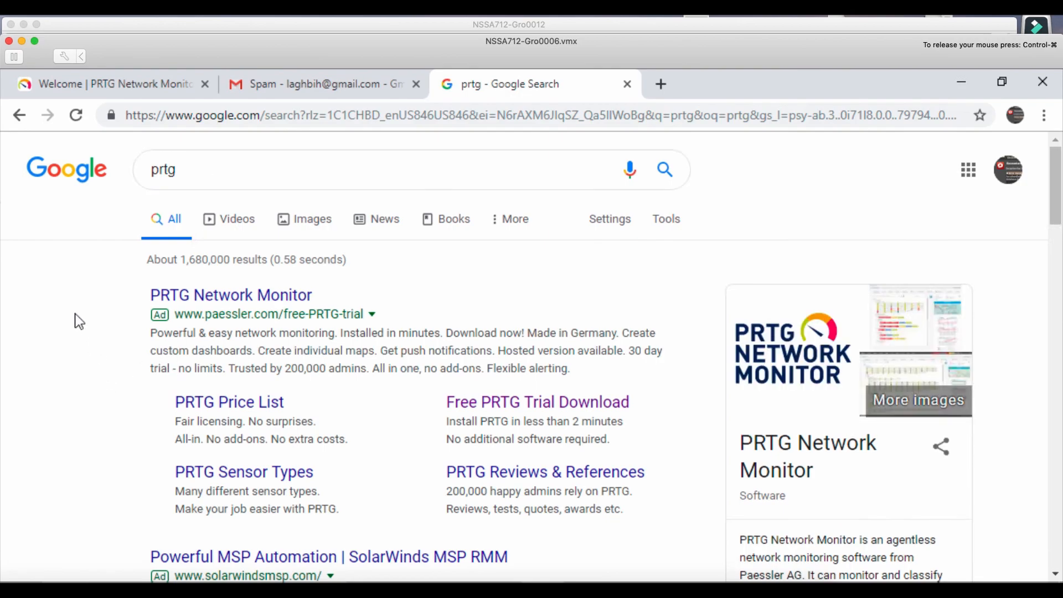
scroll(77, 339, "down", 2)
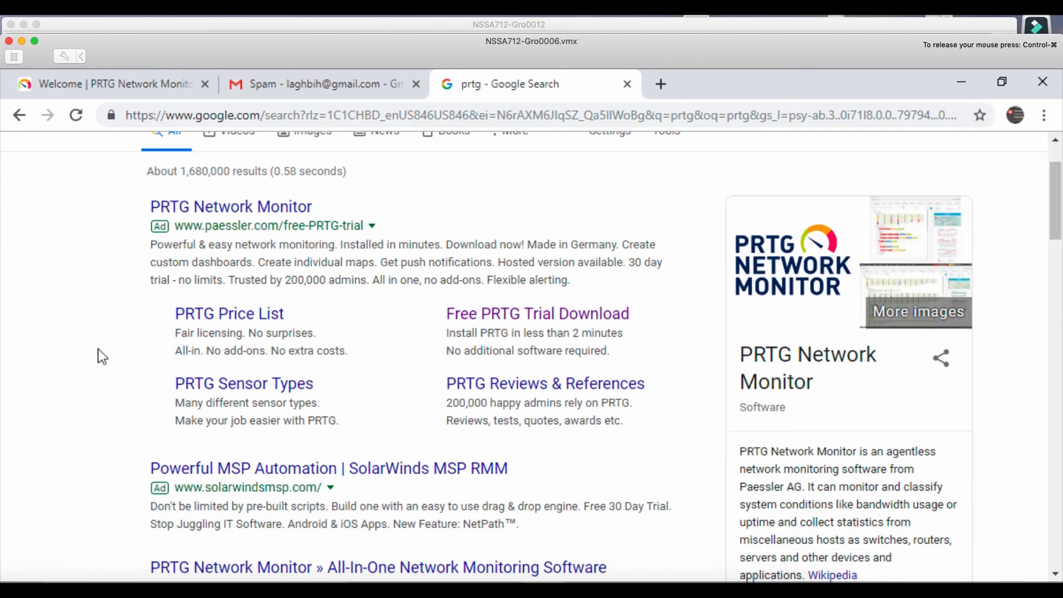
scroll(98, 349, "down", 4)
left_click(219, 499)
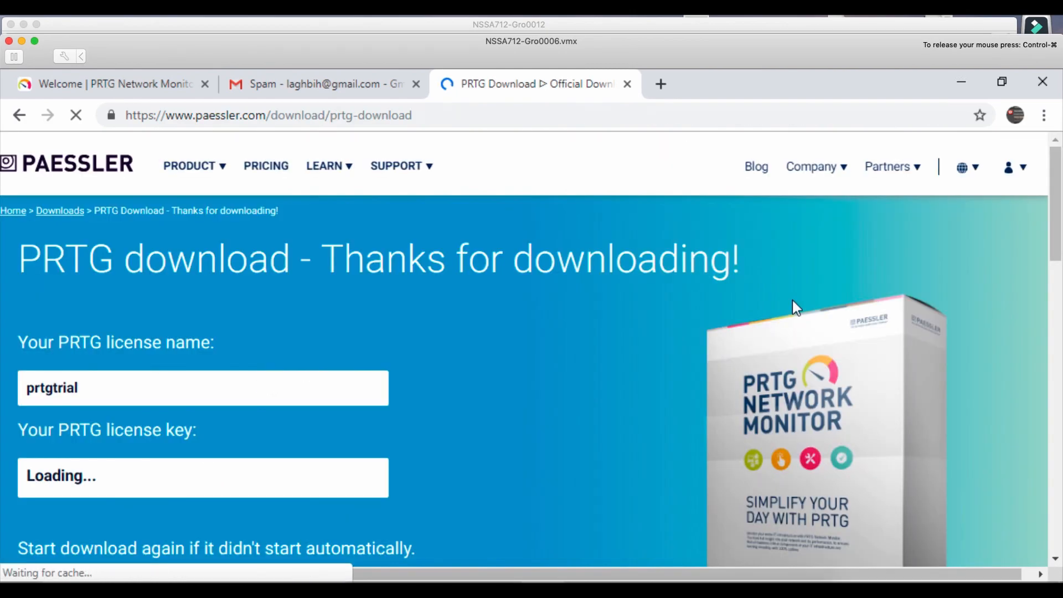
- Request the PRTG installer download and cancel saving the file
scroll(633, 351, "down", 10)
scroll(635, 357, "up", 6)
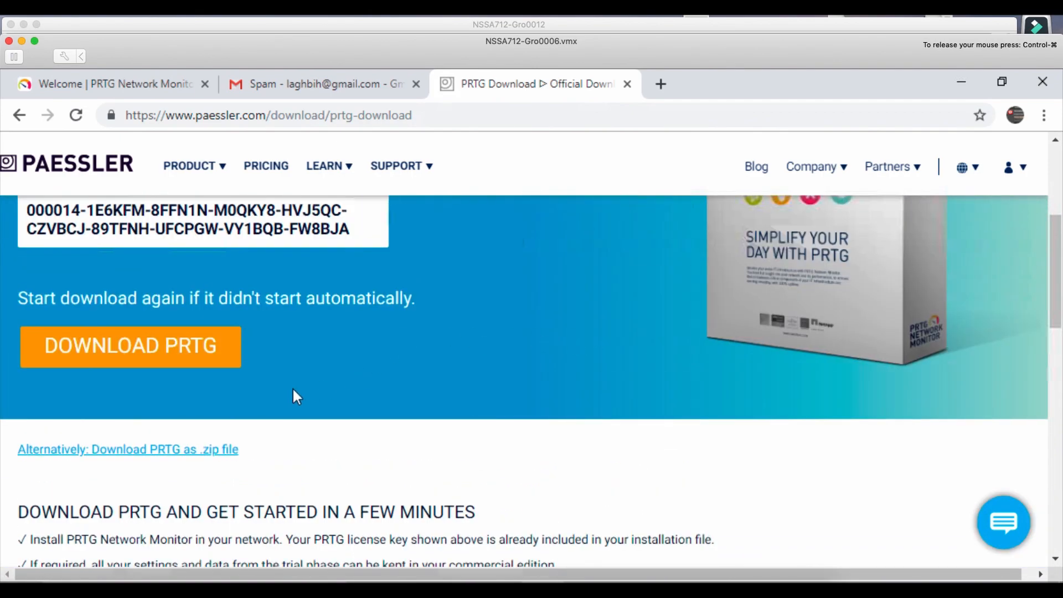
left_click(167, 344)
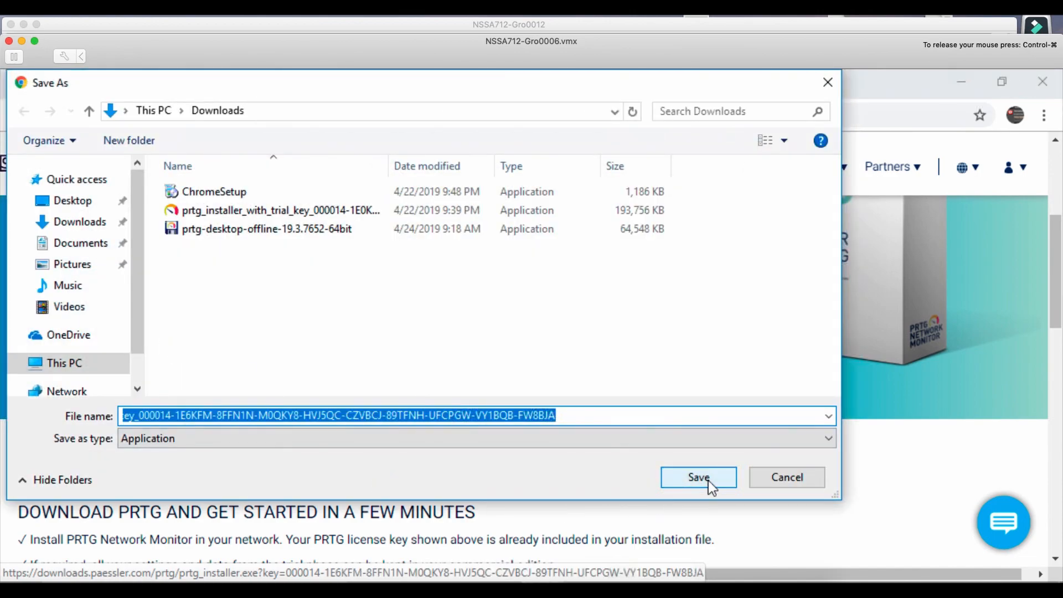
left_click(788, 480)
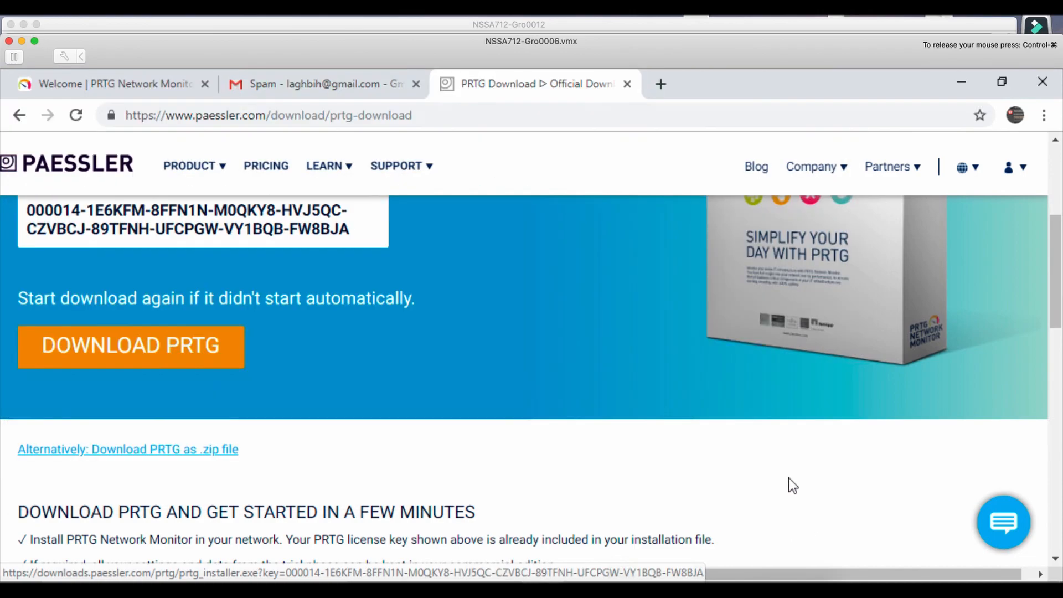
- Switch to the PRTG Network Monitor welcome page and examine the License Status for remaining trial days and available sensors
left_click(168, 88)
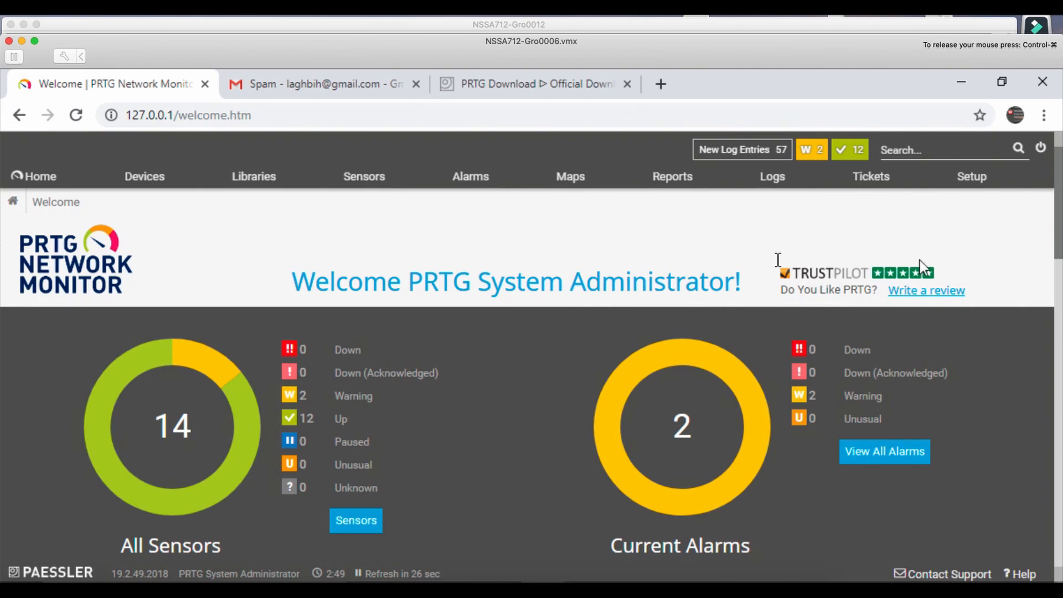
left_click_drag(1059, 215, 1059, 296)
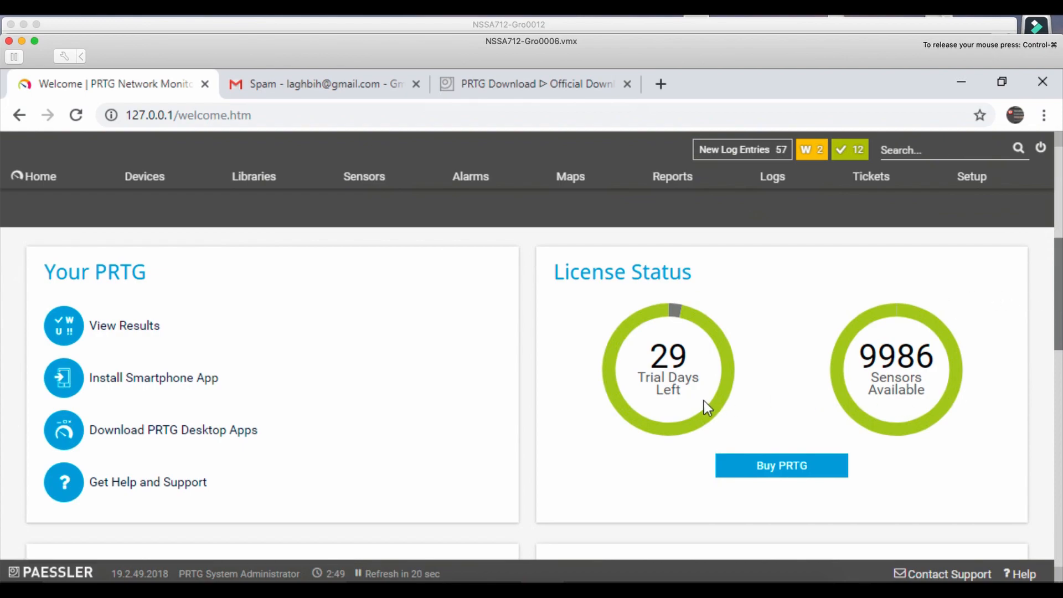
mouse_move(652, 377)
mouse_move(870, 341)
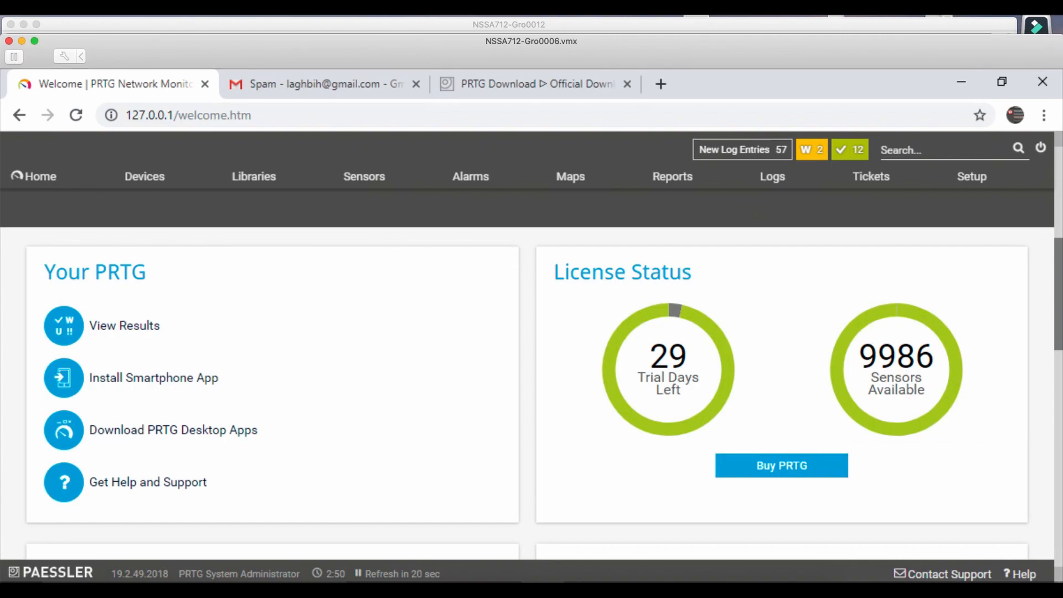
- Open the Sample Dashboard and view its network map and status charts
mouse_move(20, 177)
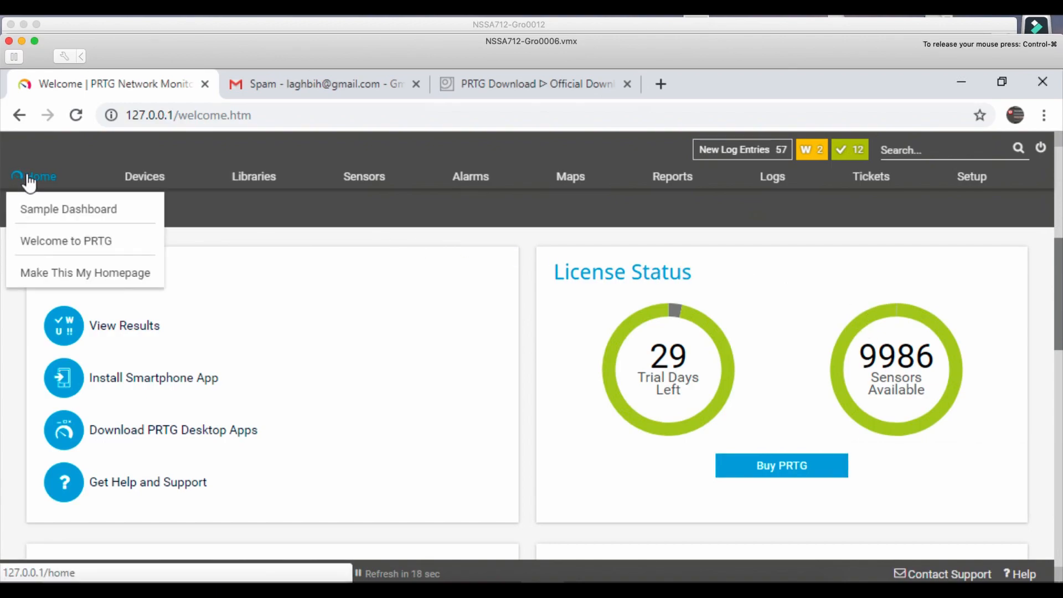
left_click(67, 212)
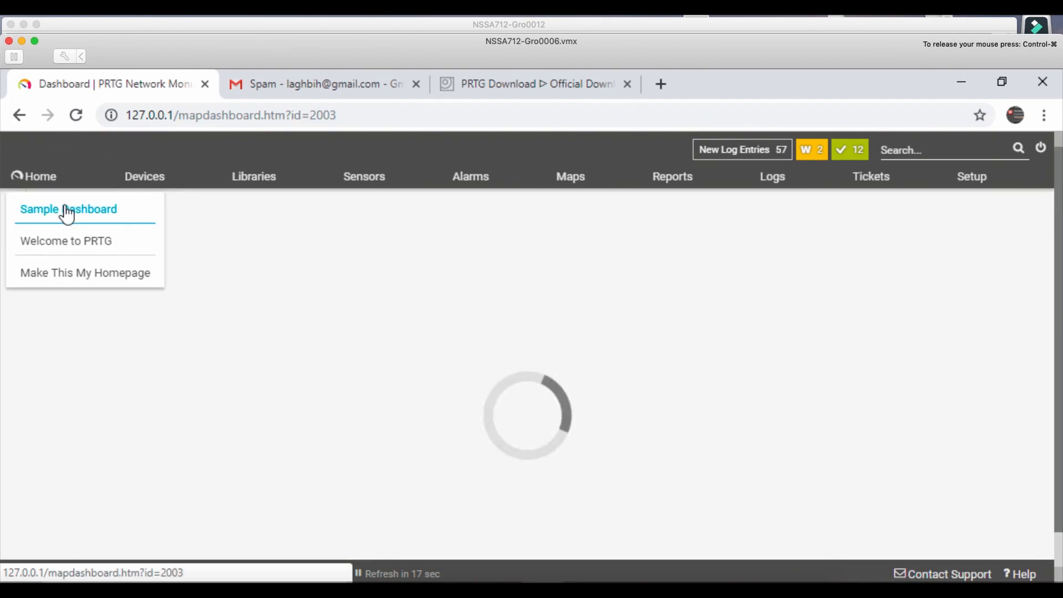
mouse_move(1062, 324)
left_mouse_down()
mouse_move(1062, 402)
mouse_move(1062, 313)
left_mouse_up()
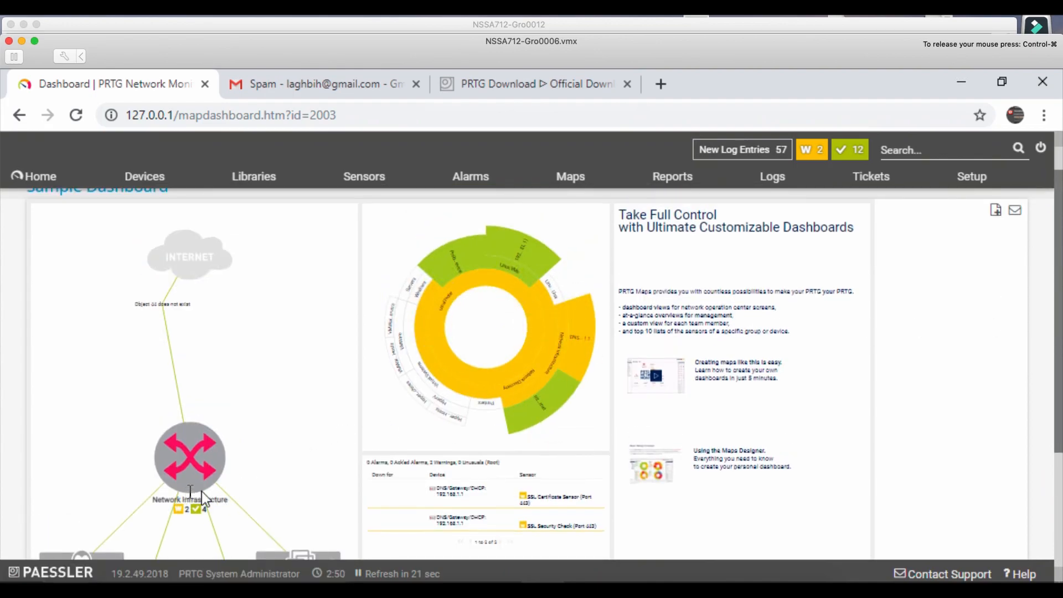
- Review the device, library and sensor options, and open the list of all sensors
mouse_move(152, 189)
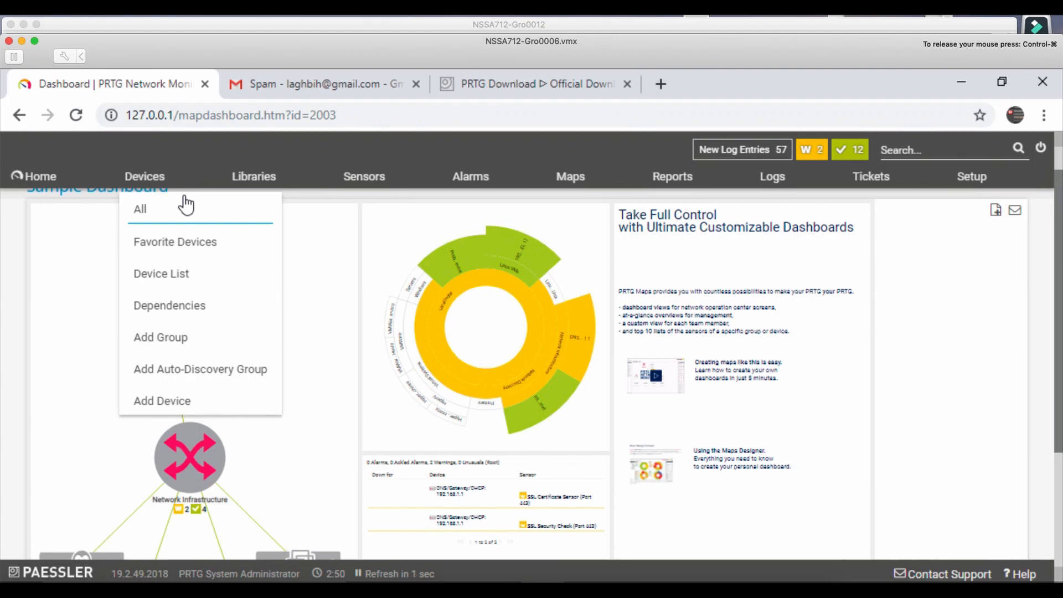
mouse_move(250, 180)
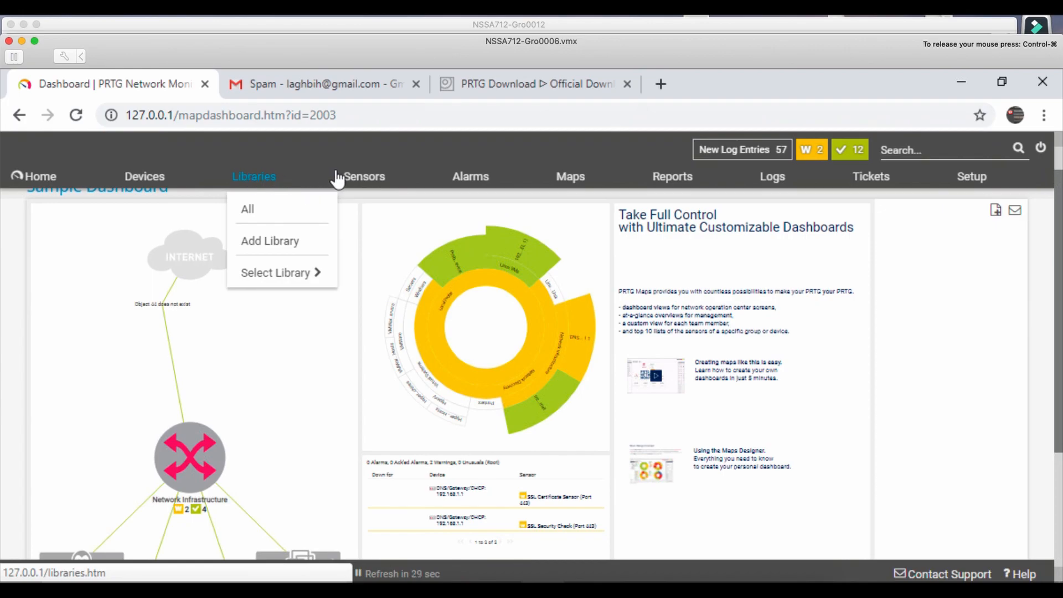
mouse_move(368, 178)
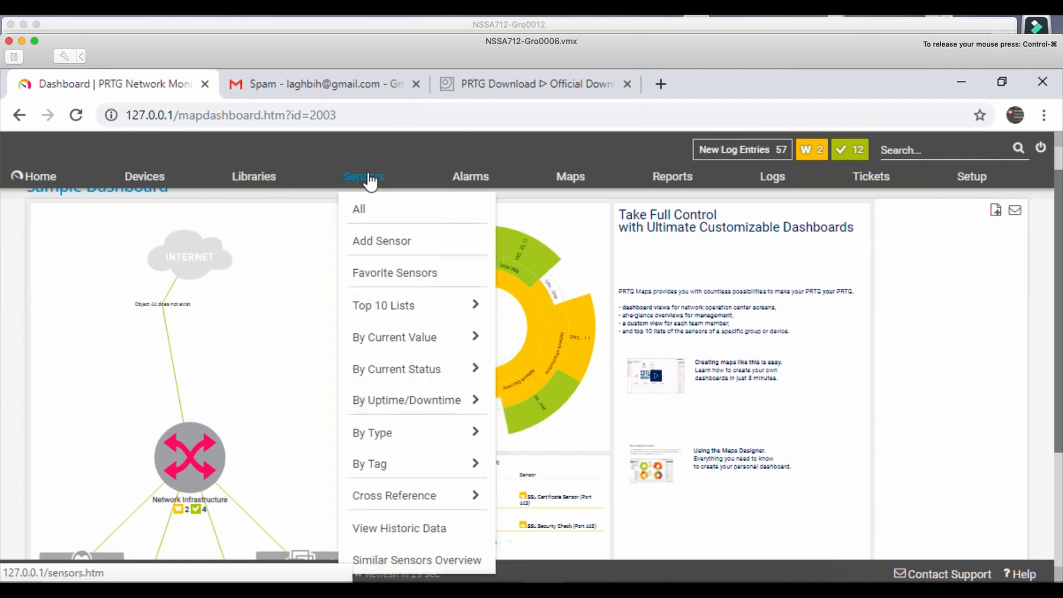
left_click(397, 215)
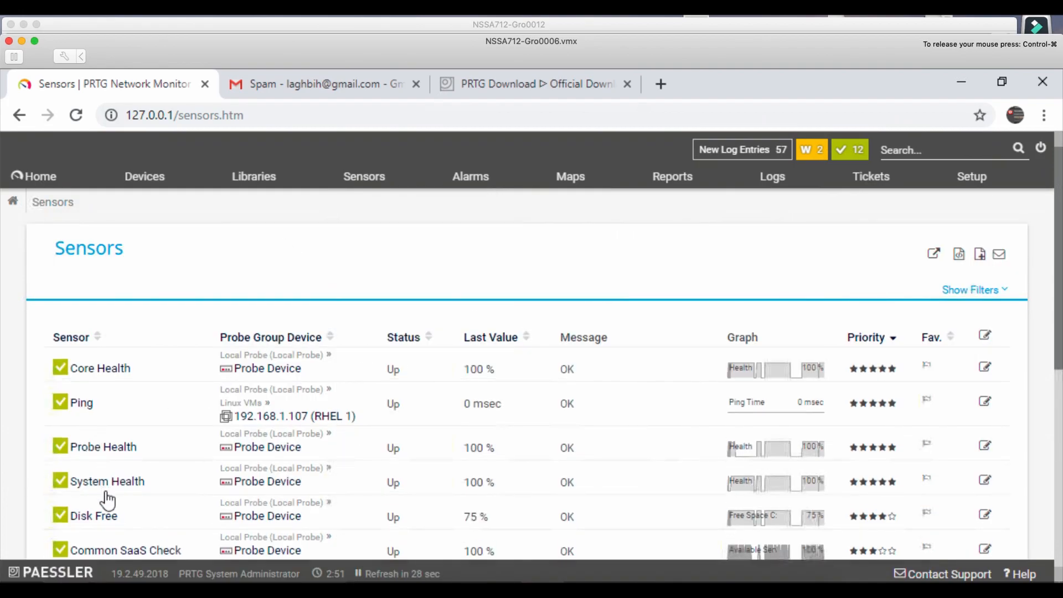
left_click_drag(1061, 366, 1062, 238)
- Show the log entries for Down status changes and look through them
mouse_move(572, 178)
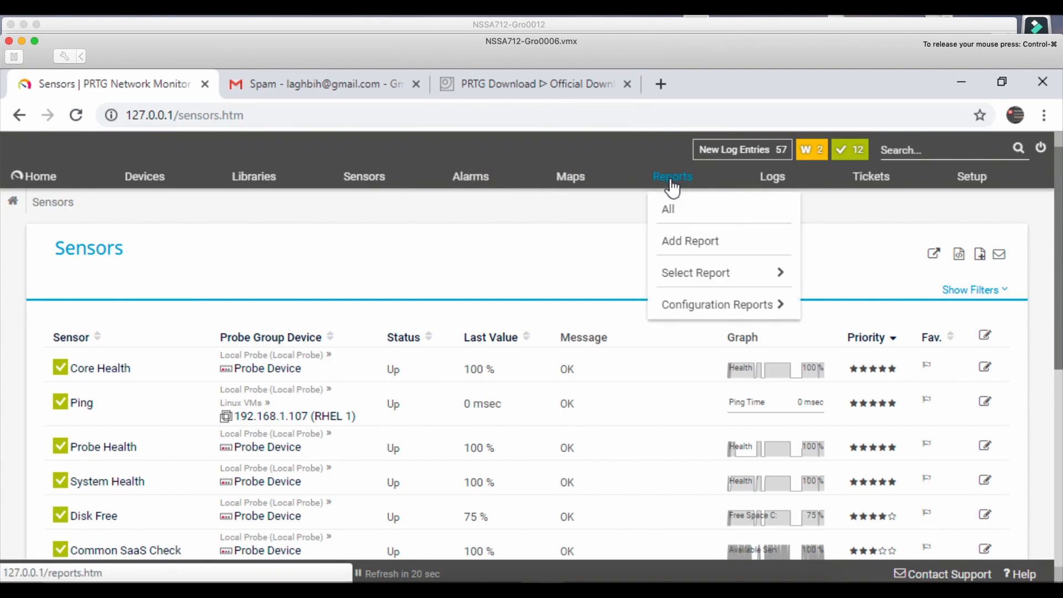
left_click(778, 180)
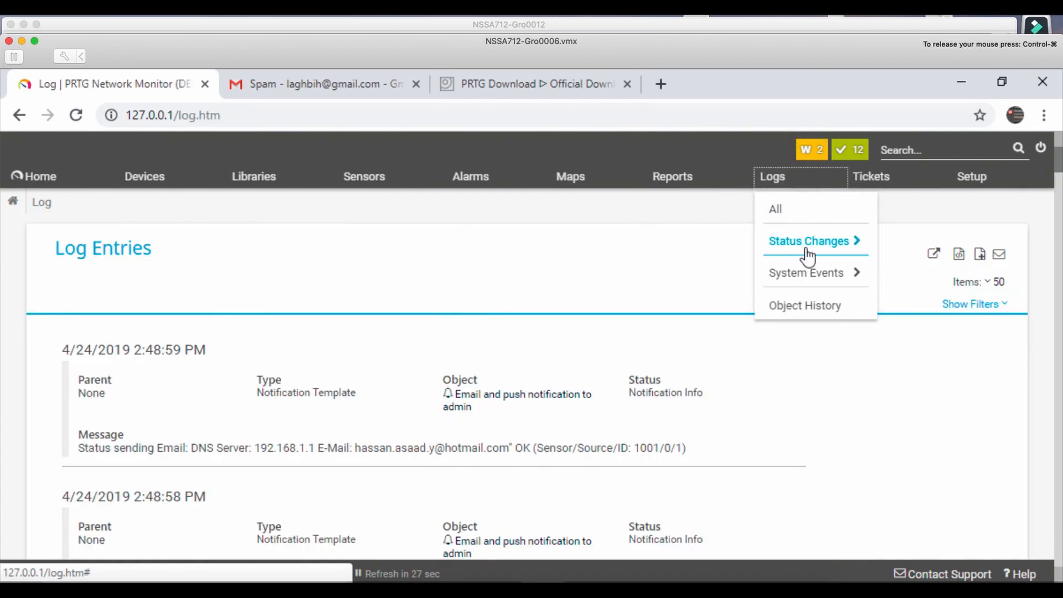
mouse_move(806, 258)
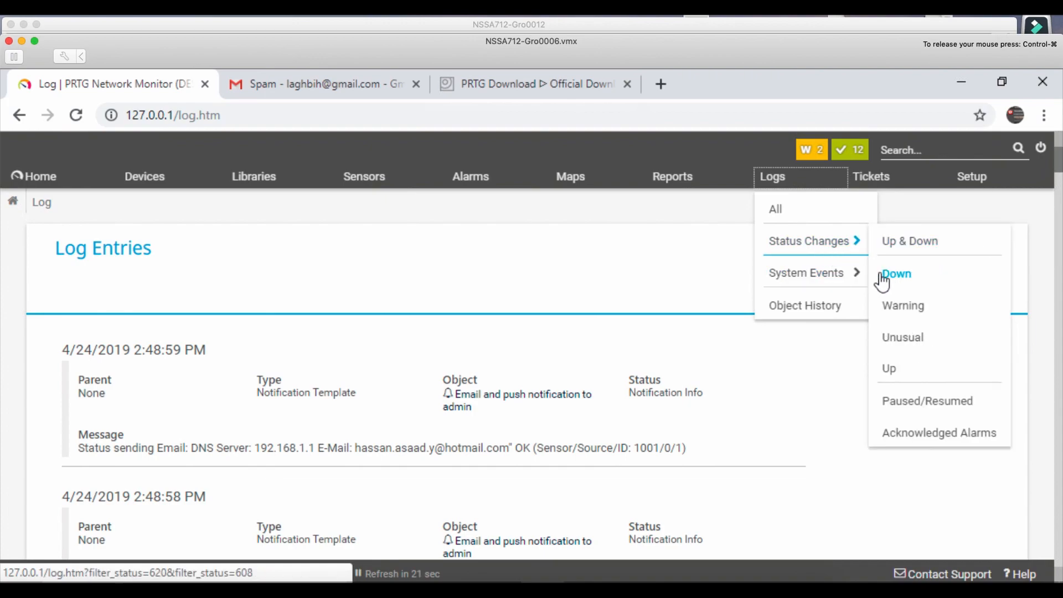
left_click(921, 277)
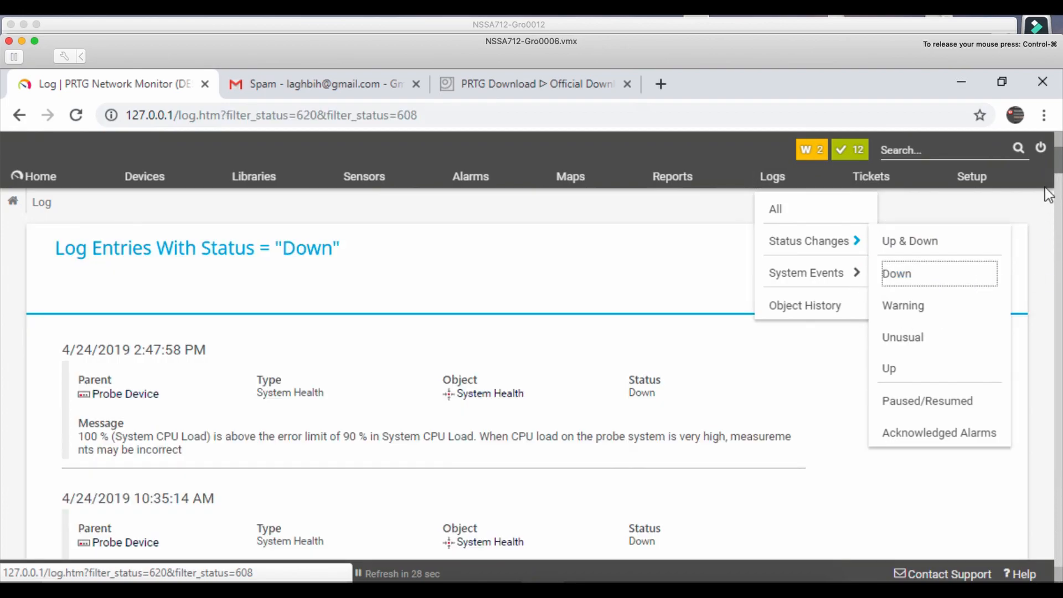
scroll(1043, 177, "down", 2)
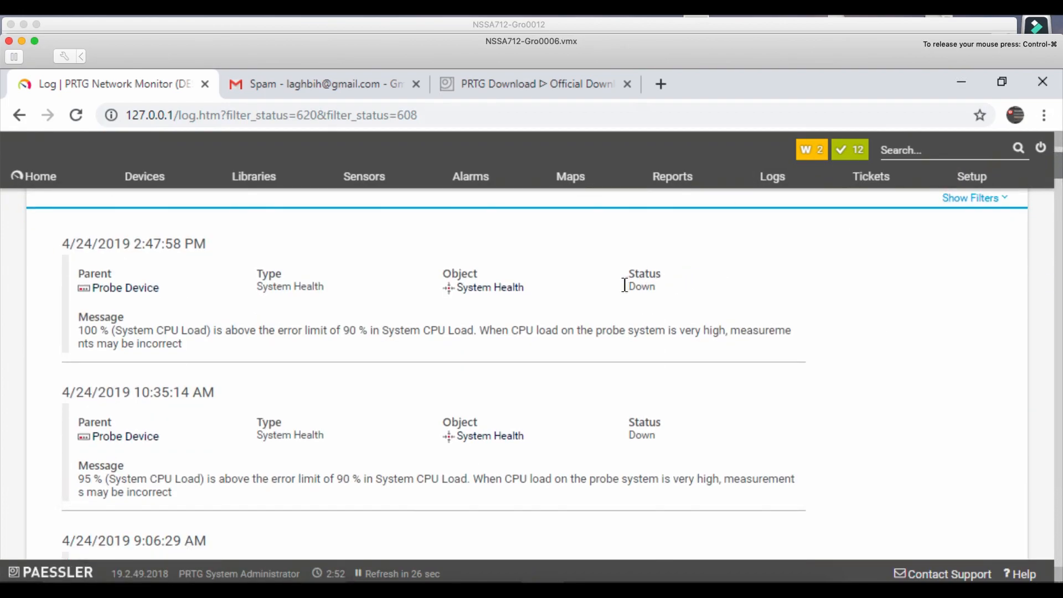
scroll(1059, 213, "down", 4)
scroll(1047, 266, "down", 8)
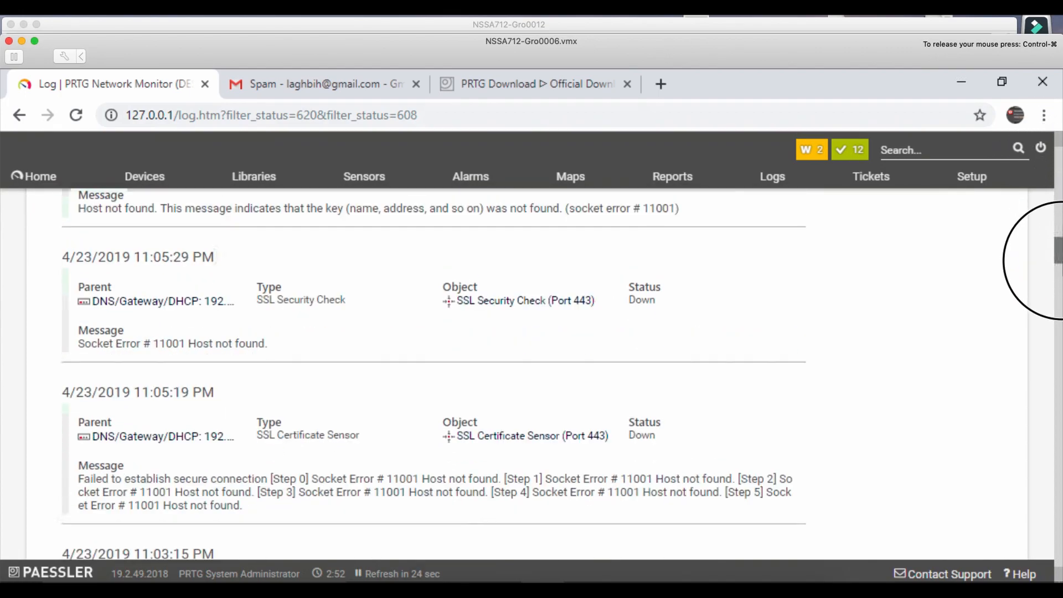
- Open the Setup page and look over the system administration and account settings
mouse_move(875, 188)
left_click(993, 184)
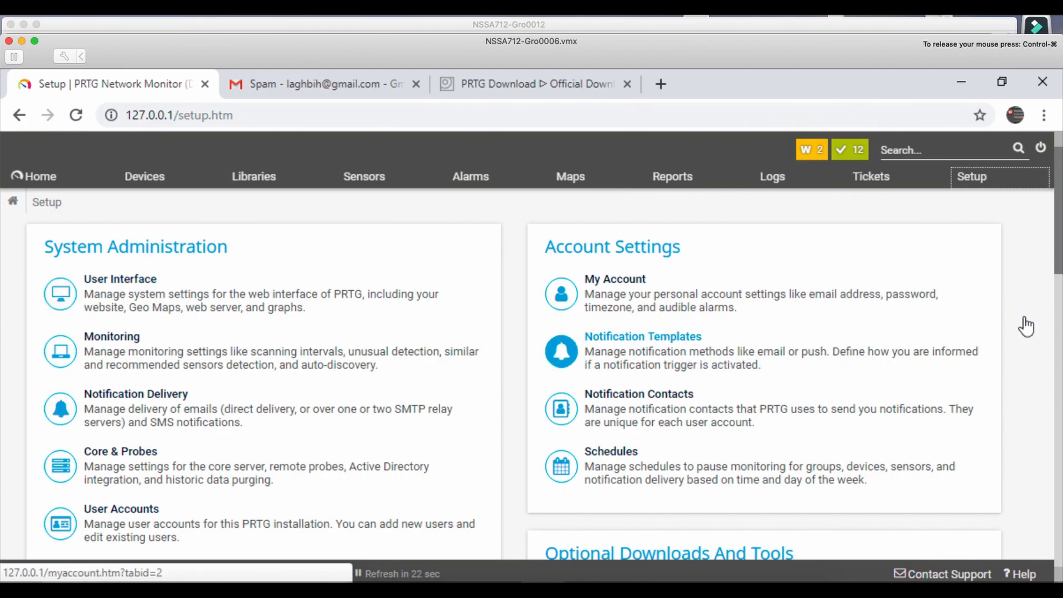
left_click_drag(1058, 297, 1059, 244)
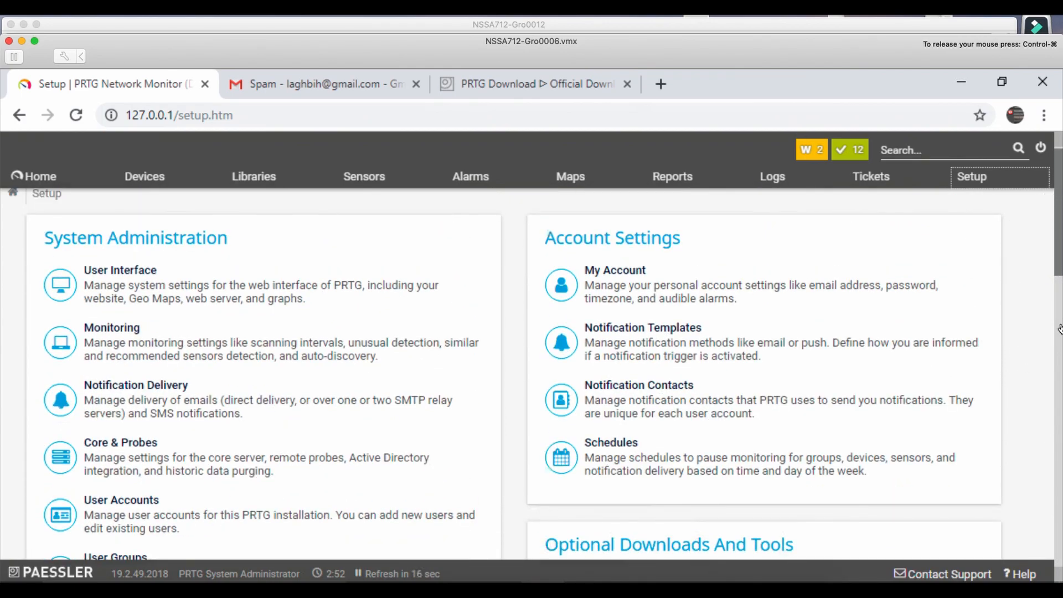
- Open the overview of all devices and browse the Root group's tree to the Windows group
left_click(137, 178)
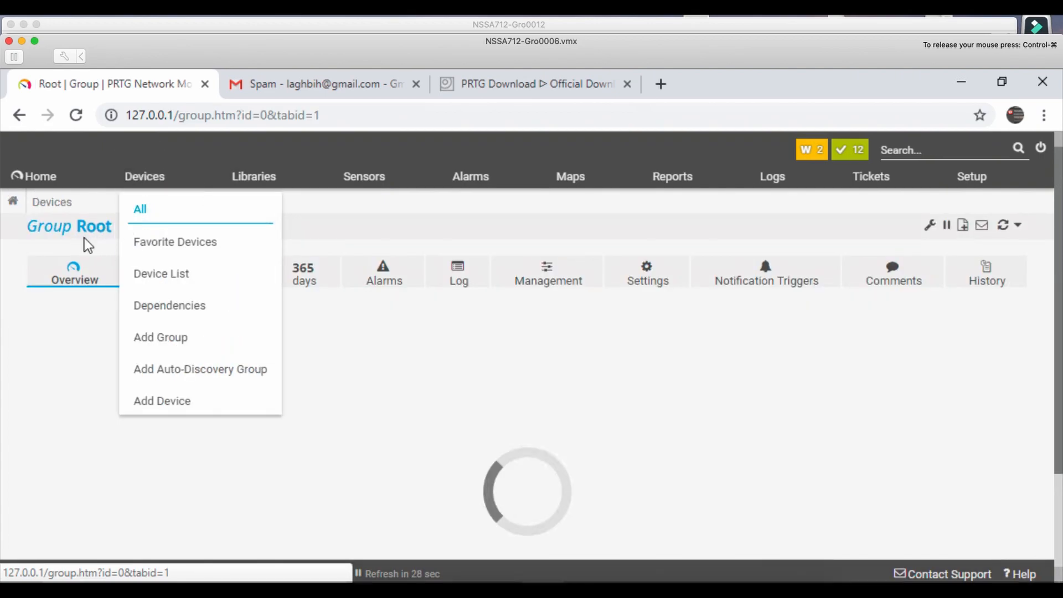
scroll(1024, 222, "down", 3)
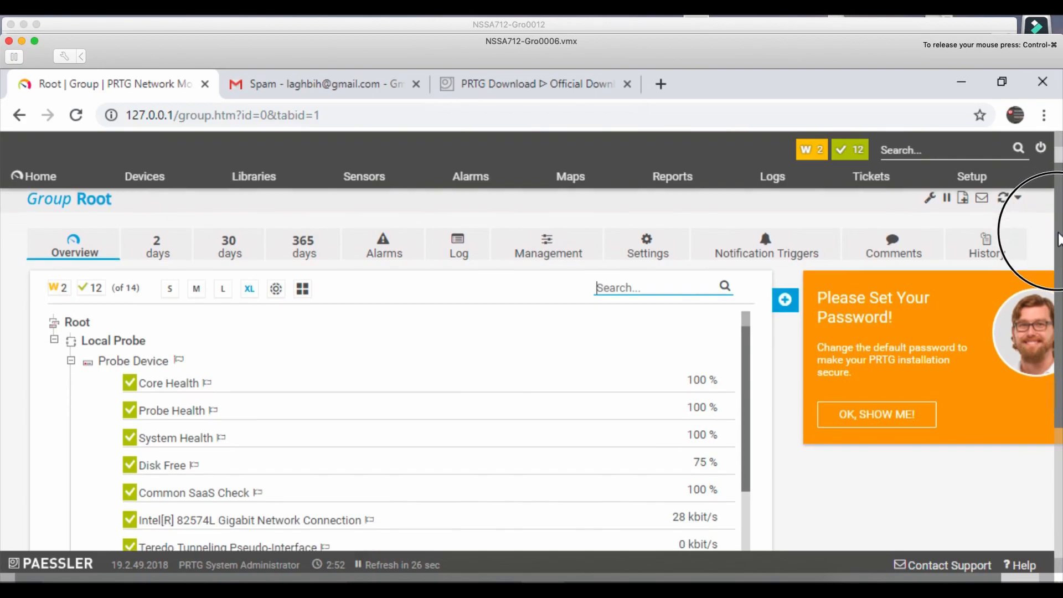
left_click_drag(1061, 299, 1061, 412)
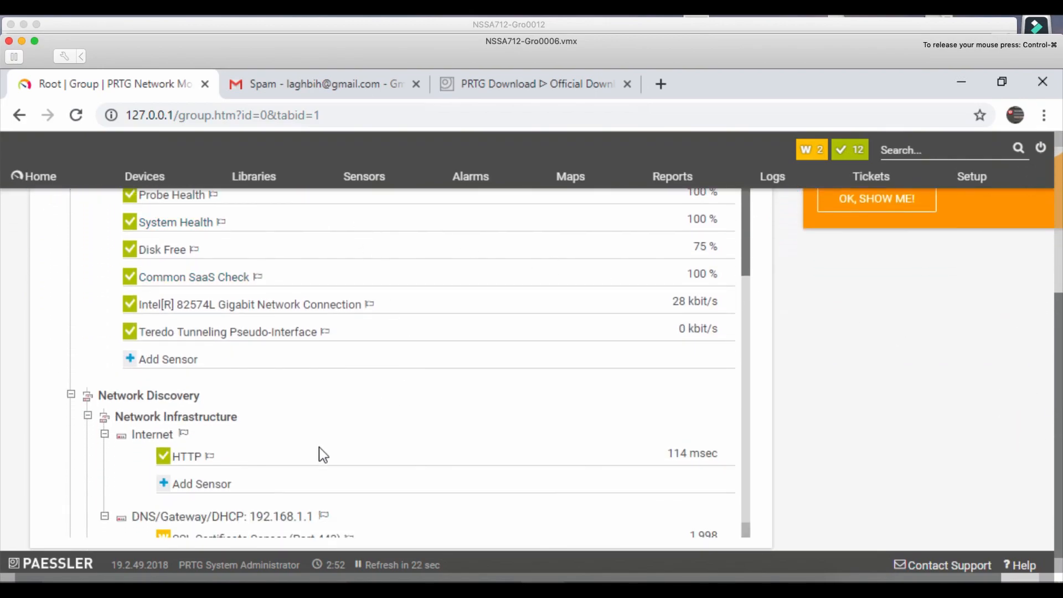
scroll(309, 457, "down", 3)
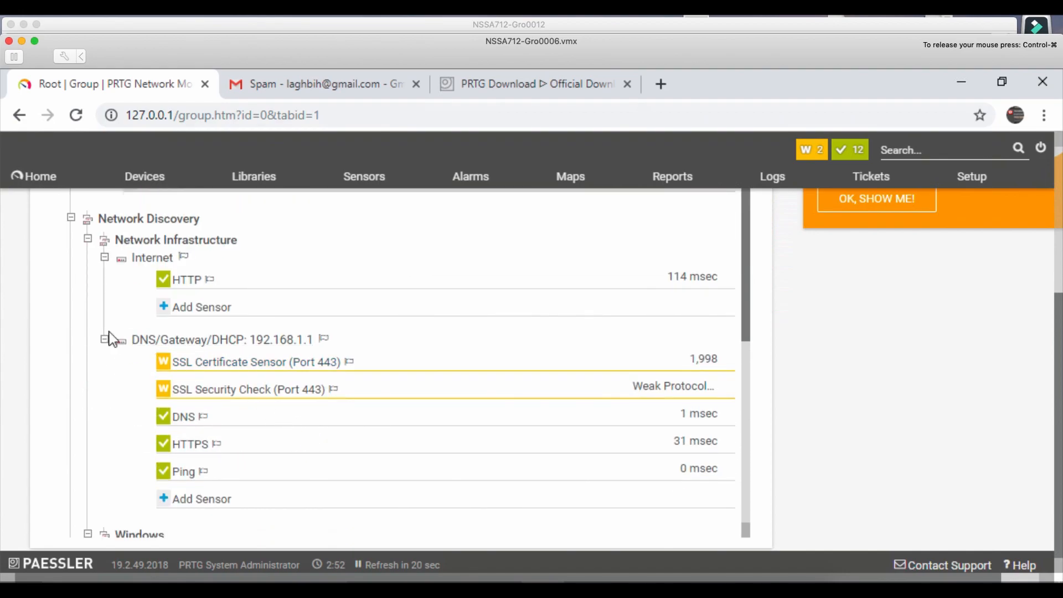
scroll(109, 332, "down", 3)
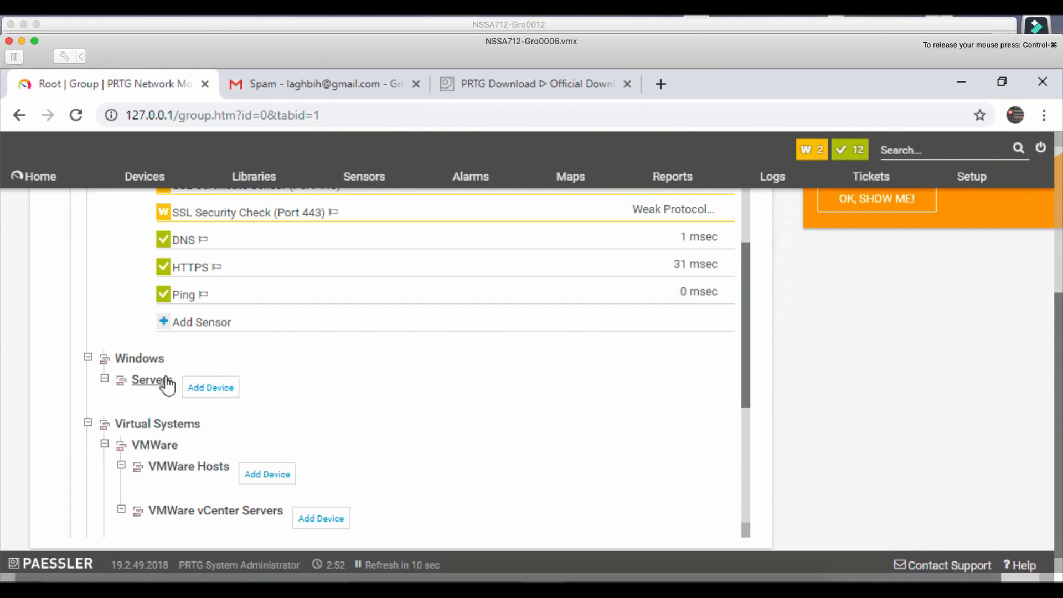
- Add a new group named "Windows clients" inside the Windows group
right_click(128, 361)
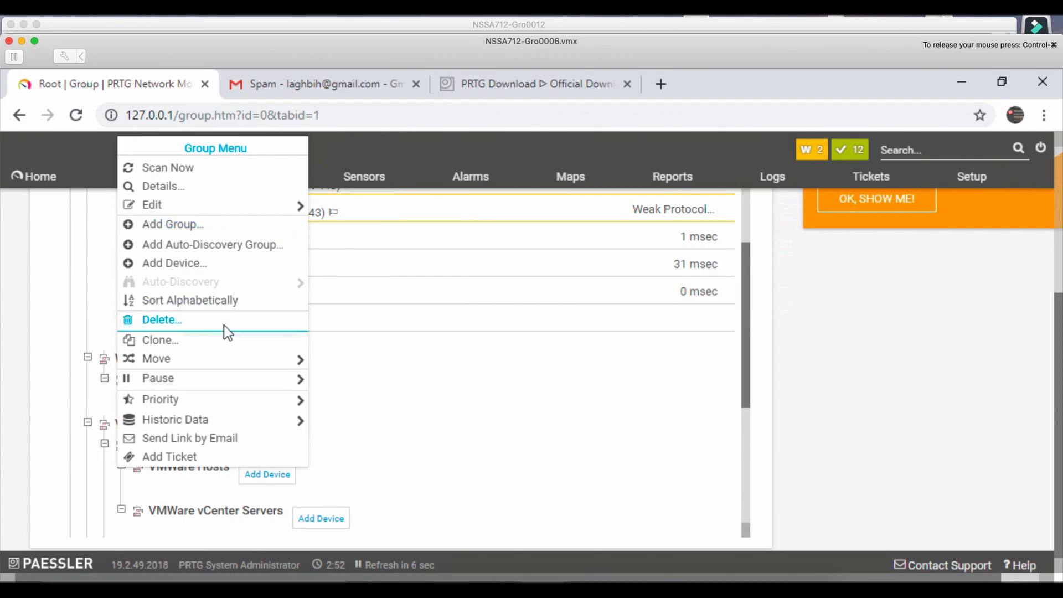
left_click(215, 227)
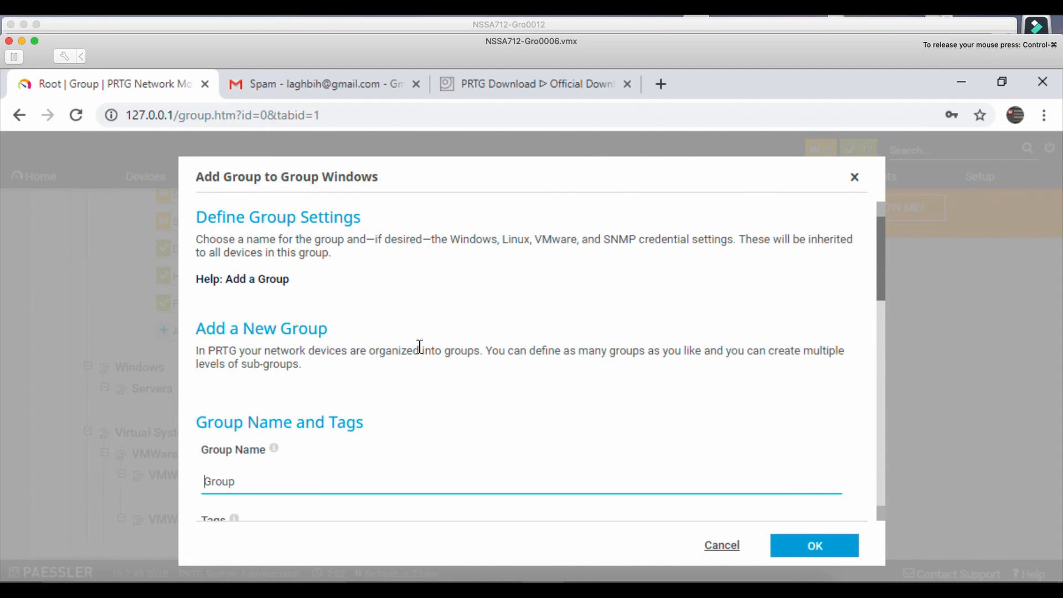
scroll(361, 451, "down", 3)
left_click_drag(239, 295, 186, 300)
type("Wi")
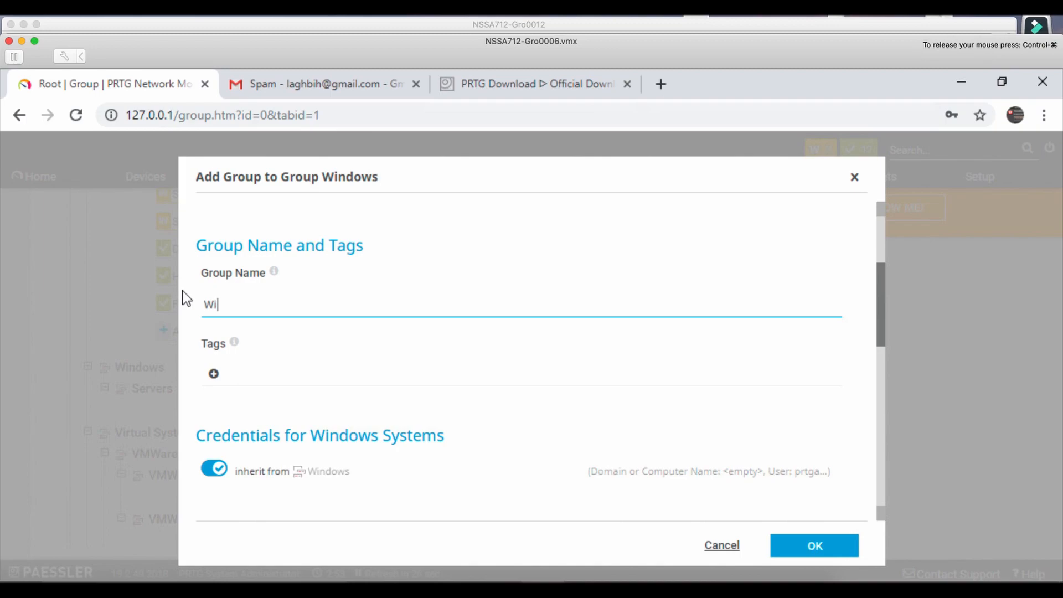
type("ndows clients")
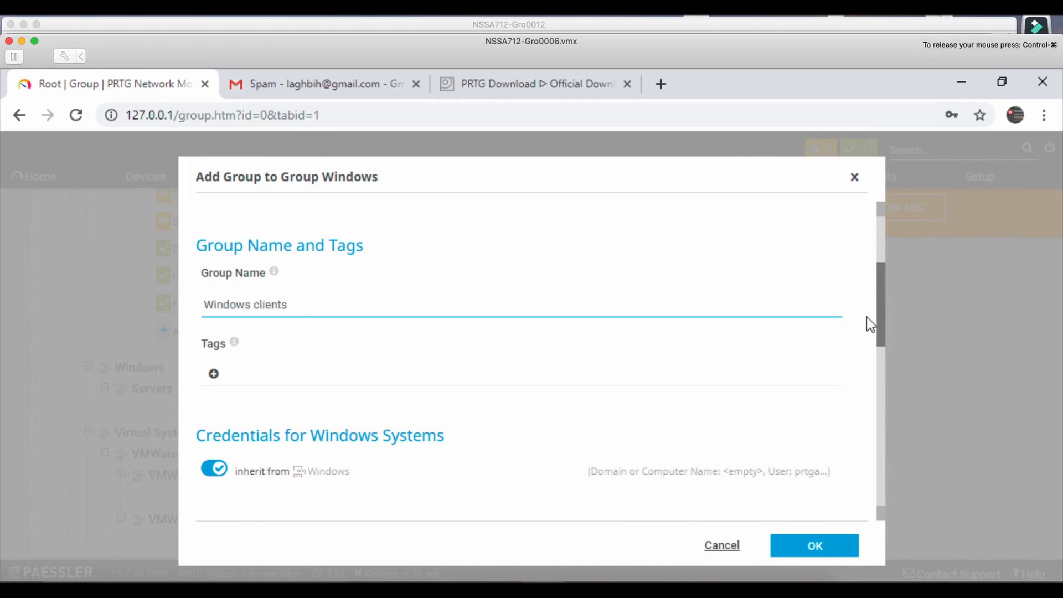
left_click_drag(879, 303, 892, 516)
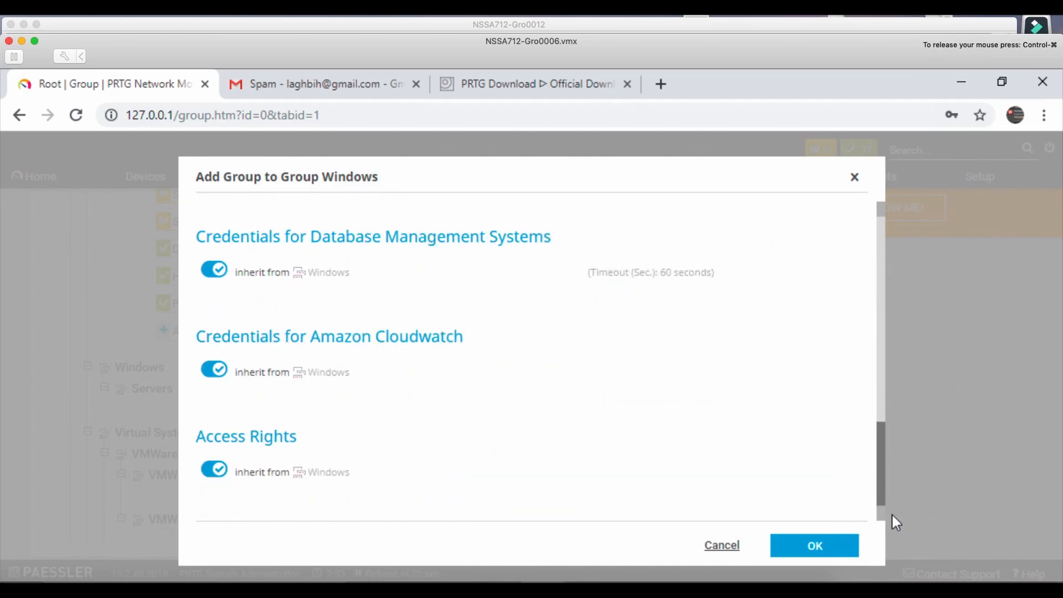
left_click(781, 550)
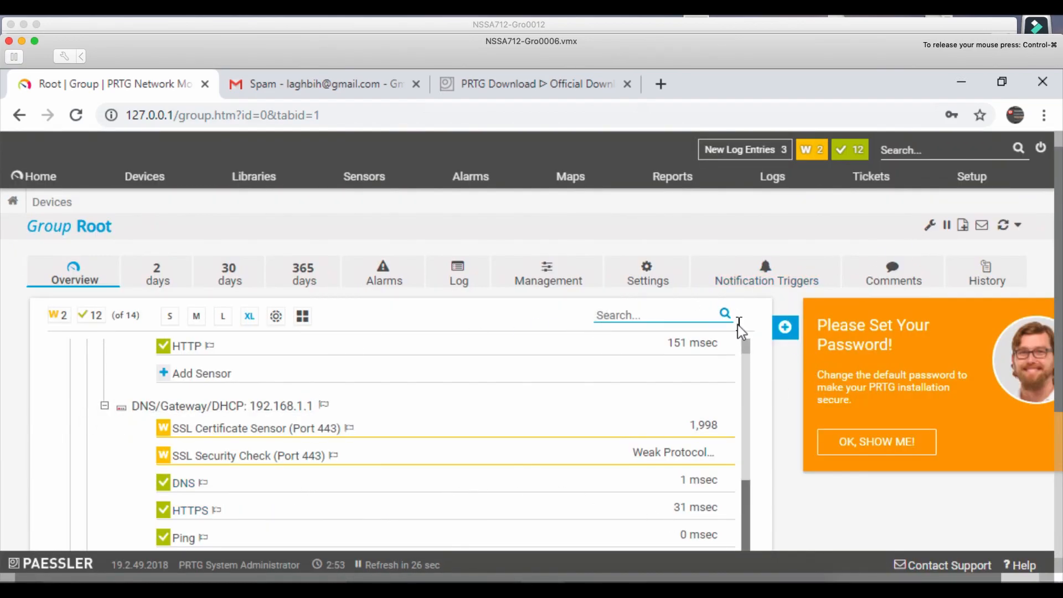
- Start adding a device to the Windows clients group and name it Windows10
scroll(737, 325, "down", 3)
mouse_move(746, 344)
left_mouse_down()
mouse_move(739, 411)
mouse_move(739, 334)
mouse_move(738, 345)
left_mouse_up()
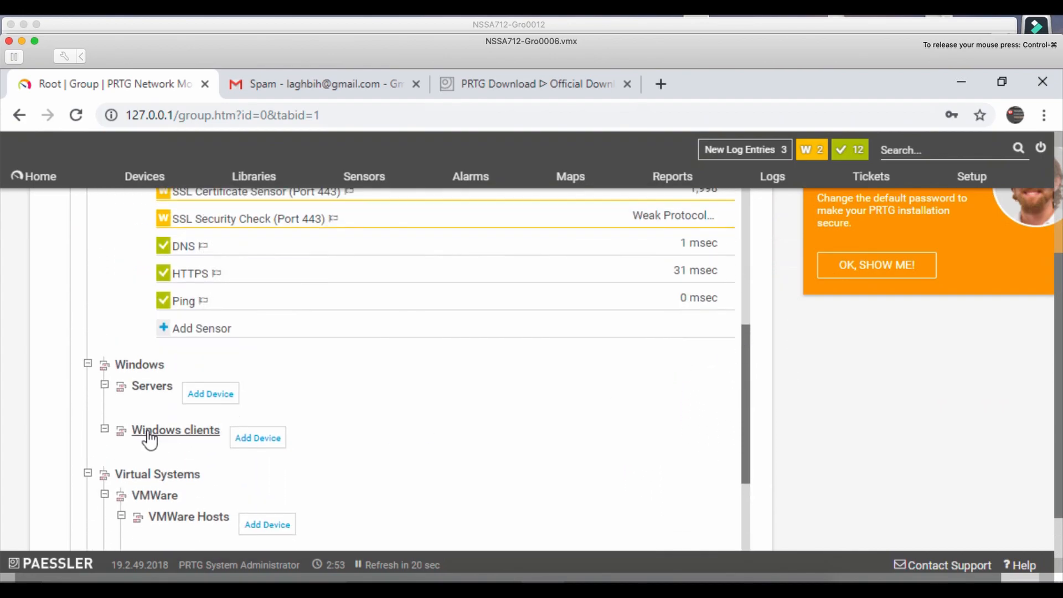
left_click(260, 435)
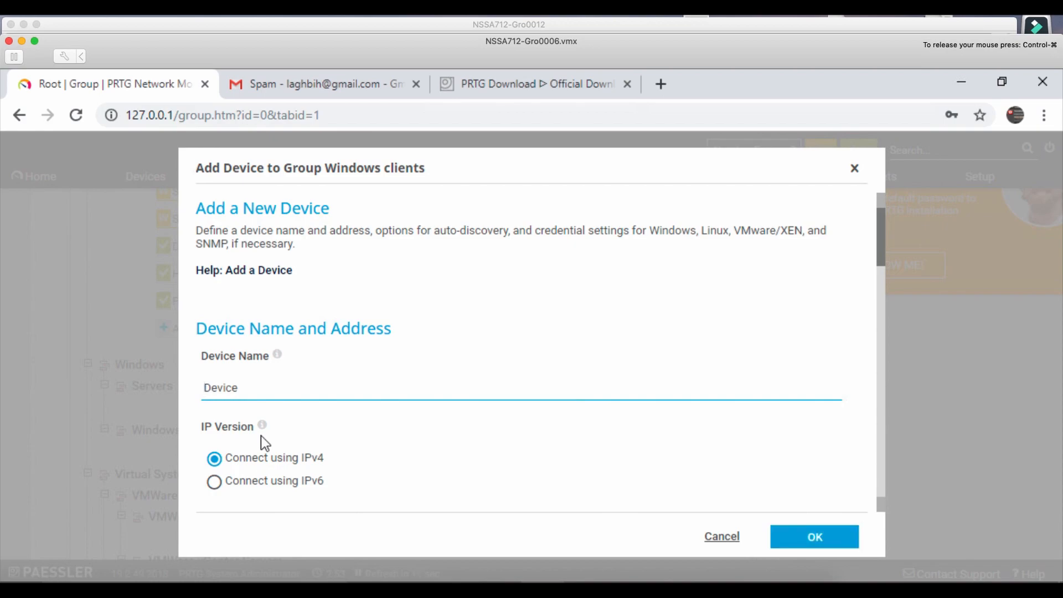
left_click_drag(266, 384, 125, 371)
type("Widnows")
key("BackSpace")
key("BackSpace")
key("BackSpace")
key("BackSpace")
key("BackSpace")
key("BackSpace")
type("indows10")
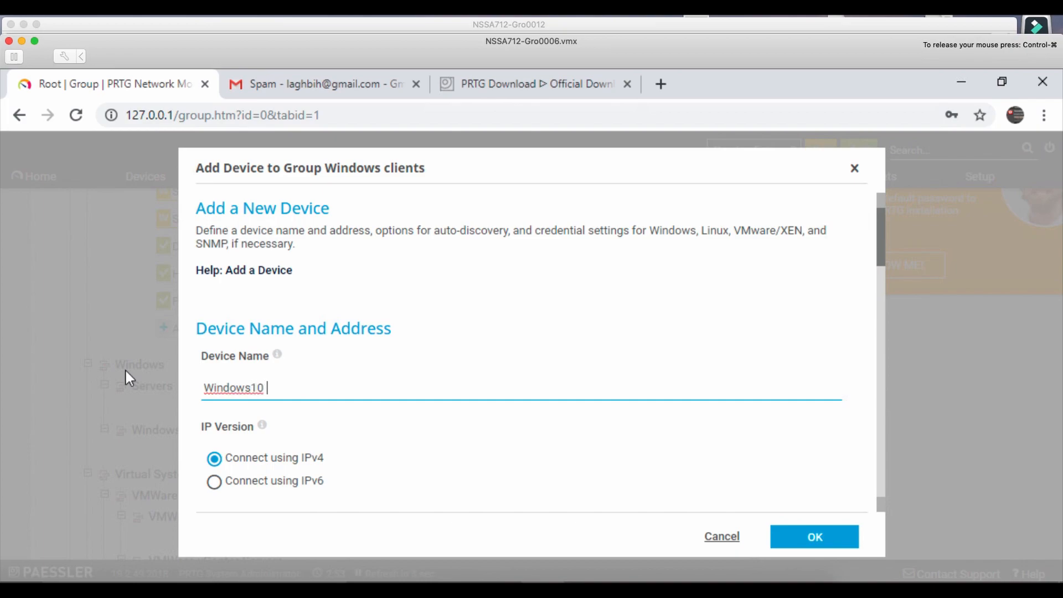
- Switch to the Windows 10 virtual machine NSSA712-Gro0012 and open Command Prompt
left_click_drag(882, 252, 883, 276)
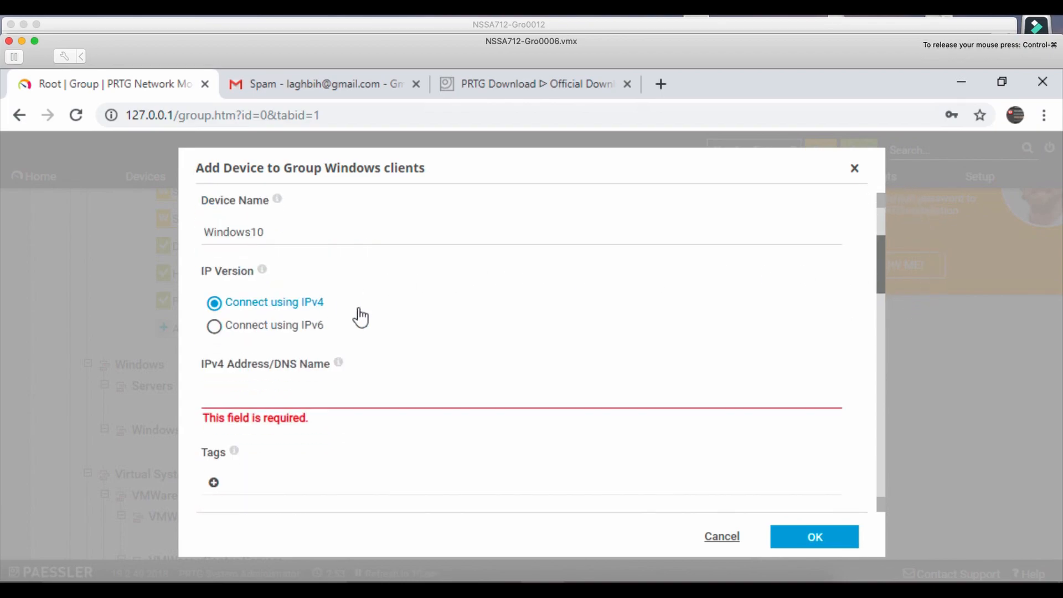
left_click_drag(883, 254, 881, 262)
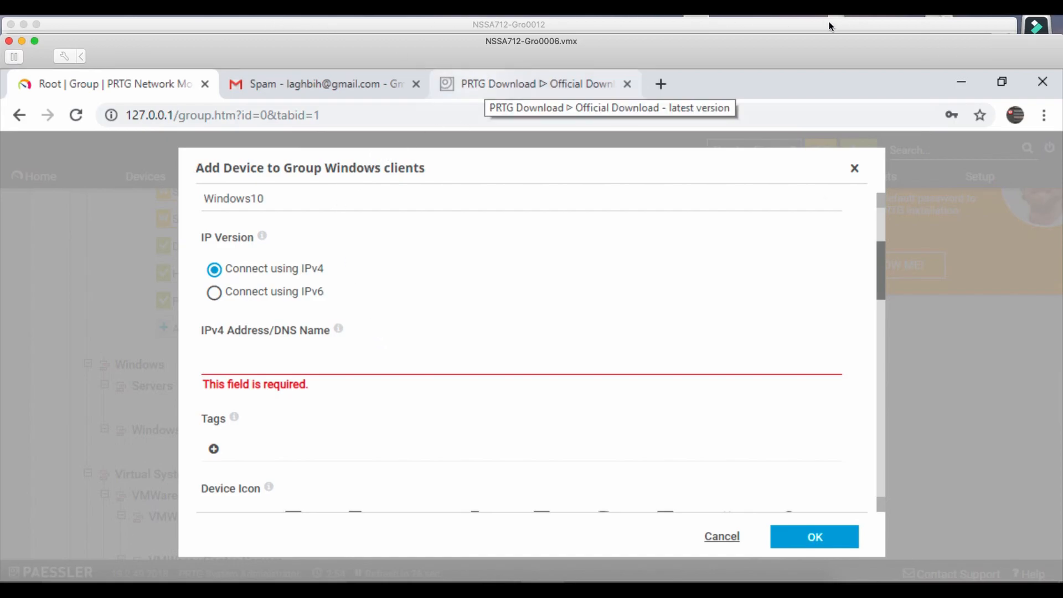
left_click(856, 26)
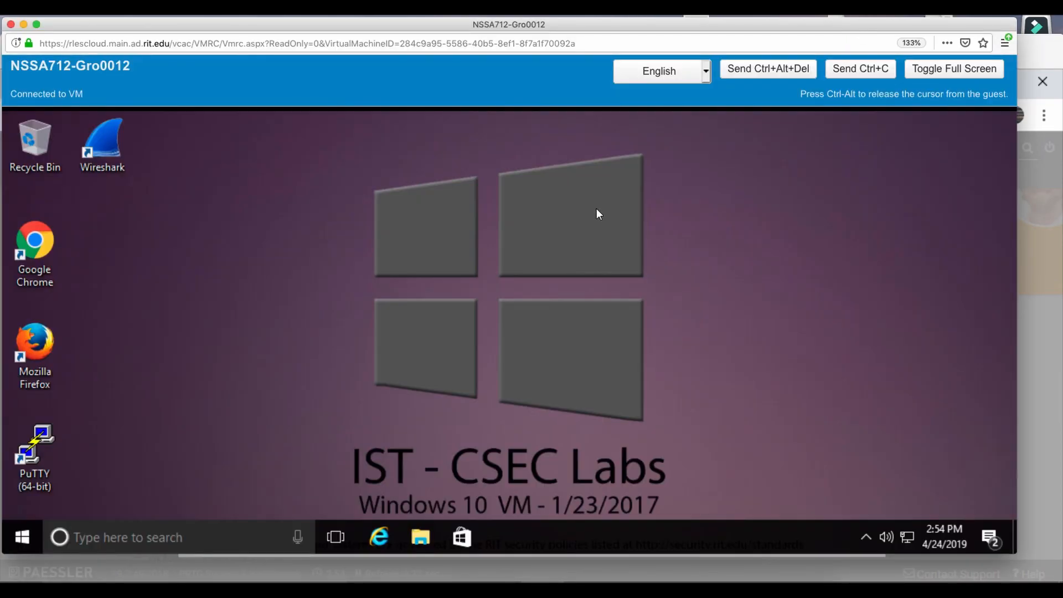
left_click(99, 540)
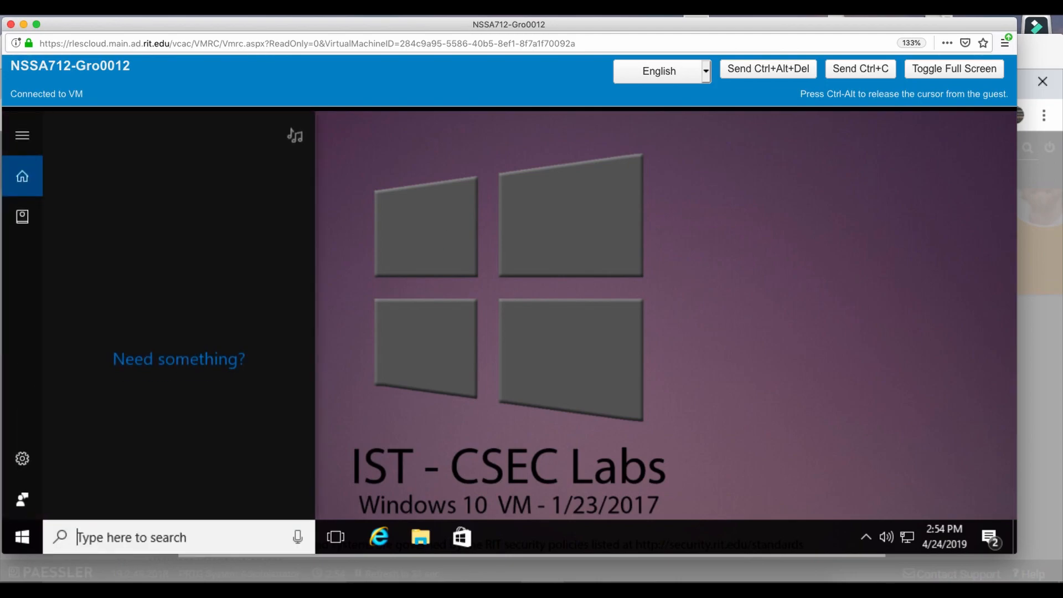
type("cmd")
key("Return")
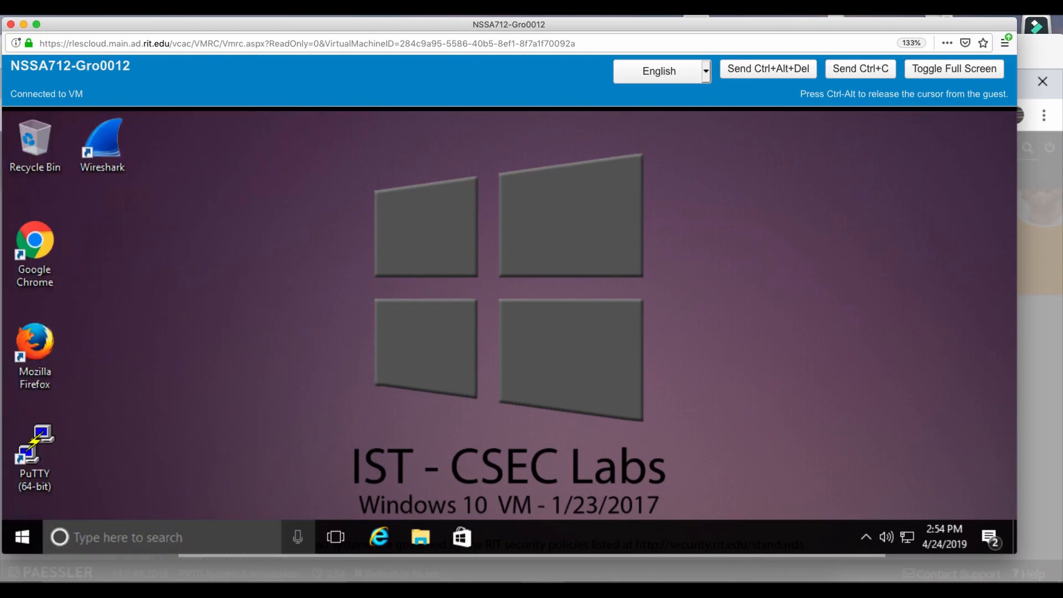
- Run ipconfig to look up the virtual machine's IPv4 address
type("ii")
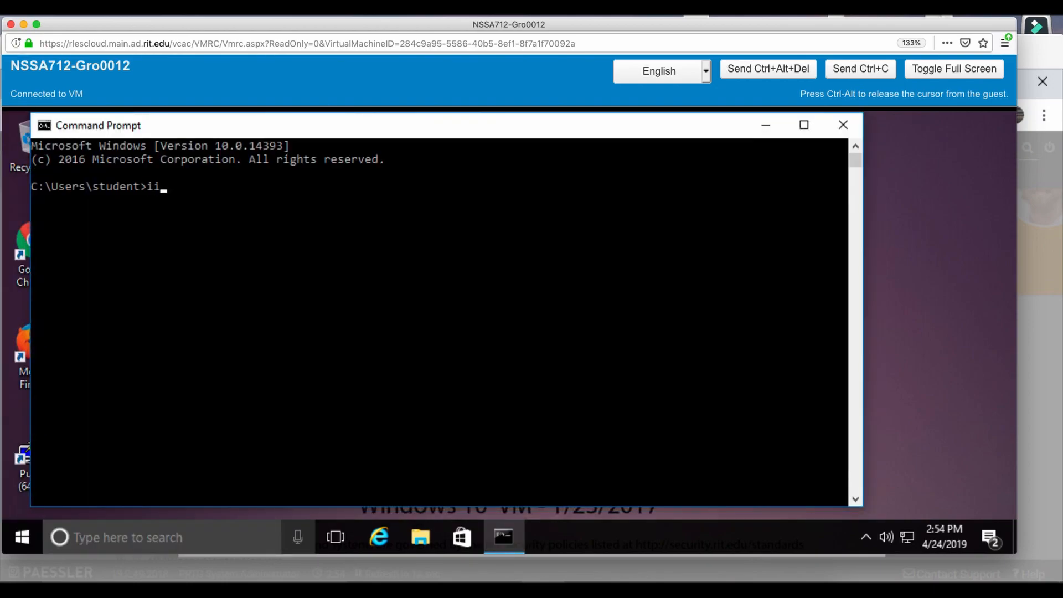
key("BackSpace")
type("pcc")
key("BackSpace")
type("onfig")
key("Return")
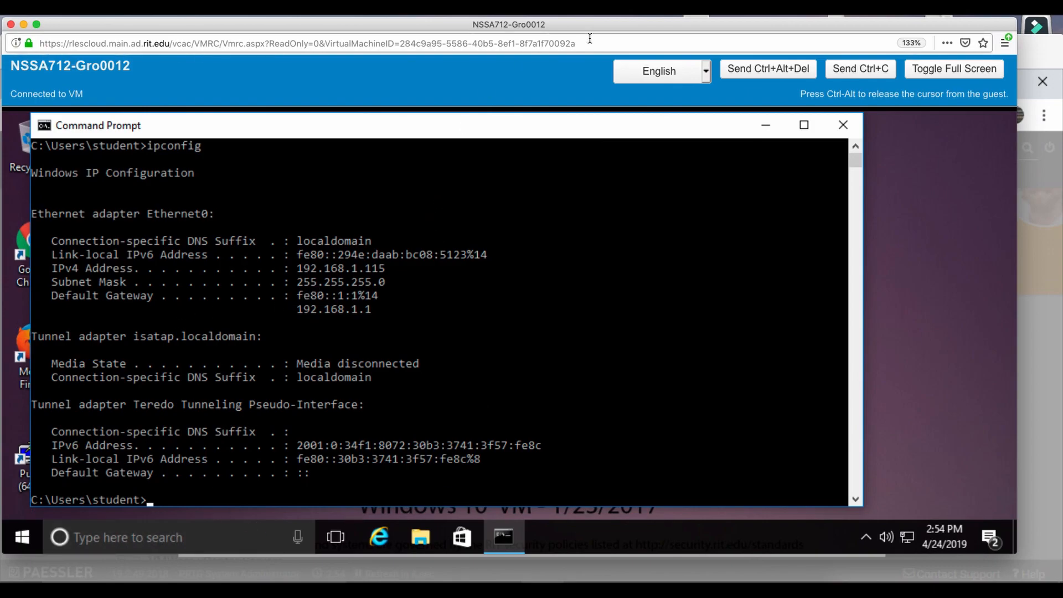
- Return to PRTG, set the new device's IPv4 address to 192.168.1.115, and create it with manual sensor management
left_click(1035, 45)
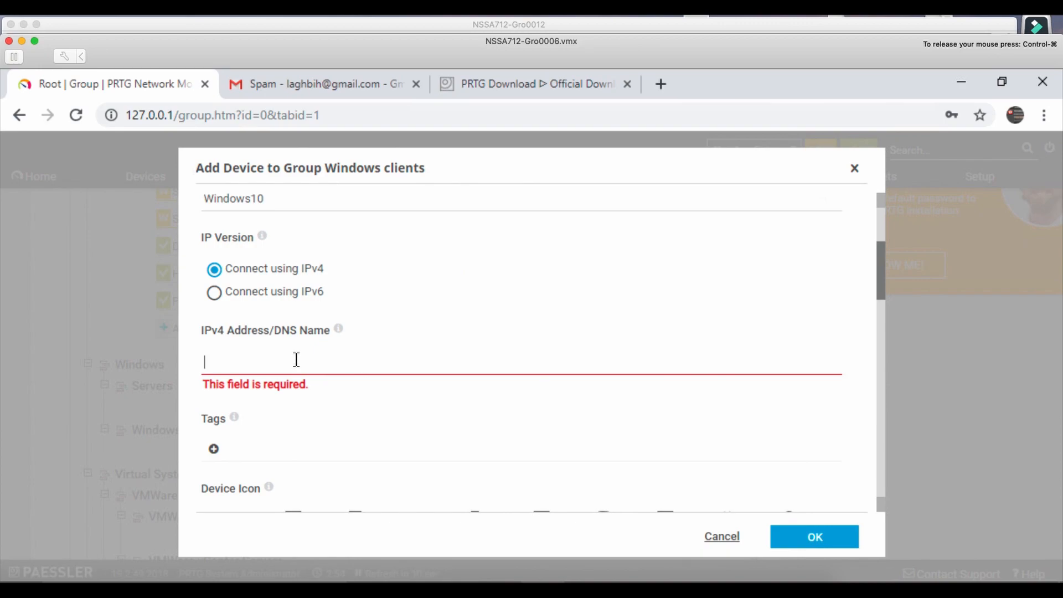
type("192.168.1.115")
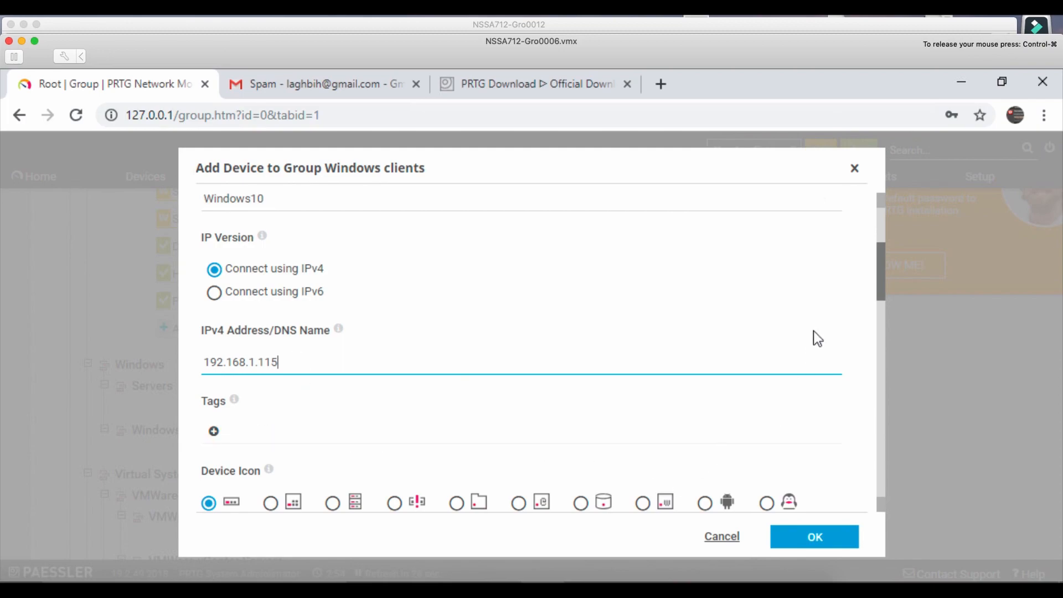
left_click_drag(877, 265, 883, 365)
left_click(346, 303)
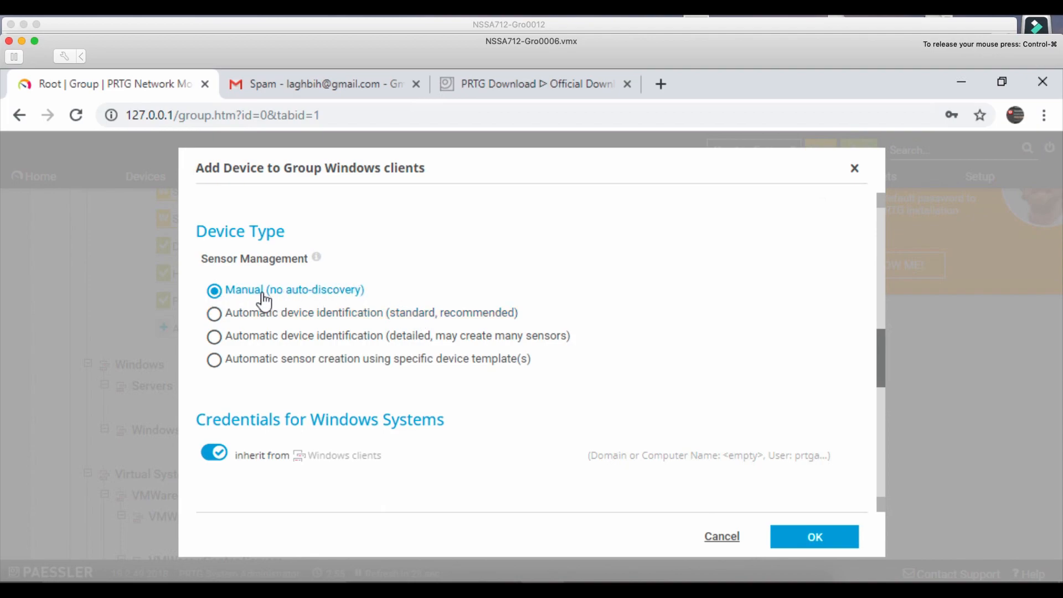
left_click_drag(880, 344, 888, 502)
left_click(819, 540)
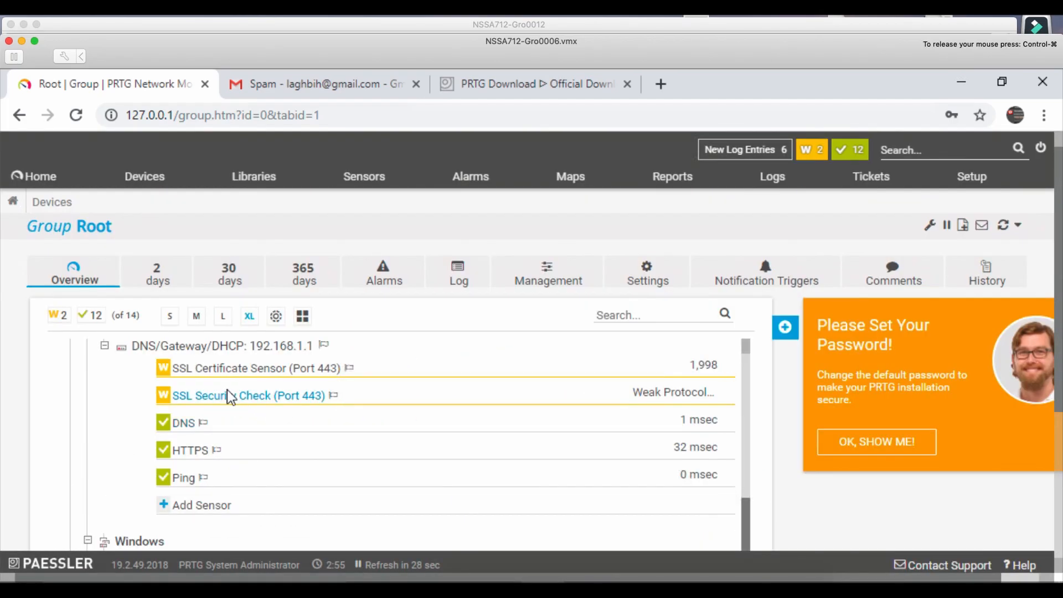
- Start adding a sensor to the Windows10 device, filtering sensor types by Availability/Uptime, Windows and Ping
left_click(746, 391)
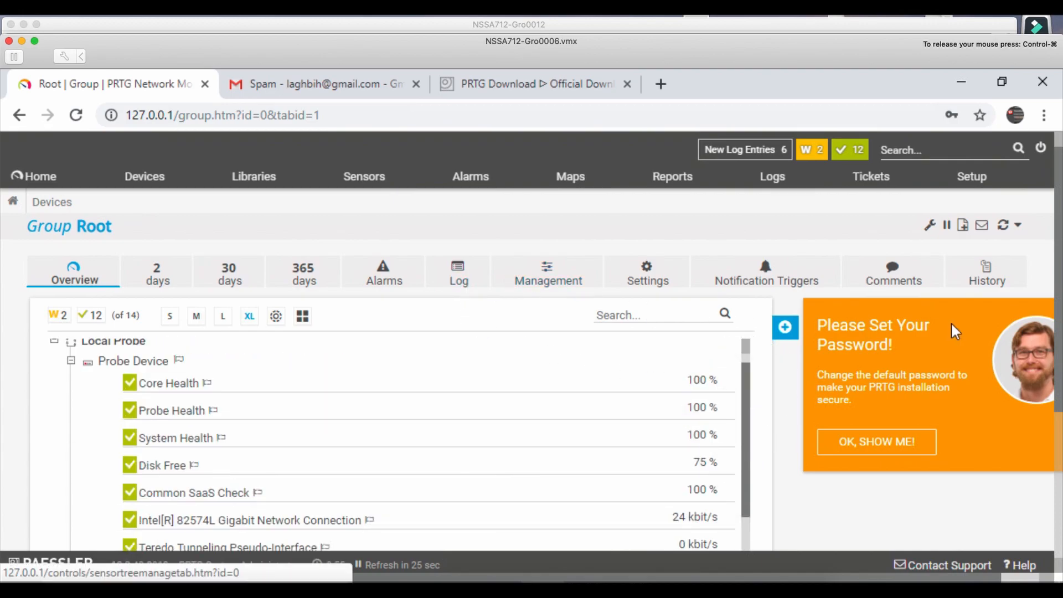
mouse_move(784, 327)
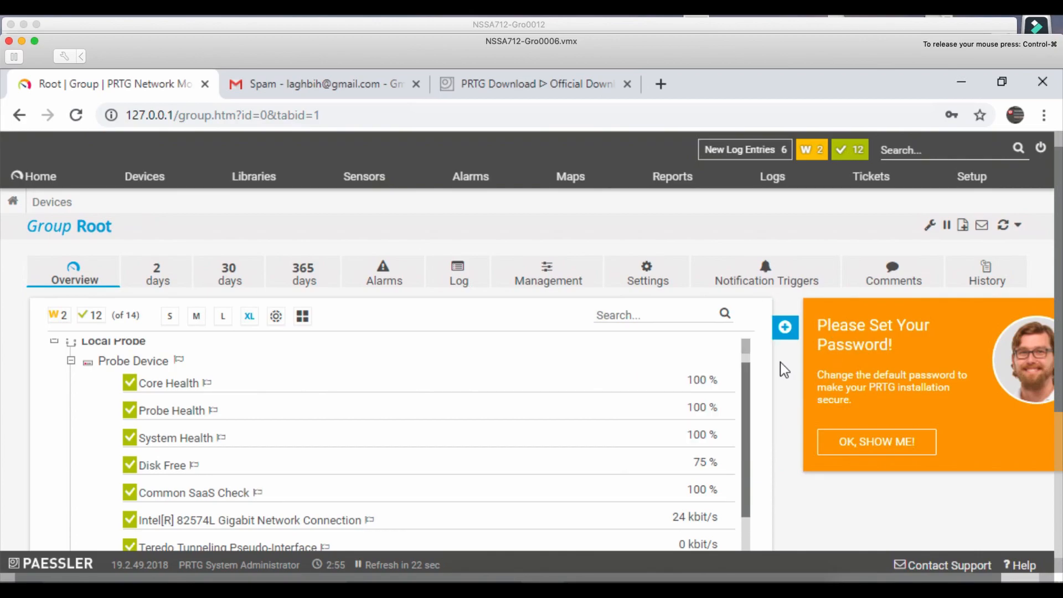
scroll(780, 362, "down", 5)
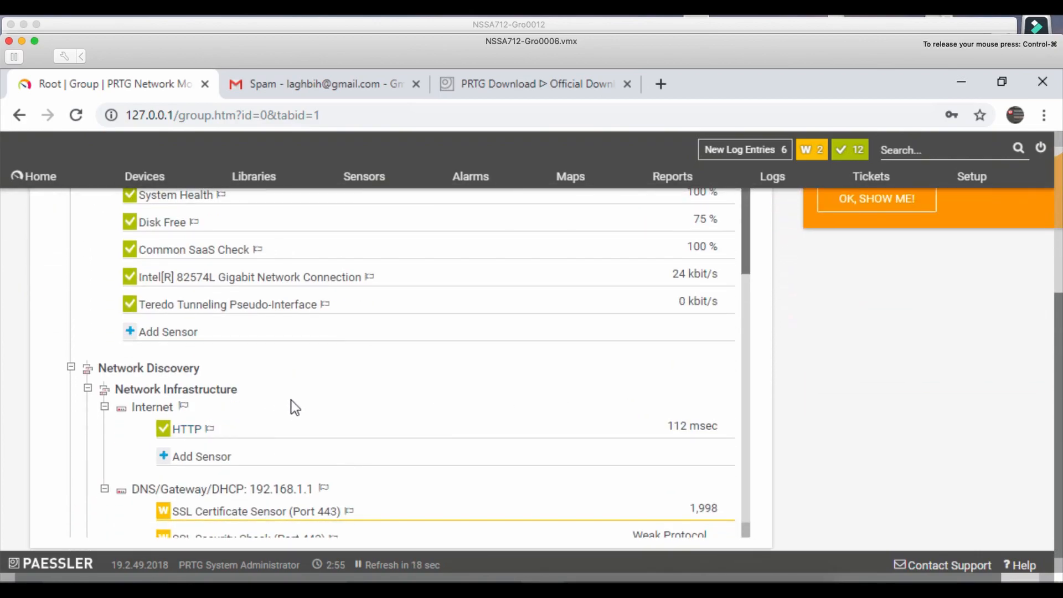
scroll(295, 407, "down", 4)
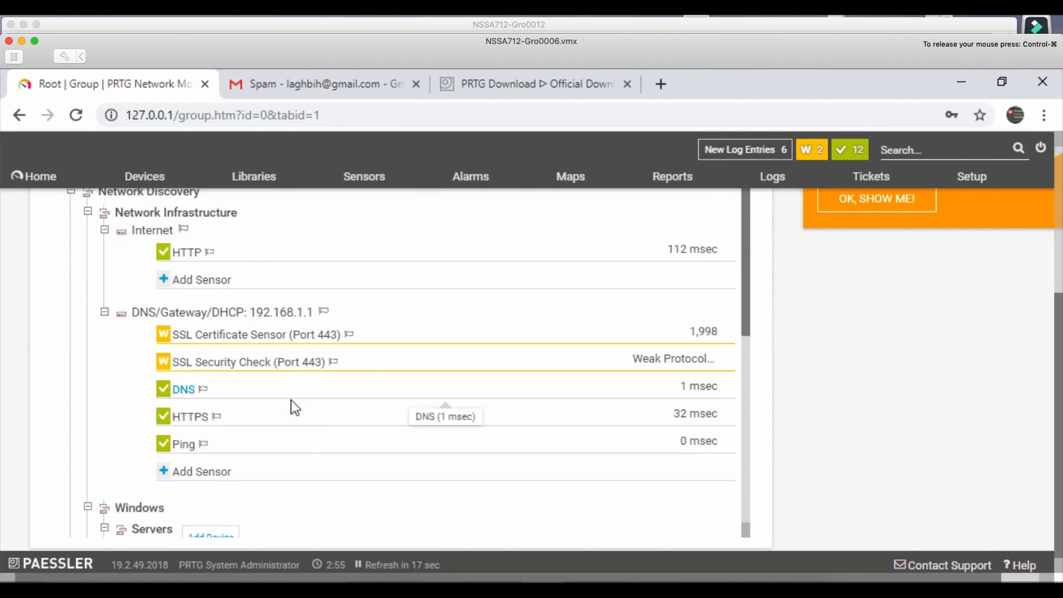
scroll(295, 408, "down", 4)
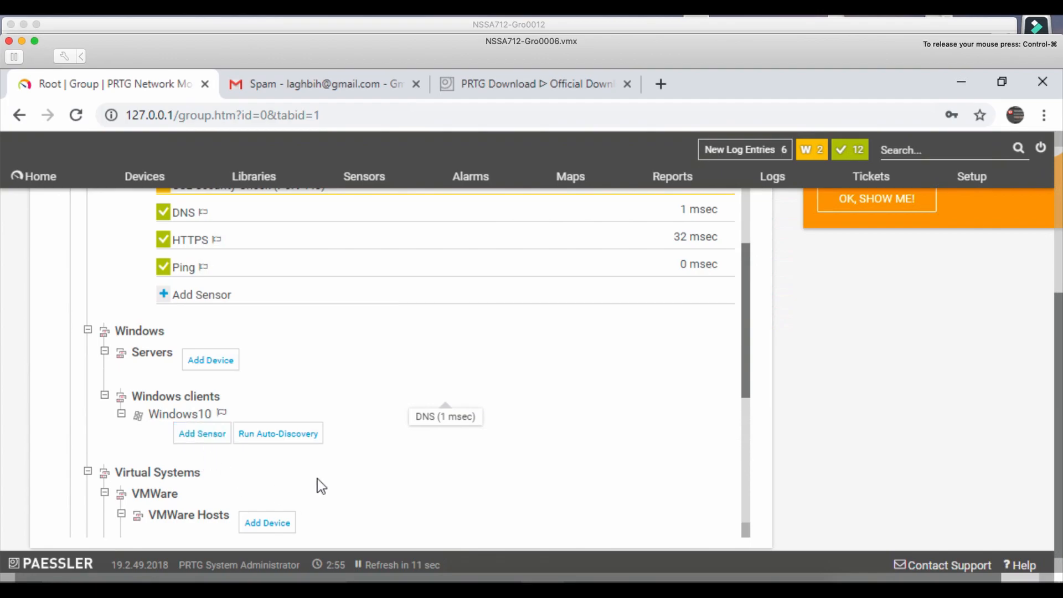
left_click(199, 435)
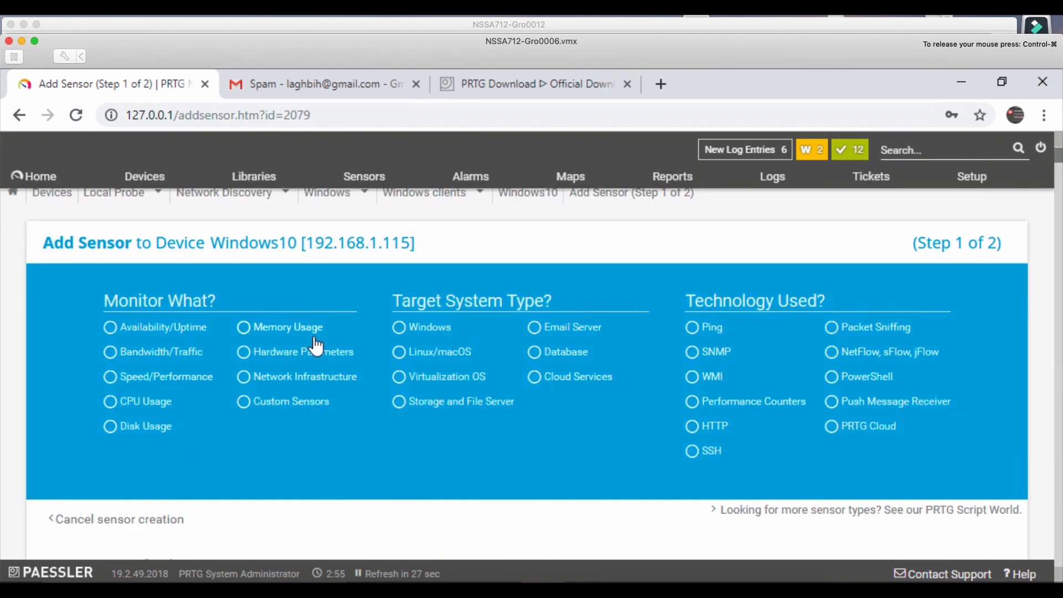
left_click(151, 335)
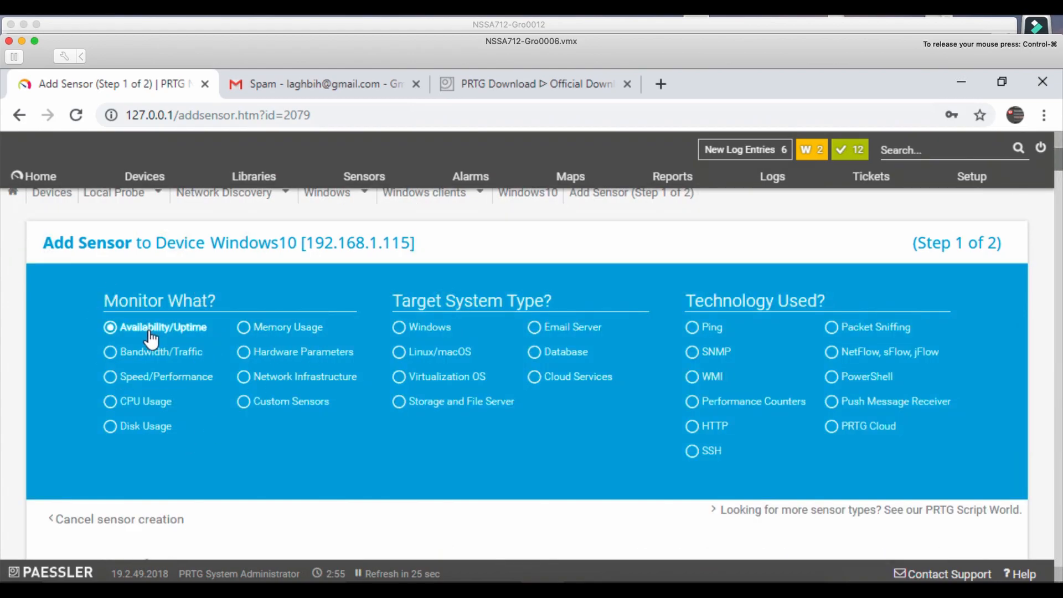
left_click(411, 330)
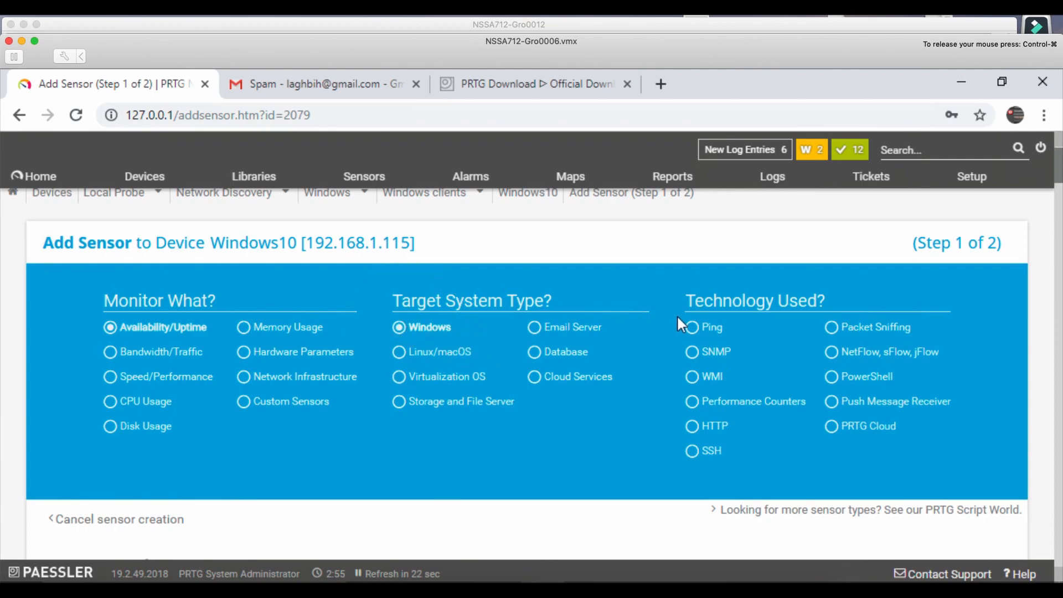
left_click(712, 329)
left_click_drag(1058, 243, 1059, 348)
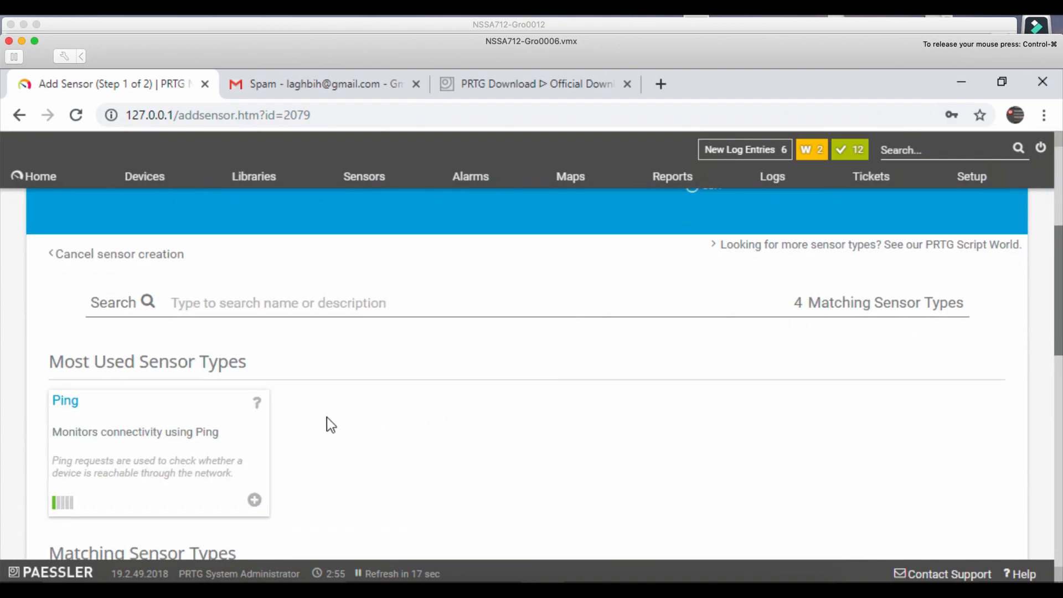
- Choose the Ping sensor type and create the sensor with its default settings
left_click(165, 430)
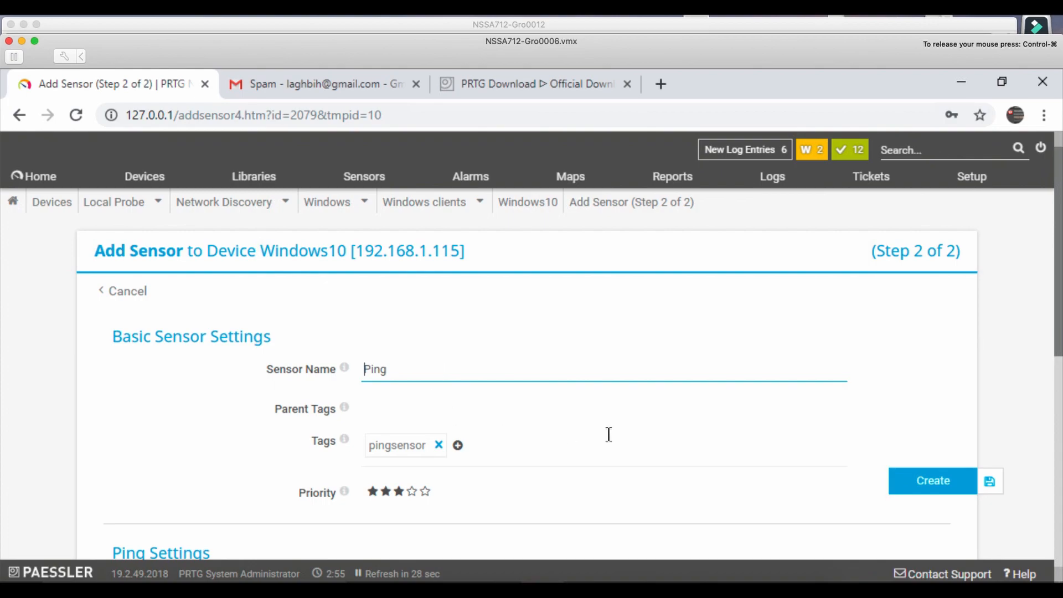
left_click_drag(1057, 330, 1059, 523)
left_click(930, 483)
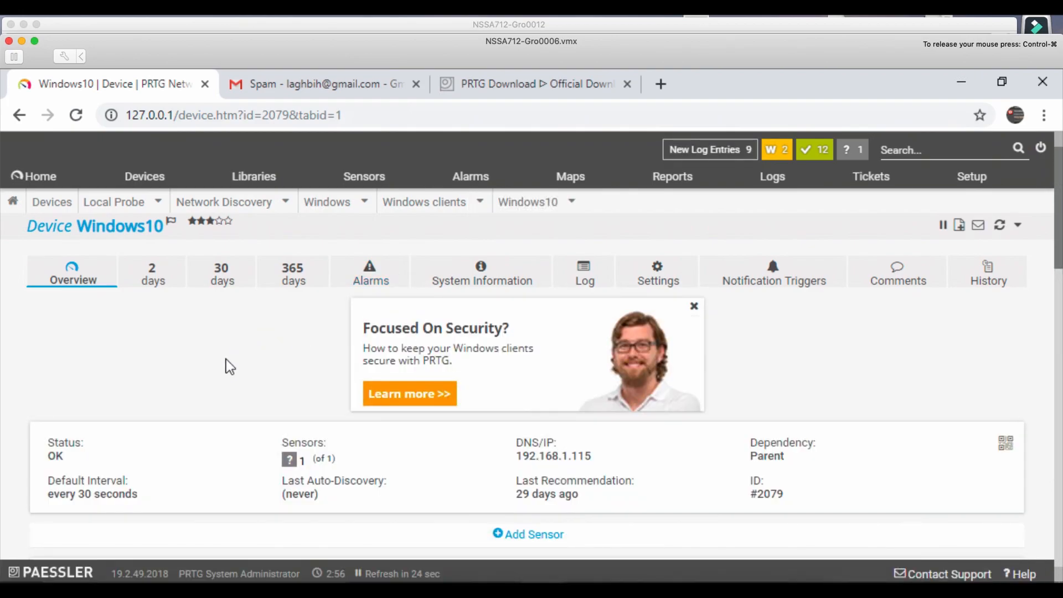
- Dismiss the promotional banner on the Windows10 device page and return to the overview of all devices
left_click(693, 312)
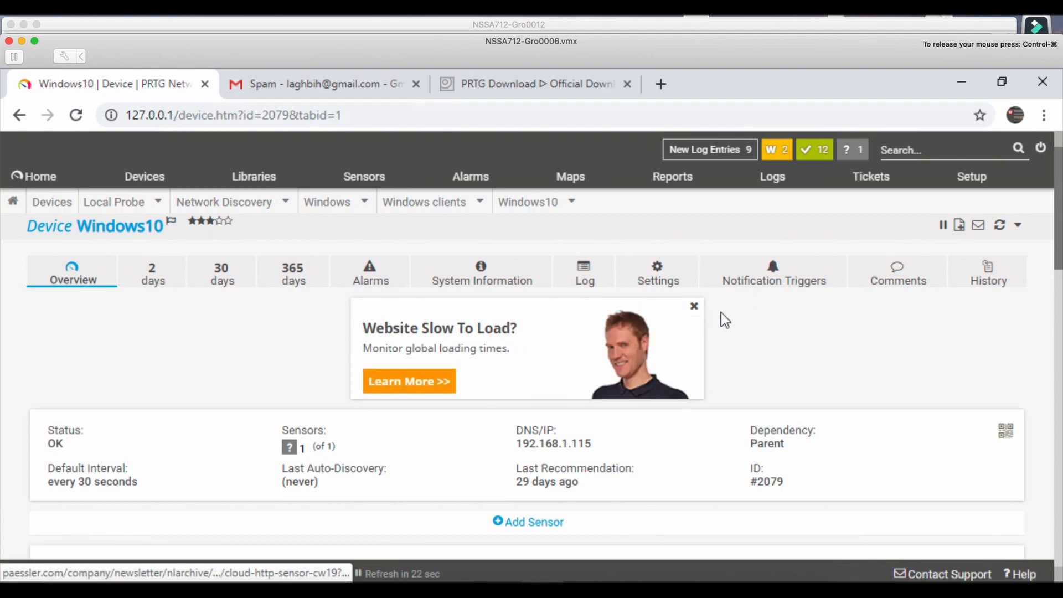
left_click_drag(1058, 252, 1049, 166)
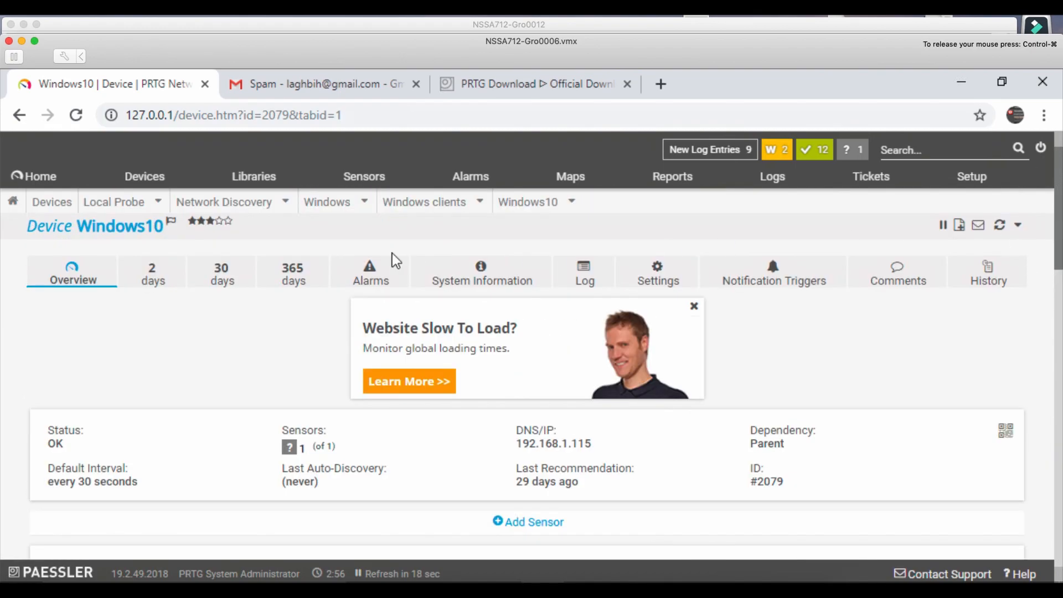
left_click(145, 179)
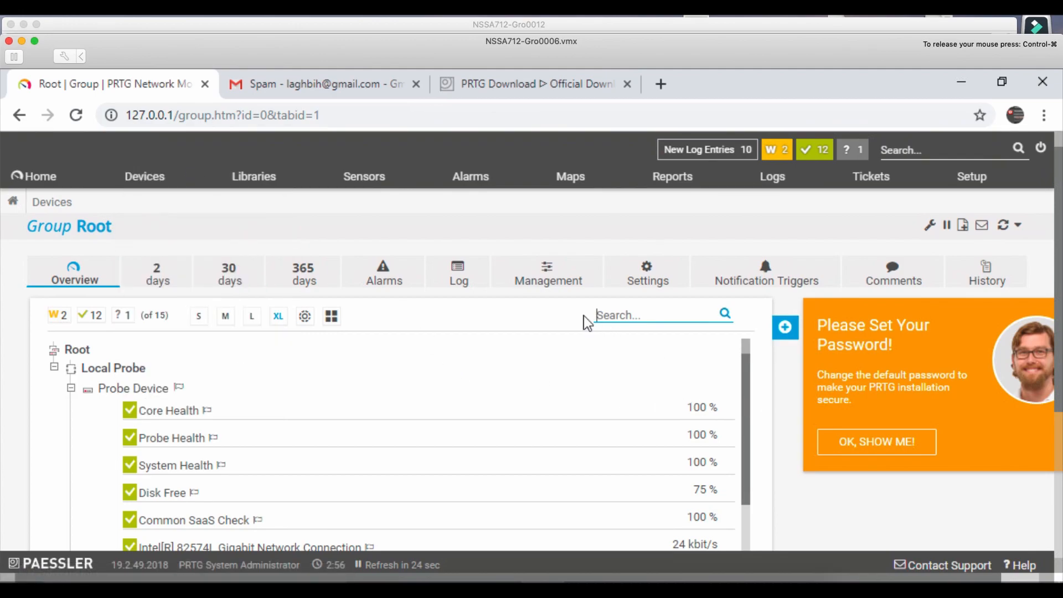
- Switch to the NSSA712-Gro0012 virtual machine, close Command Prompt, and open the Programs category of Control Panel
left_click(1005, 24)
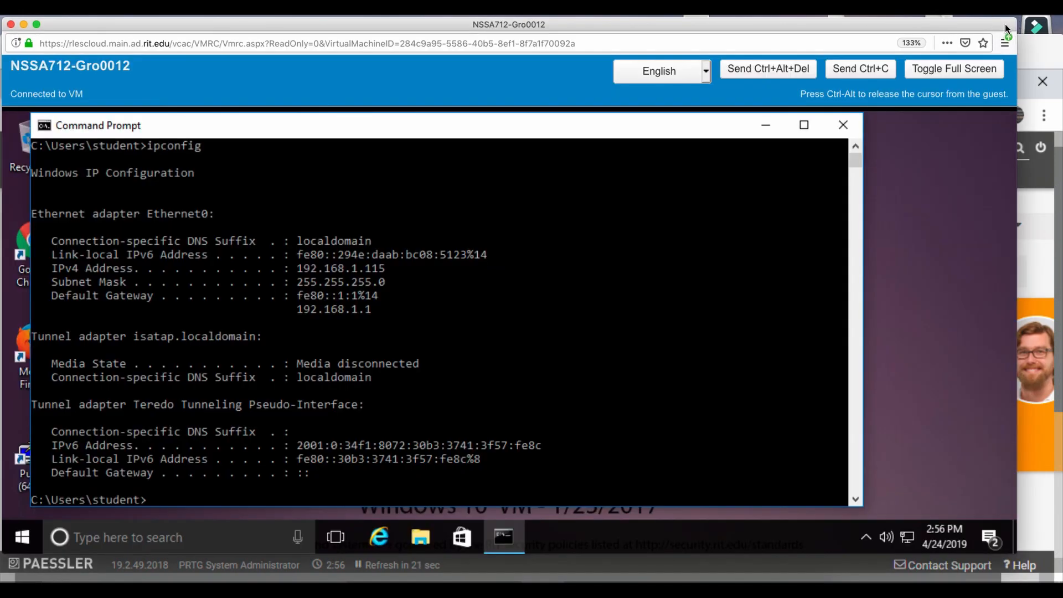
left_click(844, 126)
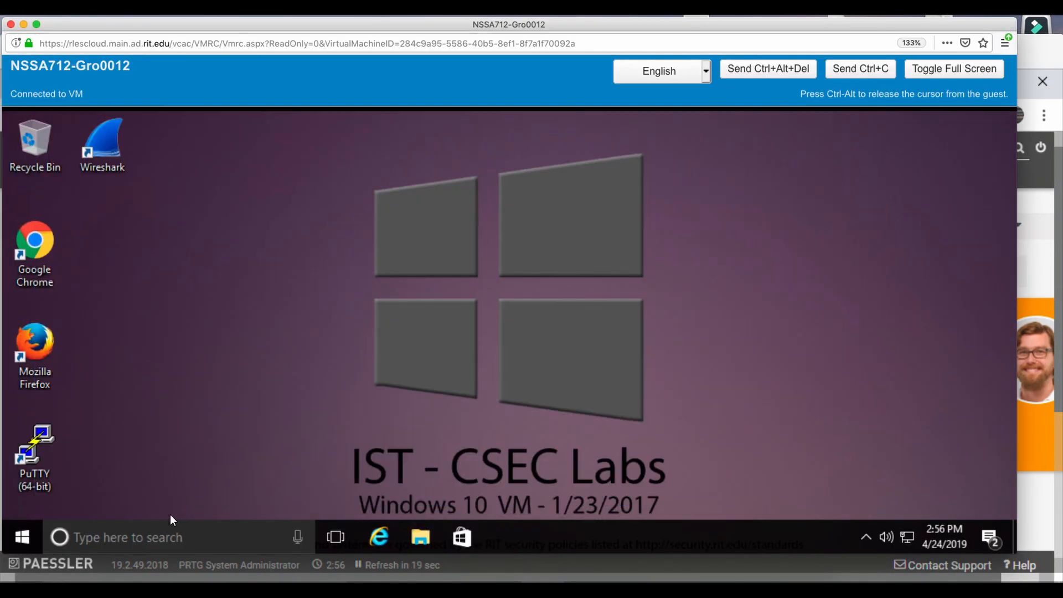
left_click(112, 541)
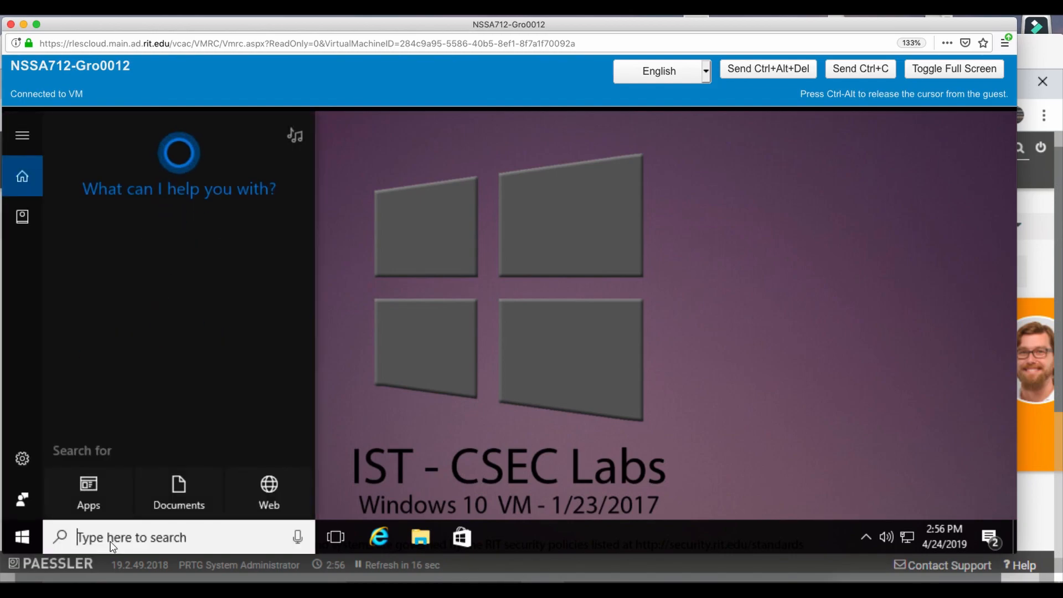
type("ccon")
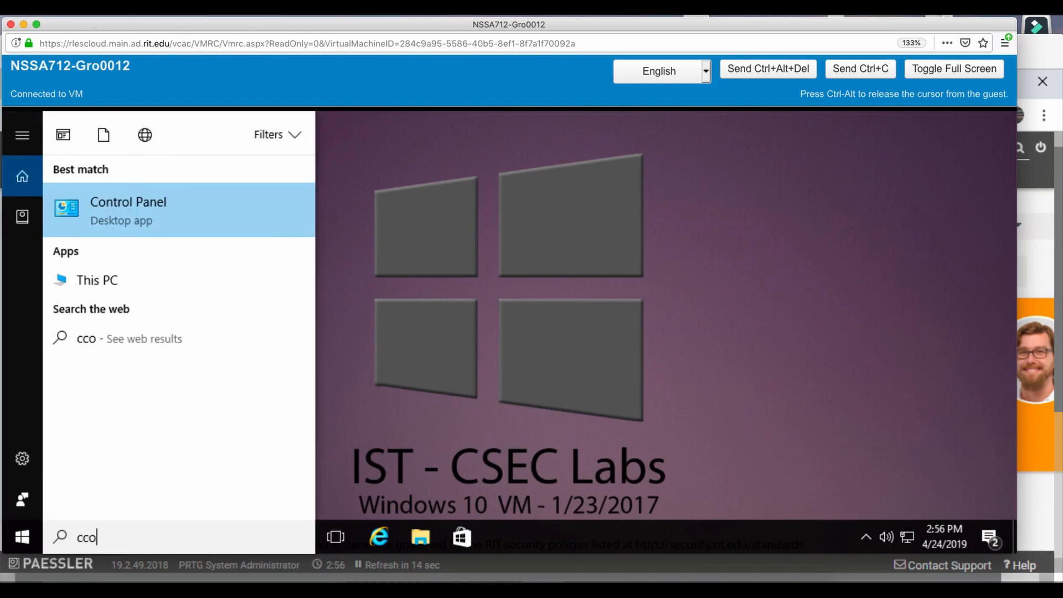
key("BackSpace")
key("BackSpace")
key("BackSpace")
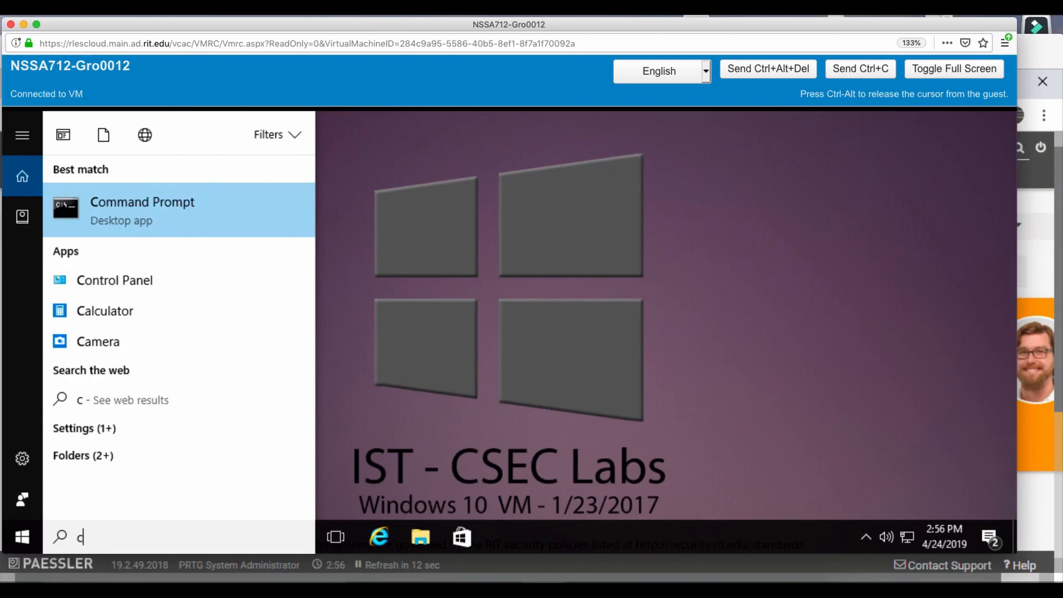
type("onn")
key("BackSpace")
key("Return")
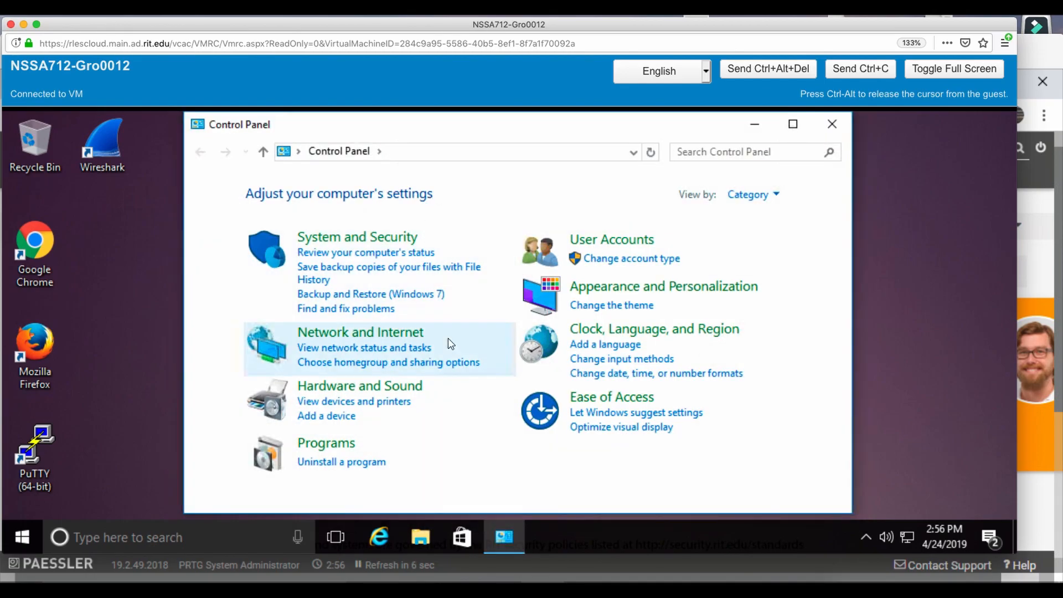
left_click(327, 443)
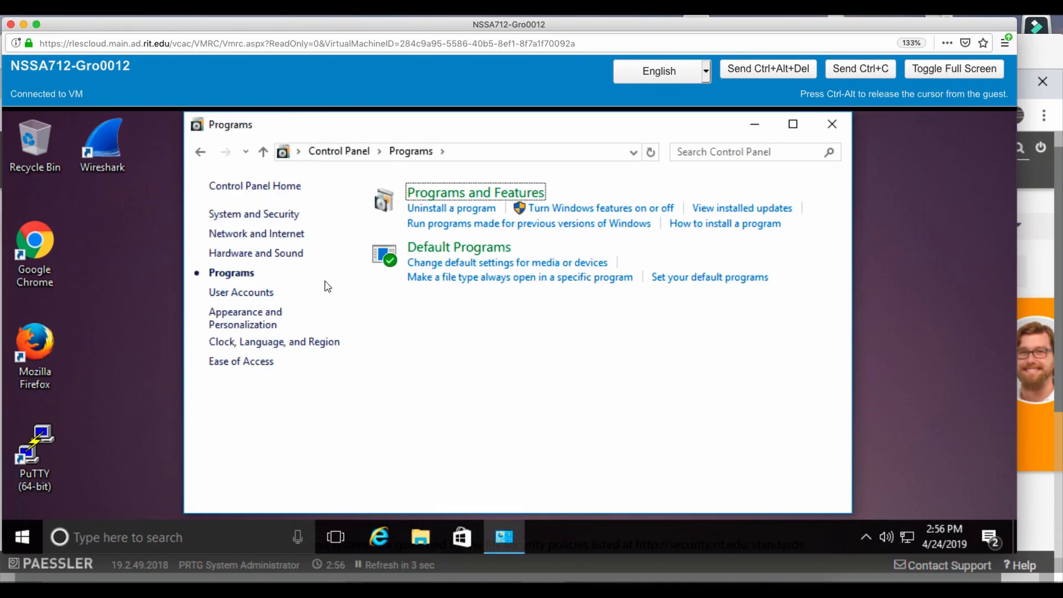
- Check the Simple Network Management Protocol (SNMP) and WMI SNMP Provider selections in Windows Features, accept them, and close Programs and Features
left_click(490, 194)
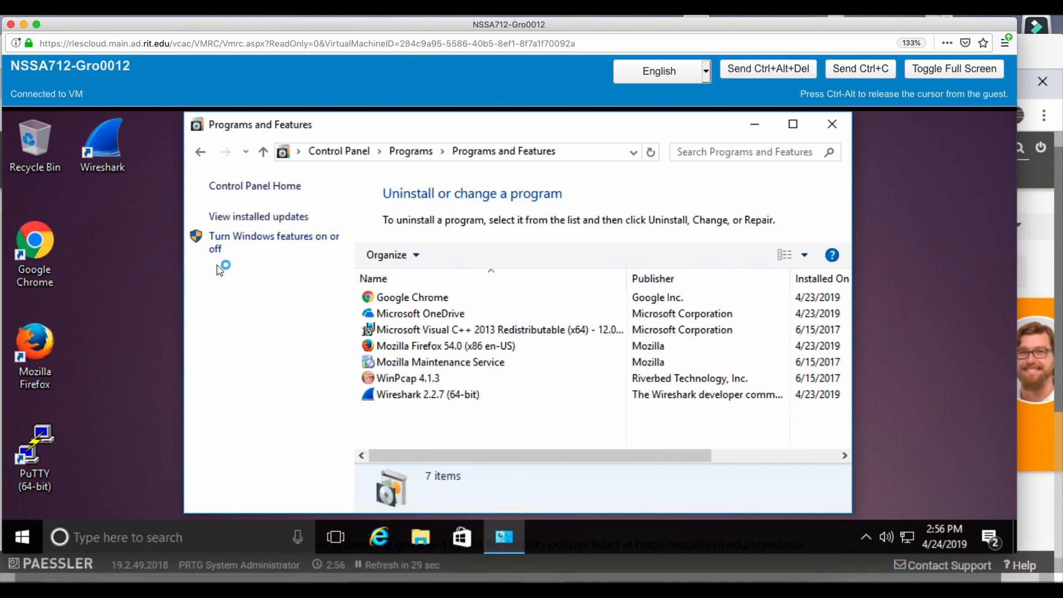
left_click(290, 238)
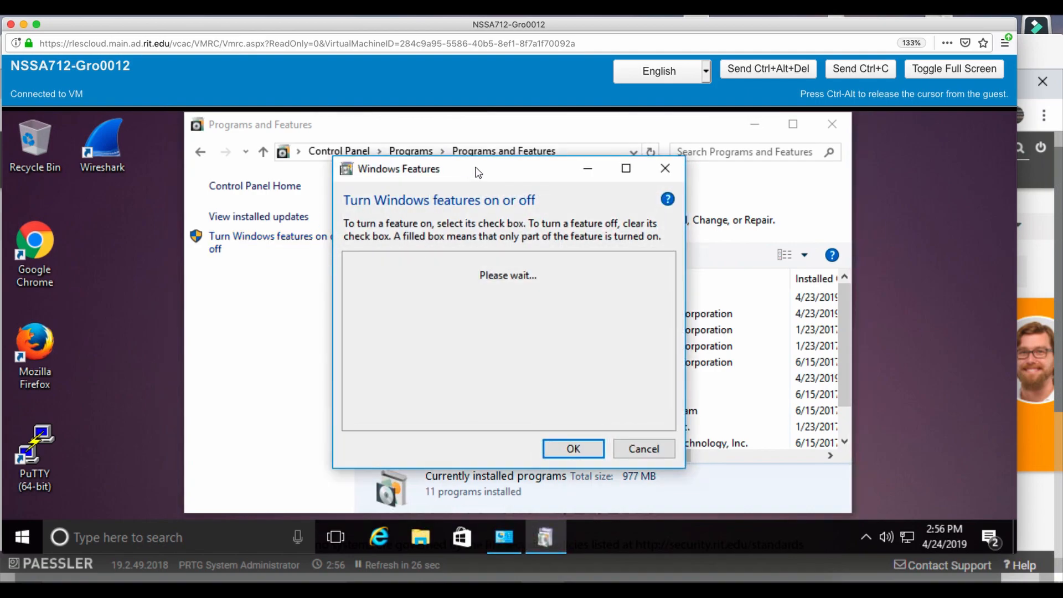
left_click_drag(478, 173, 469, 162)
left_click(665, 306)
left_click_drag(666, 306, 669, 341)
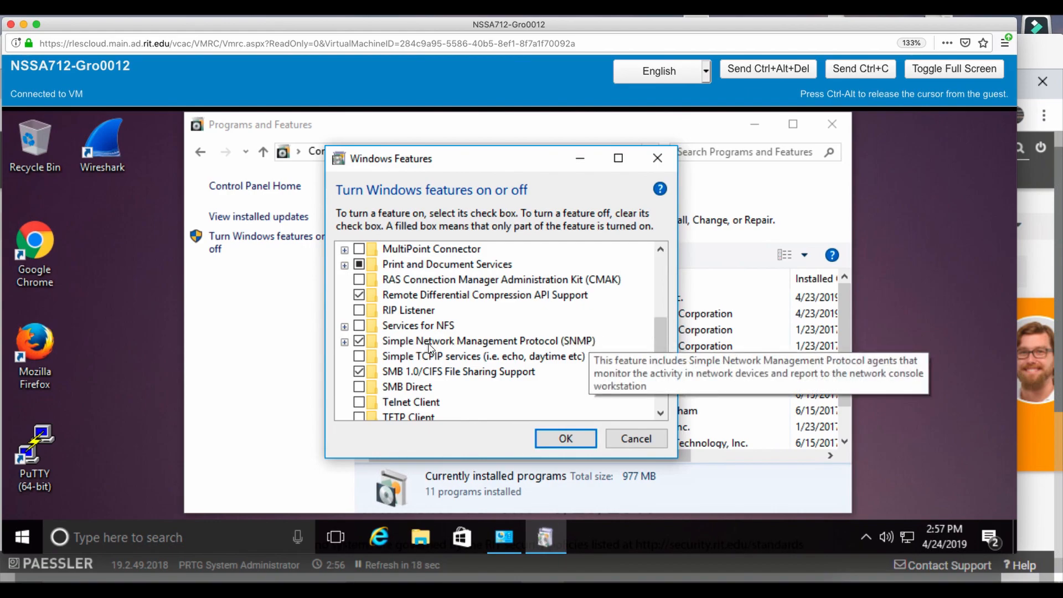
left_click(344, 342)
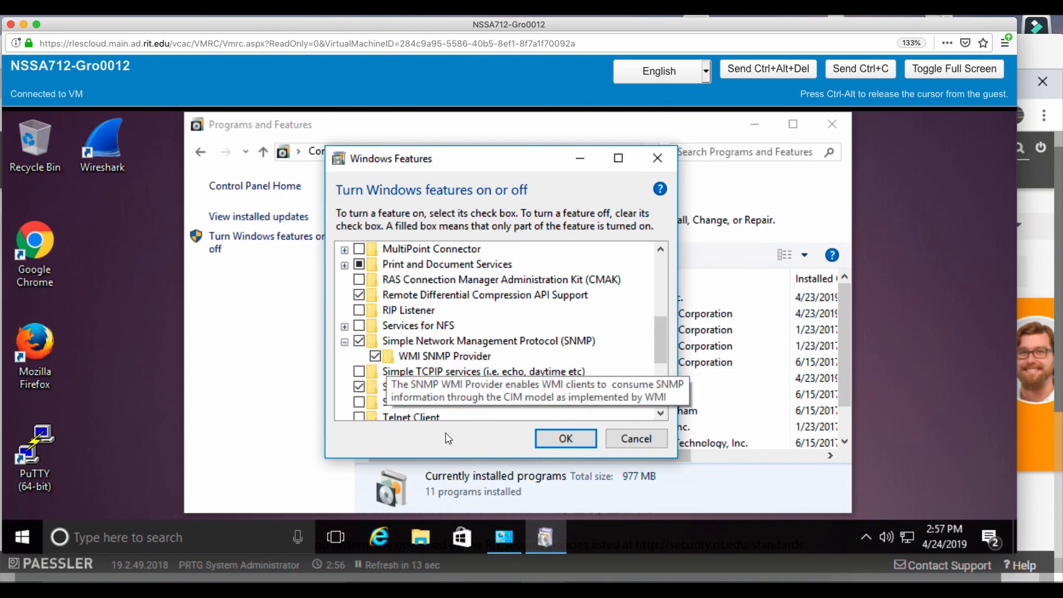
left_click(562, 440)
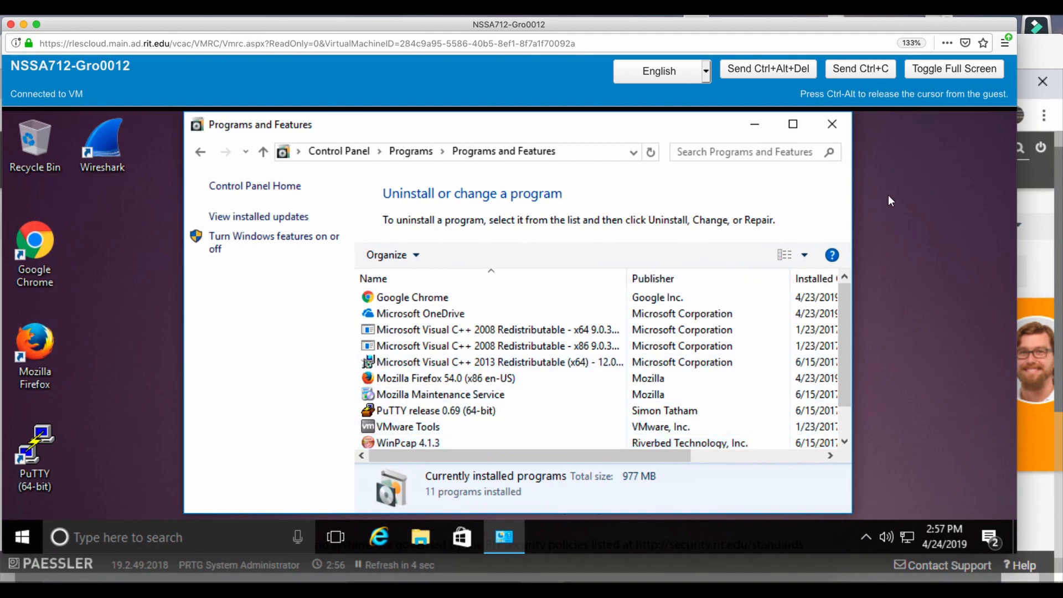
left_click(834, 124)
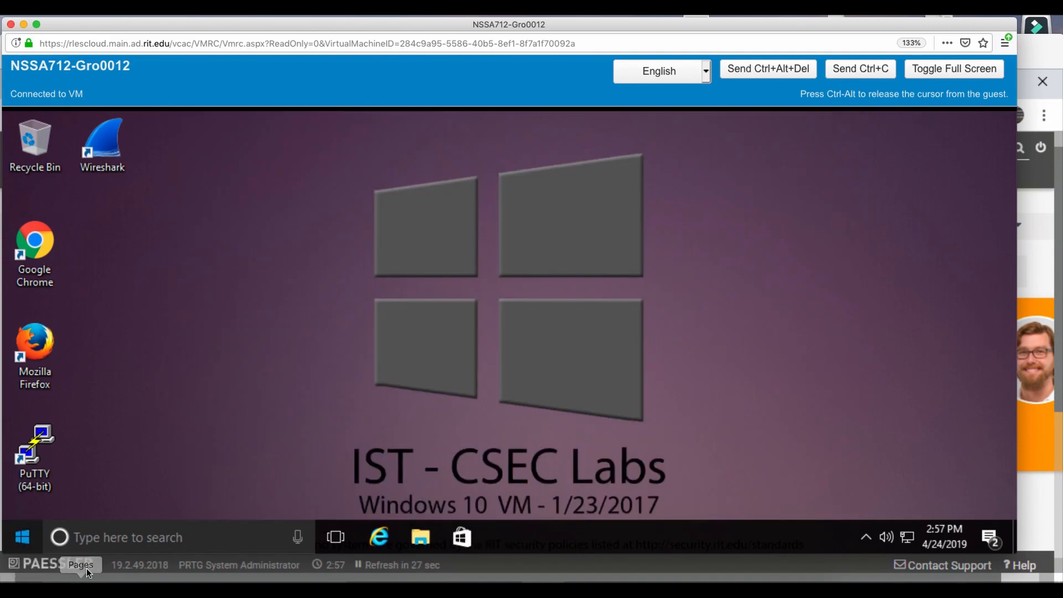
- Search the Windows 10 client for the Services desktop app and open it
left_click(98, 546)
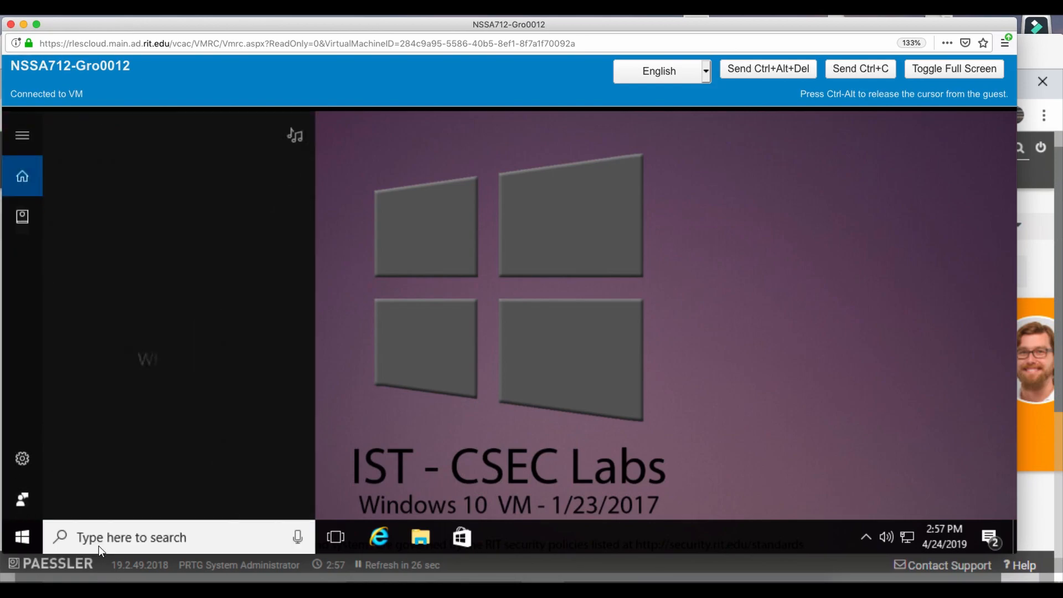
type("sserr")
key("BackSpace")
key("BackSpace")
key("BackSpace")
key("BackSpace")
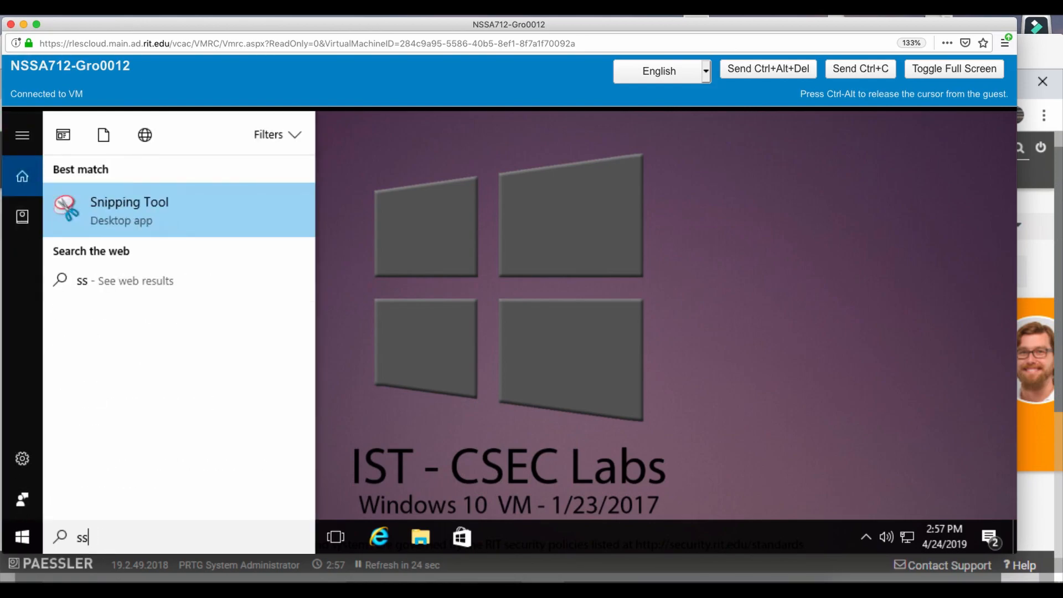
type("er")
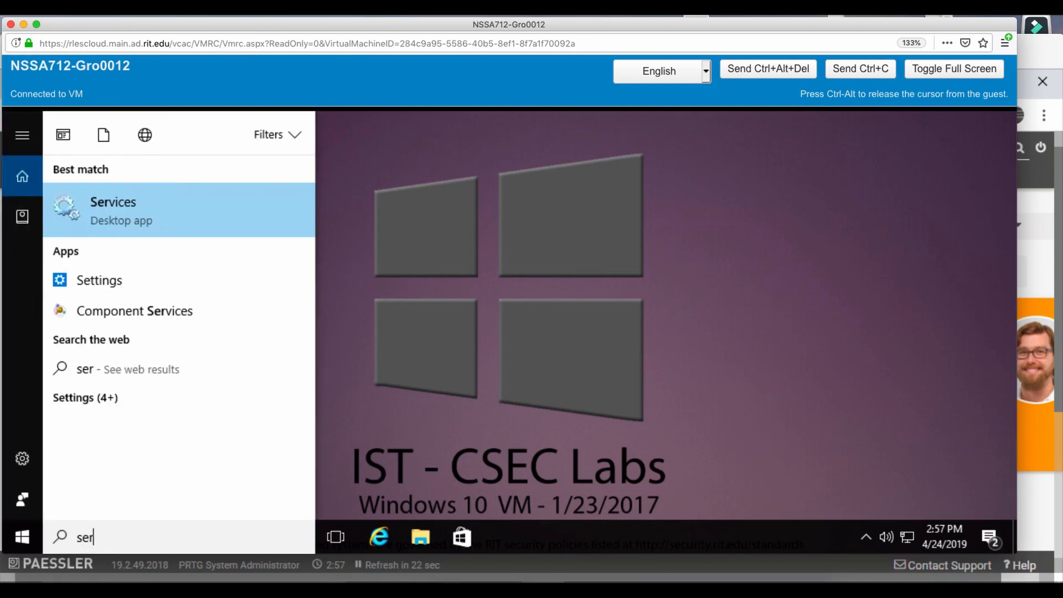
key("Return")
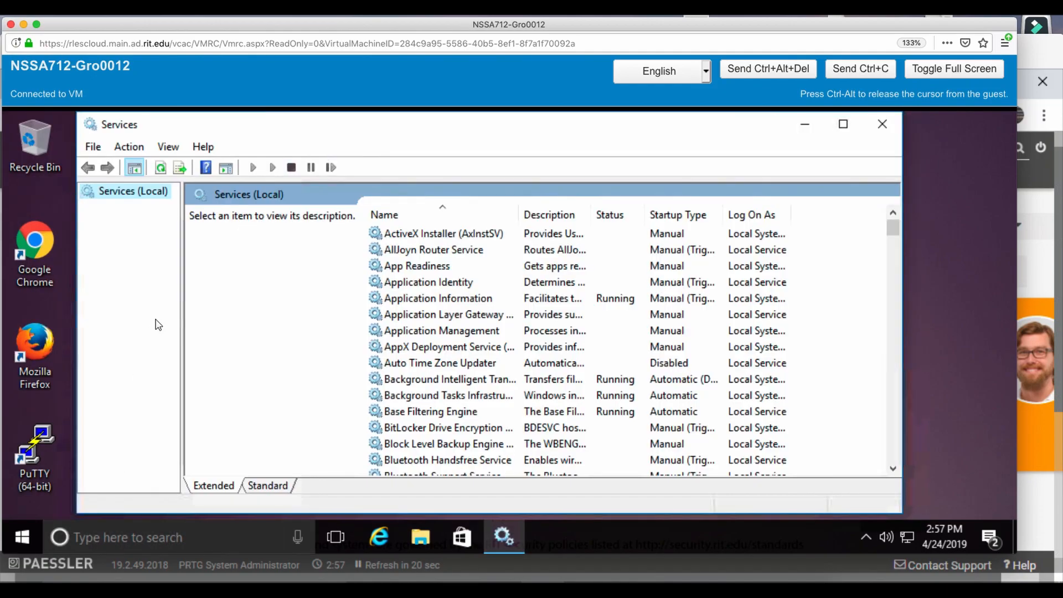
- Find SNMP Service in the list of local services and open its properties
scroll(546, 326, "down", 20)
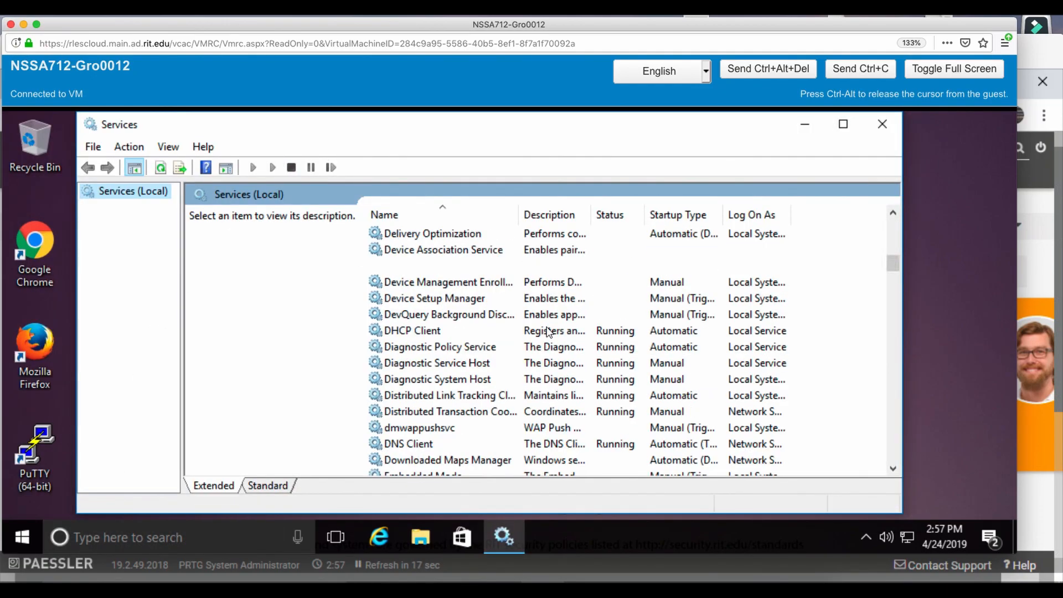
mouse_move(891, 352)
left_mouse_down()
mouse_move(899, 395)
mouse_move(892, 370)
left_mouse_up()
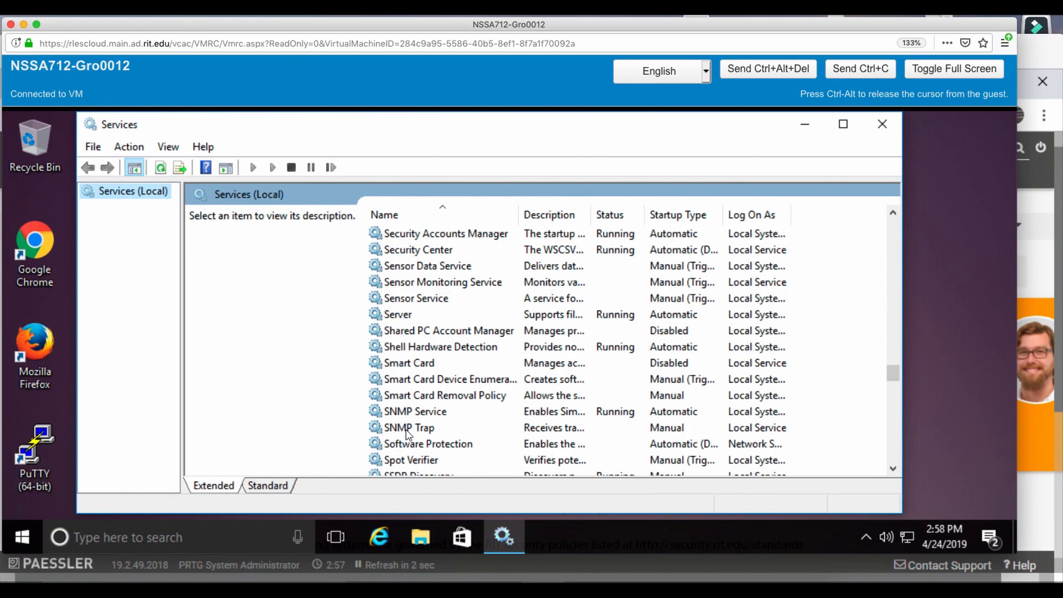
left_click(423, 414)
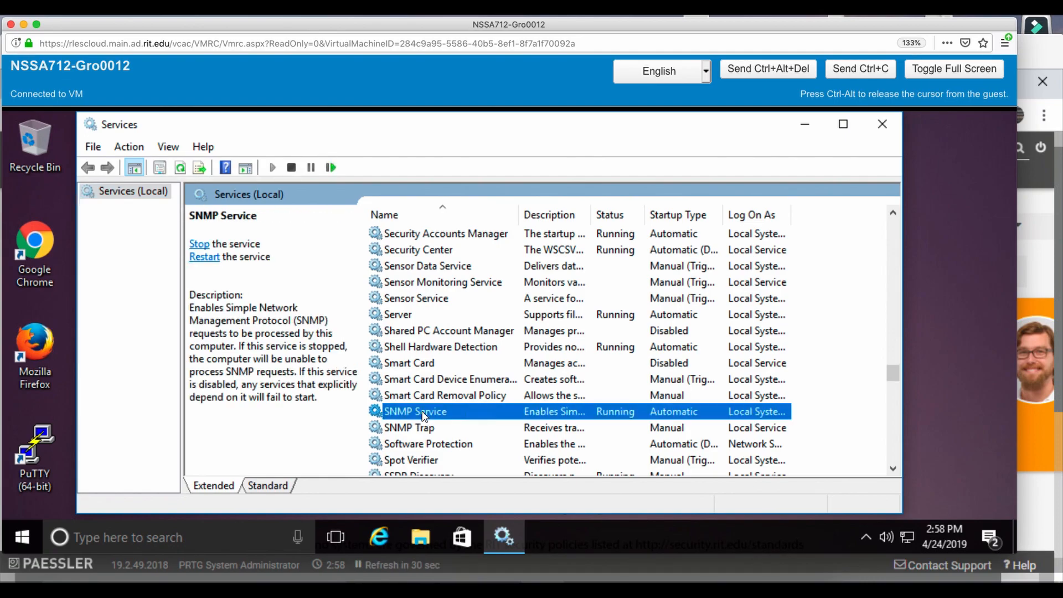
double_click(424, 413)
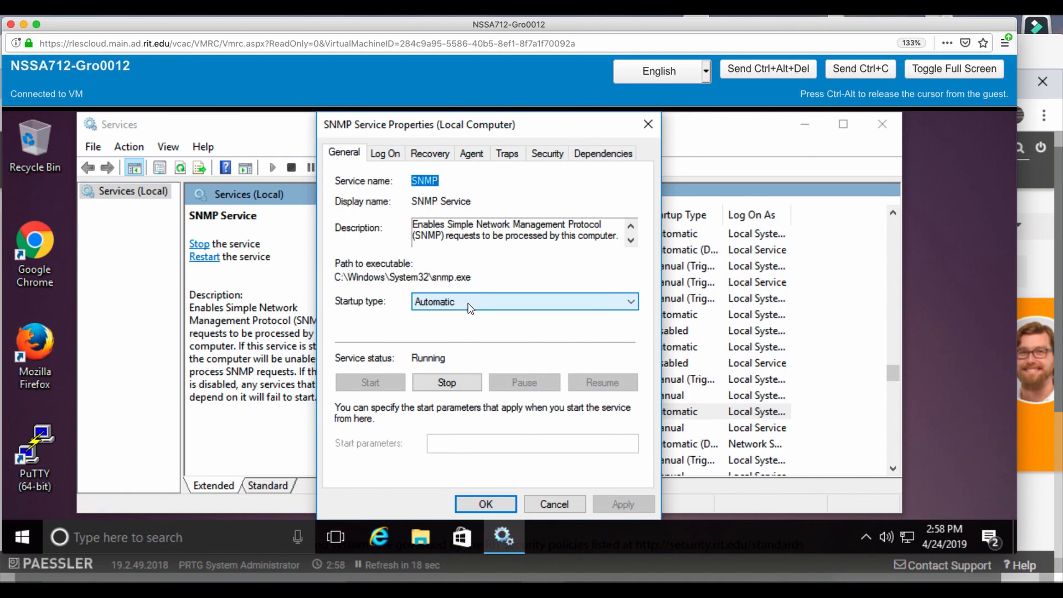
- Review the SNMP service's Log On, Recovery, Agent, Traps and Security settings, and open a blank entry for an accepted community name
left_click(391, 156)
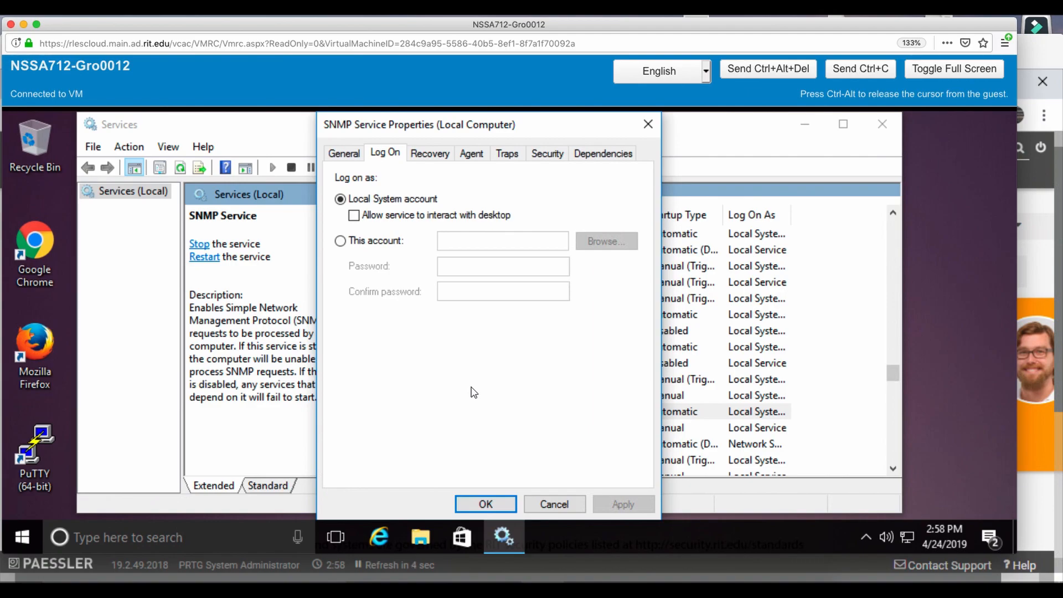
left_click(438, 159)
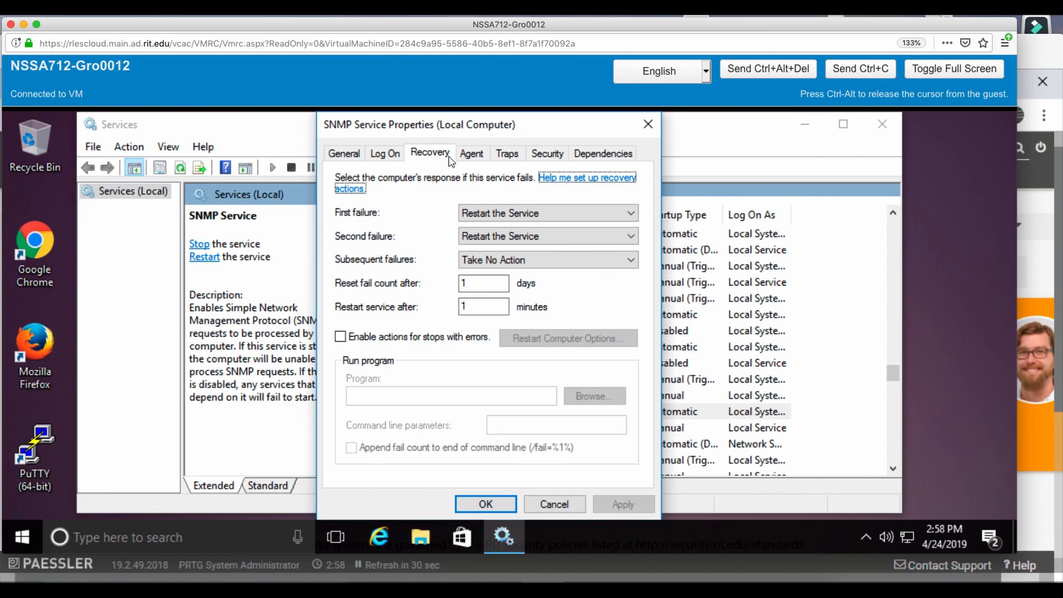
left_click(472, 158)
left_click(506, 156)
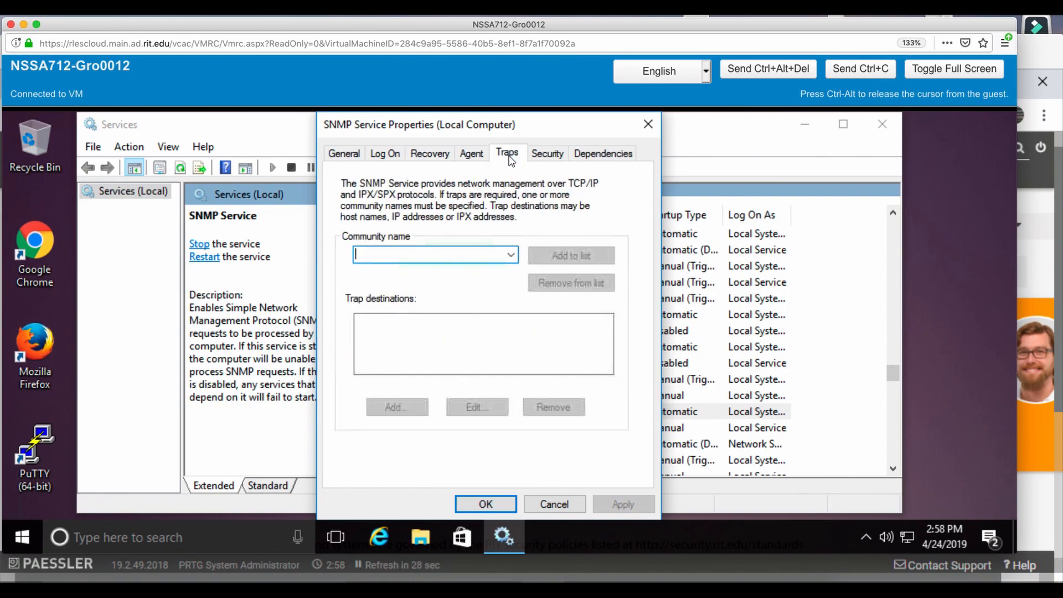
left_click(542, 157)
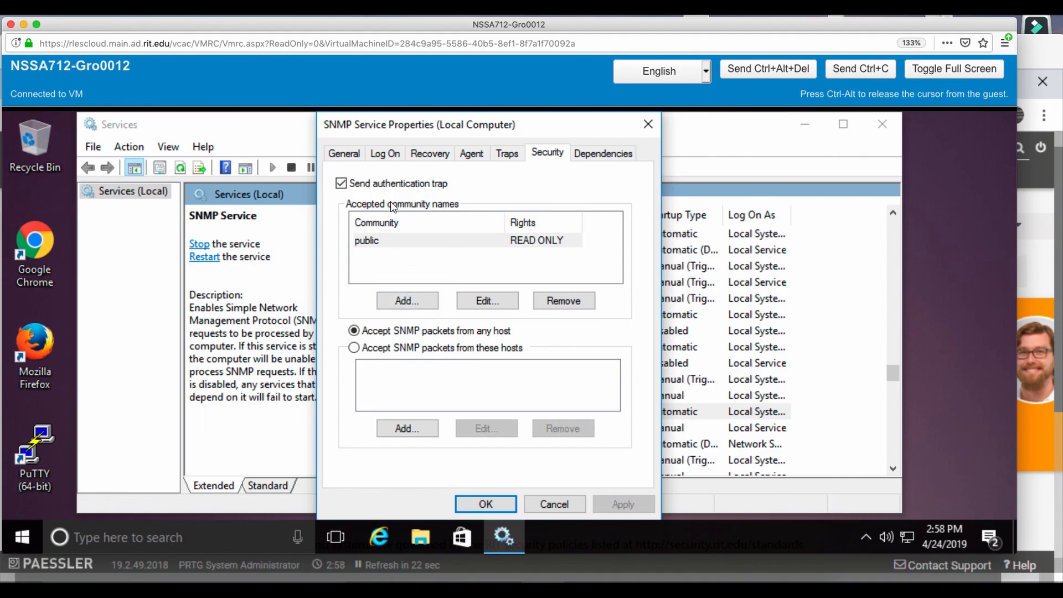
left_click(419, 307)
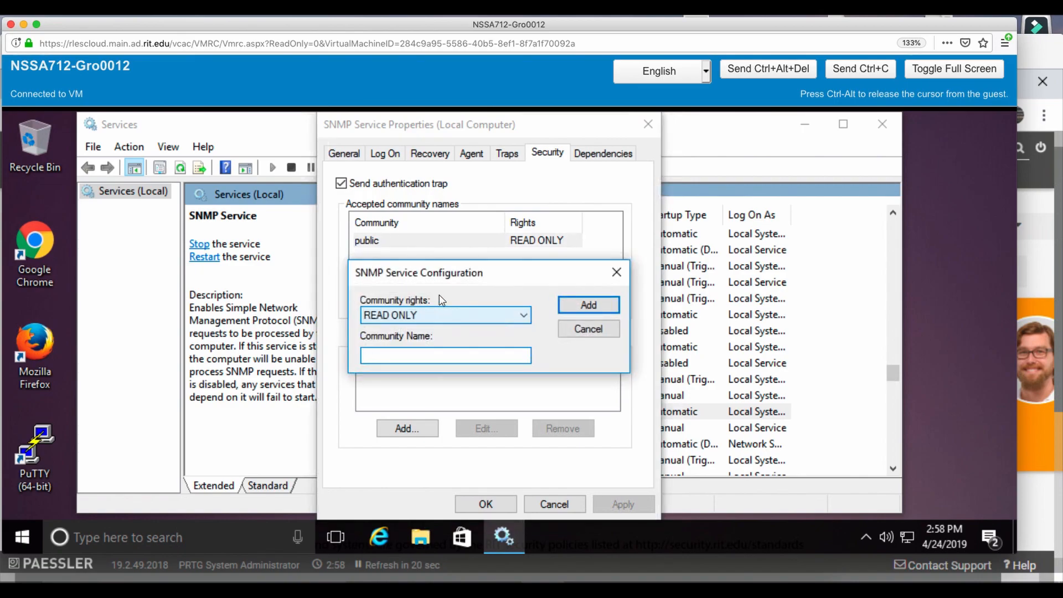
left_click(408, 356)
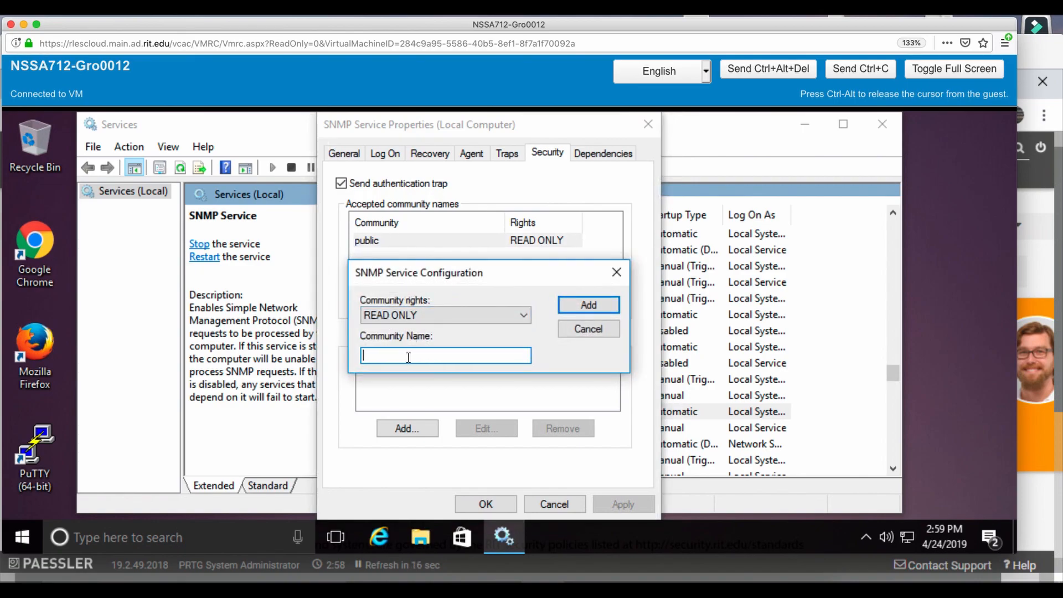
- Switch to PRTG in the NSSA712-Gro0006 virtual machine and open the settings of the Root group
left_click(1051, 53)
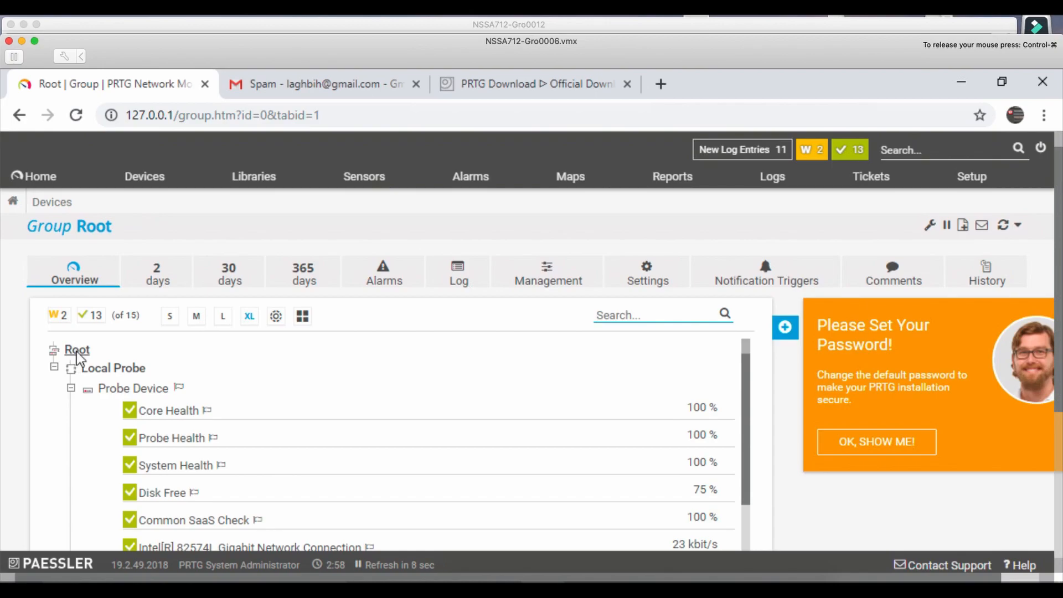
mouse_move(77, 351)
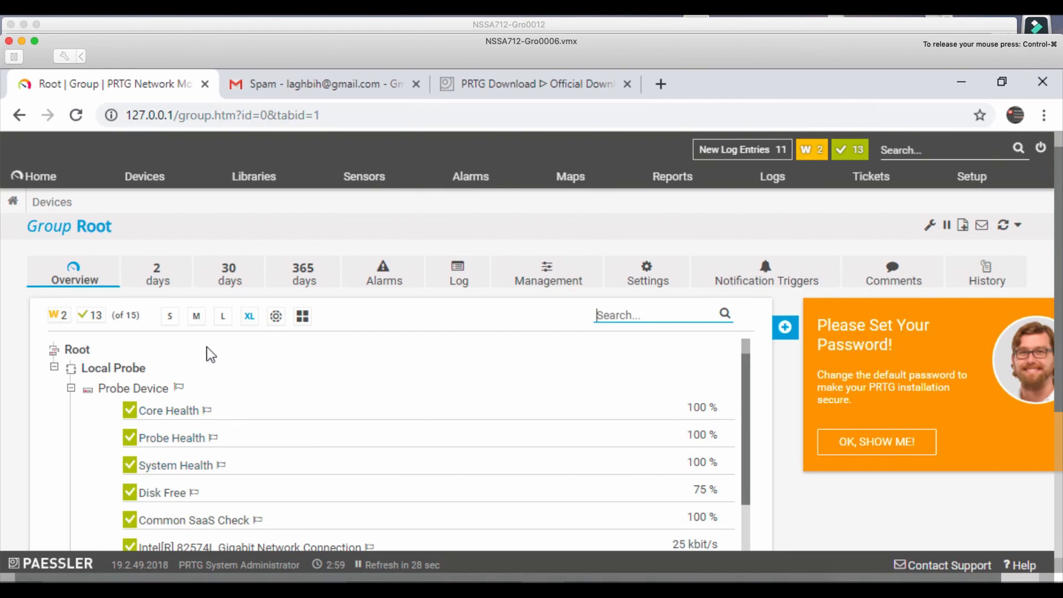
right_click(82, 351)
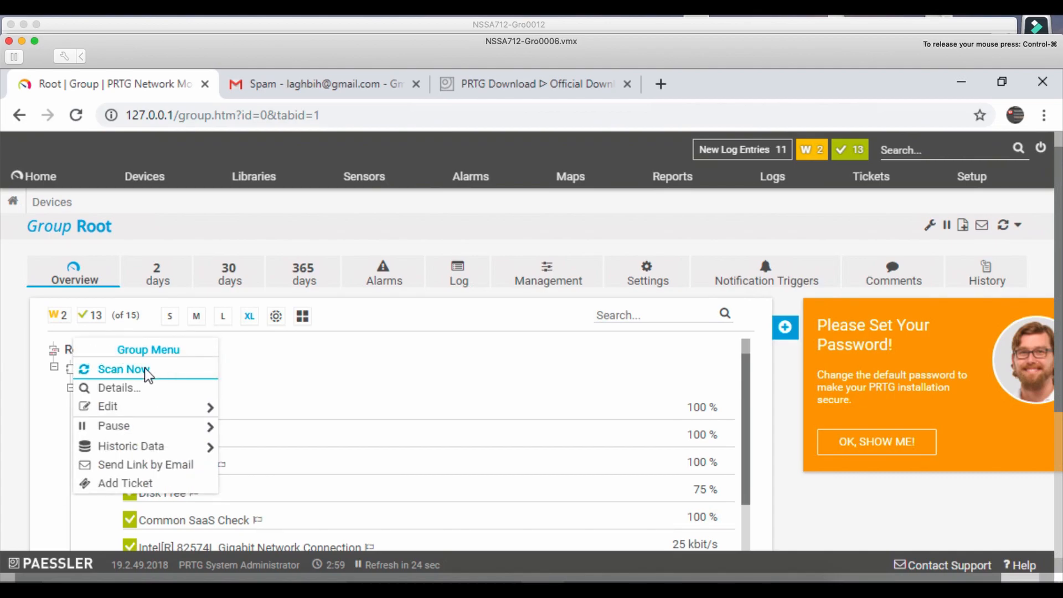
mouse_move(153, 415)
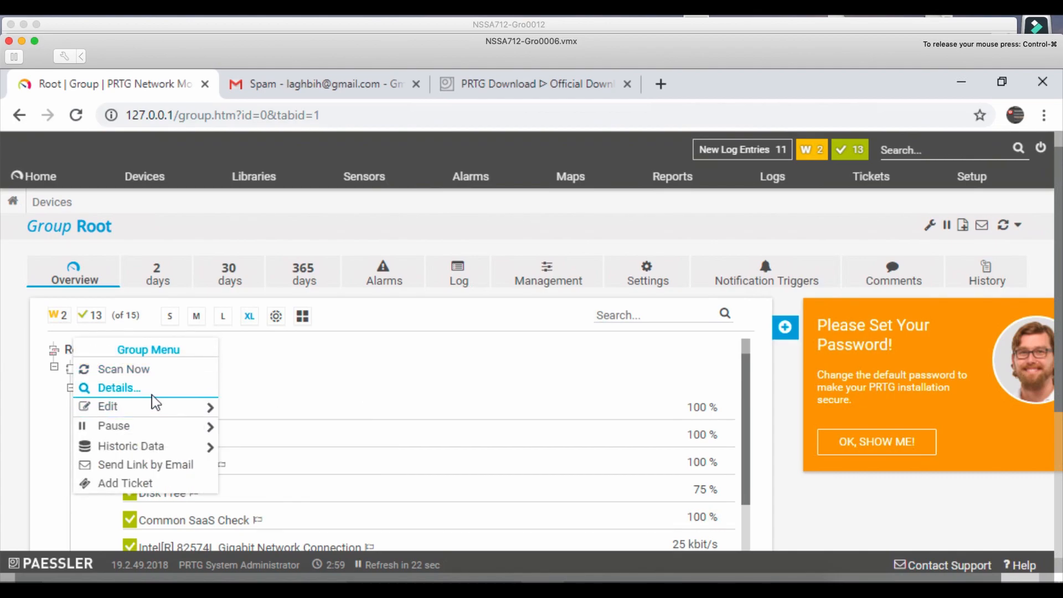
left_click(277, 351)
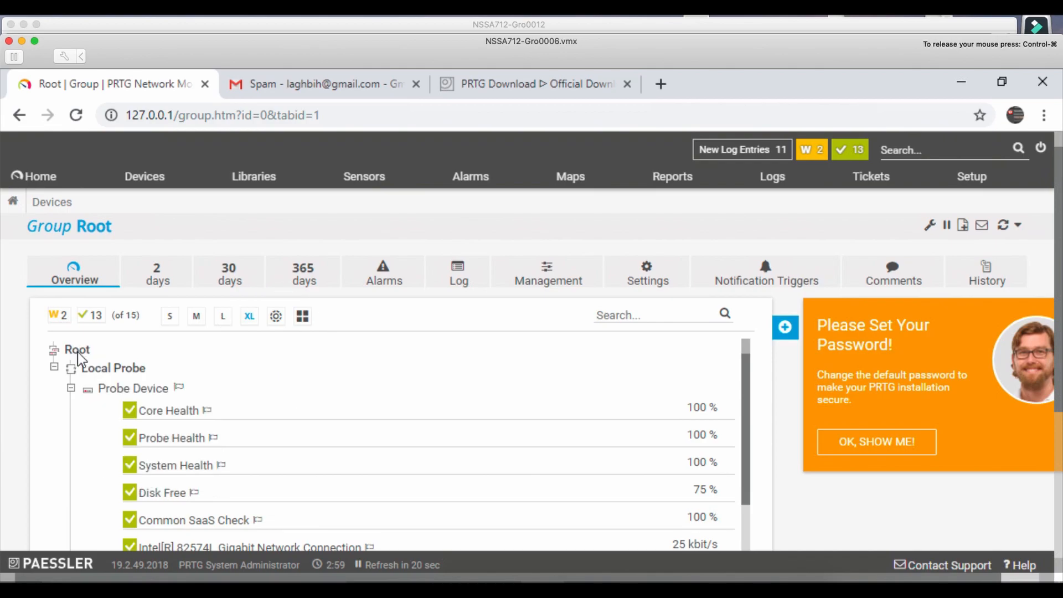
left_click(74, 354)
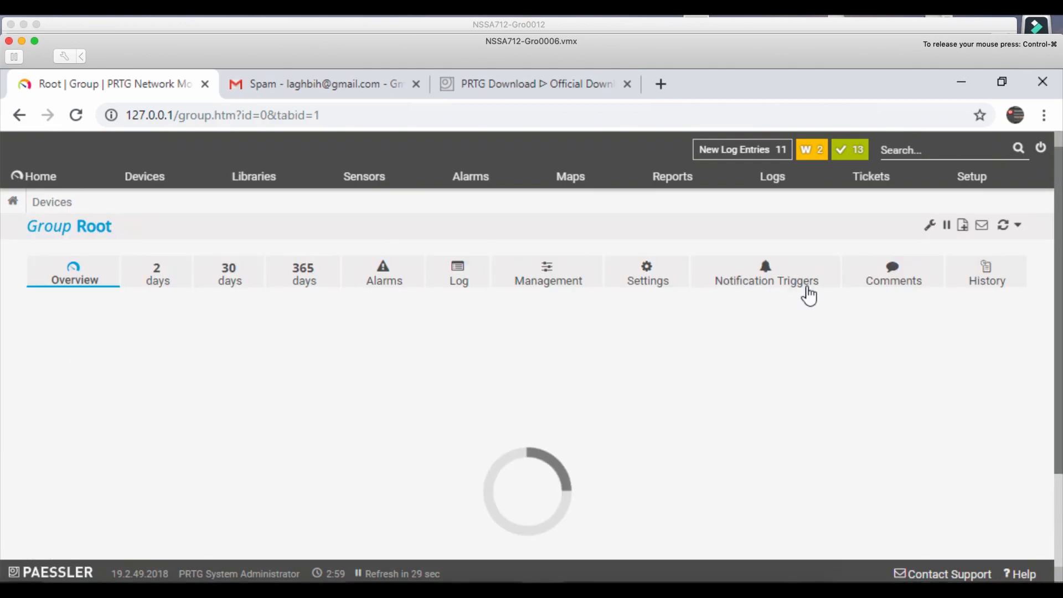
left_click(647, 284)
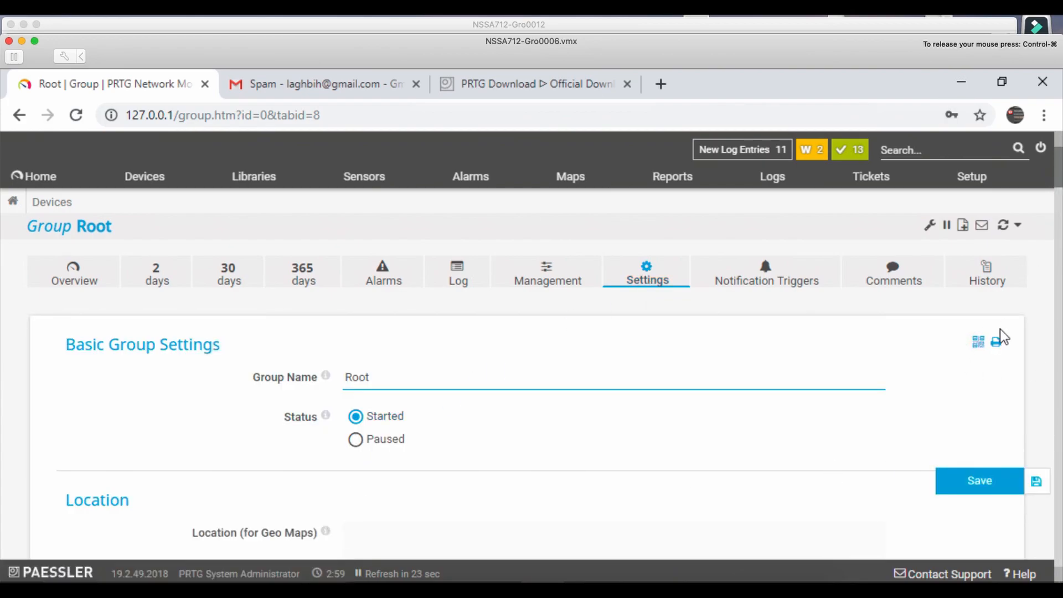
- Examine the SNMP version, community string, port and timeout under Credentials for SNMP Devices in the Root group's settings
scroll(1008, 324, "down", 2)
scroll(1012, 319, "down", 15)
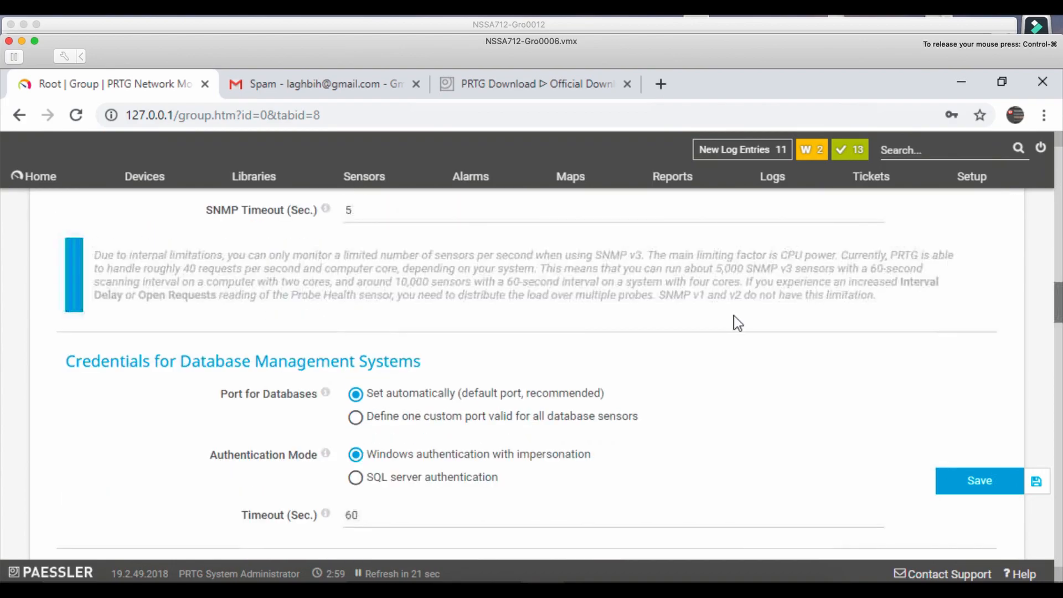
scroll(737, 328, "down", 2)
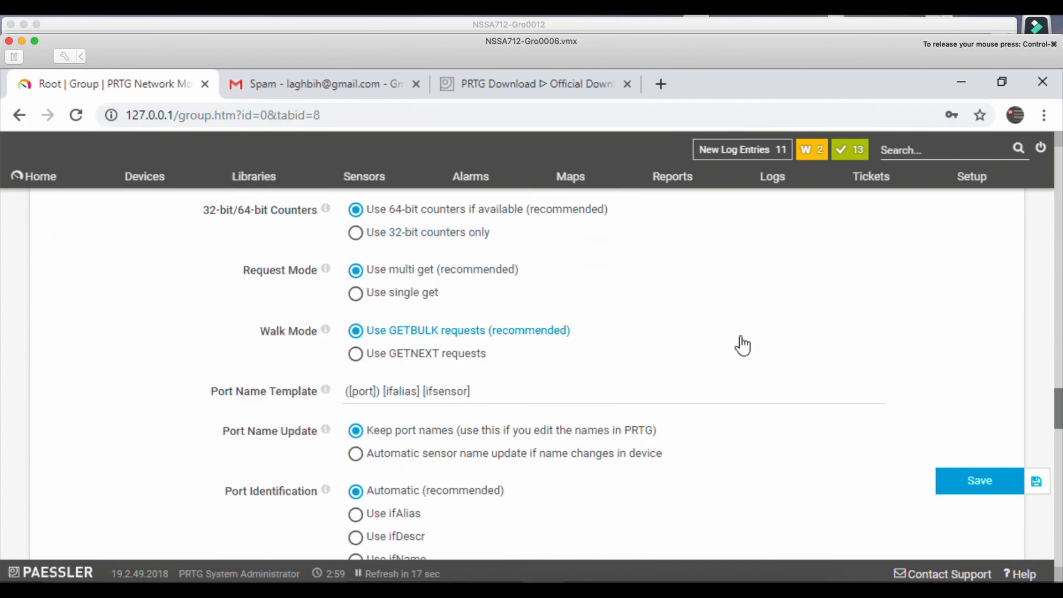
scroll(725, 357, "down", 8)
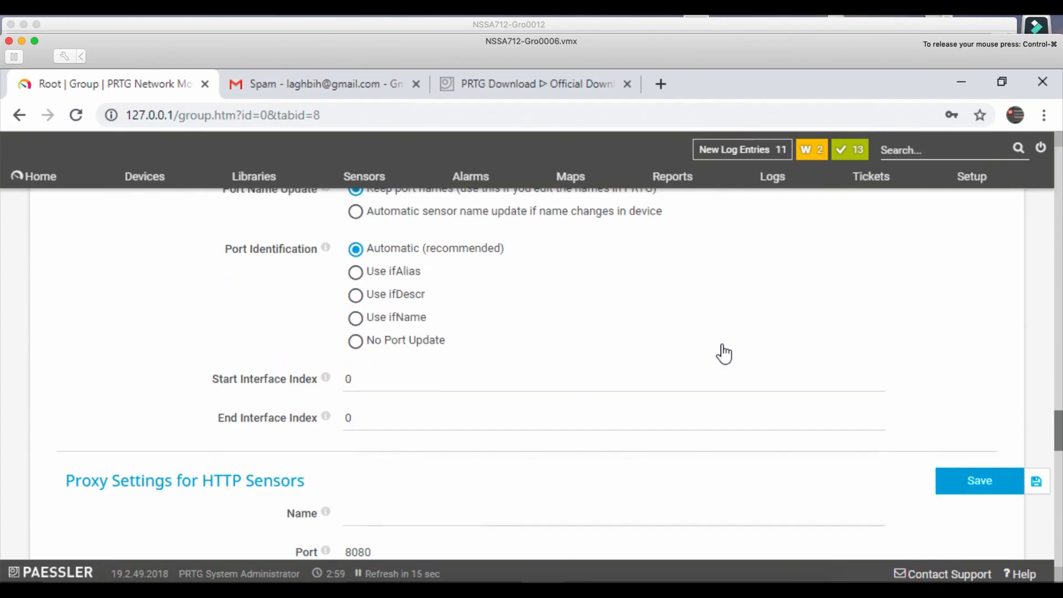
scroll(637, 332, "down", 4)
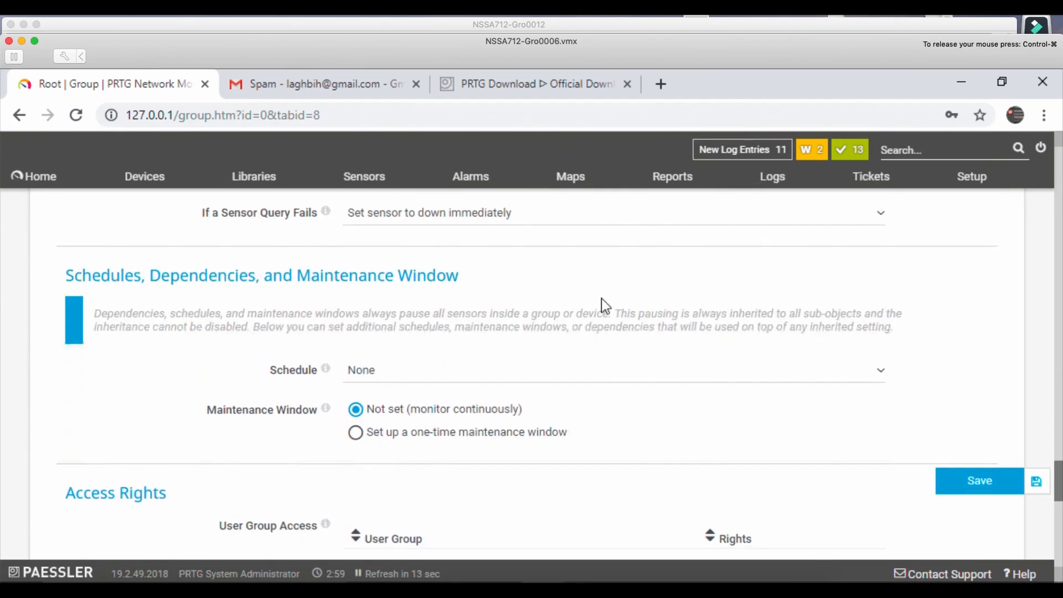
scroll(604, 304, "up", 5)
scroll(605, 307, "up", 1)
scroll(601, 299, "down", 3)
left_click_drag(1057, 469, 1059, 303)
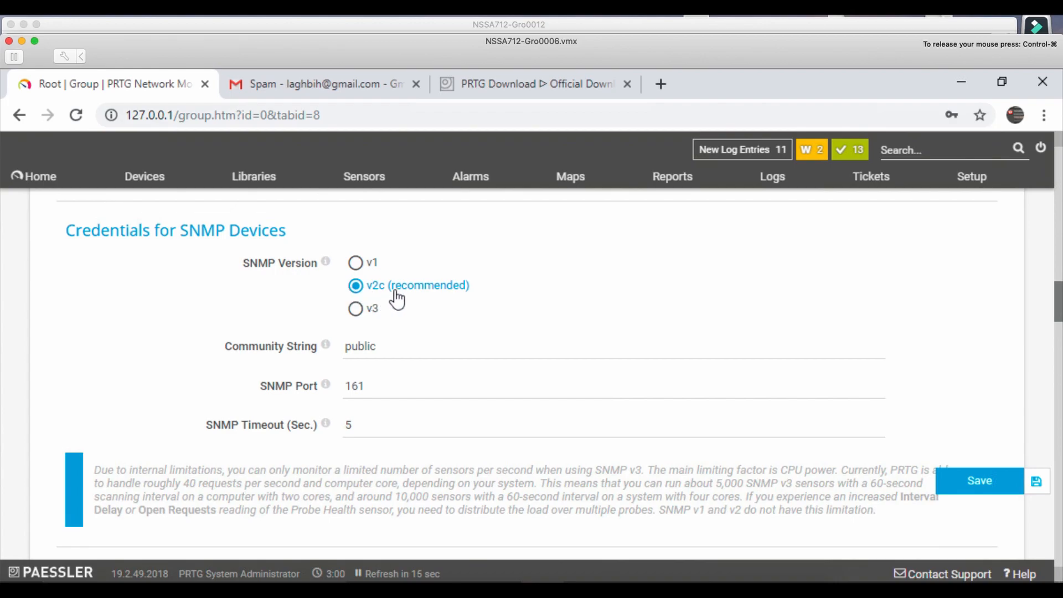
left_click(382, 352)
left_click(322, 433)
left_click_drag(1060, 315, 1060, 515)
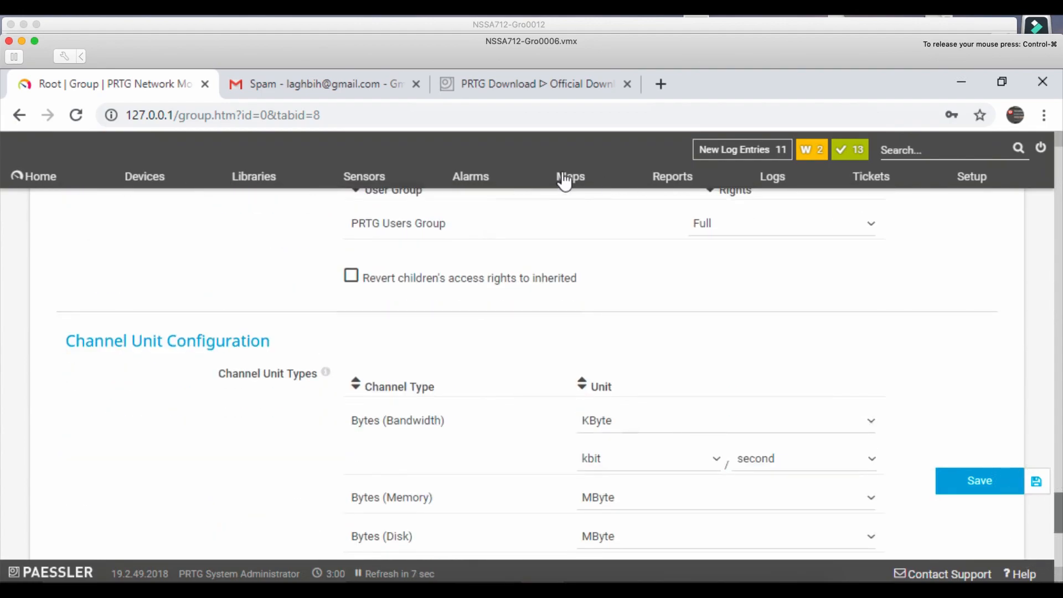
- Switch back to the NSSA712-Gro0012 virtual machine and cancel the blank SNMP community entry
left_click(903, 24)
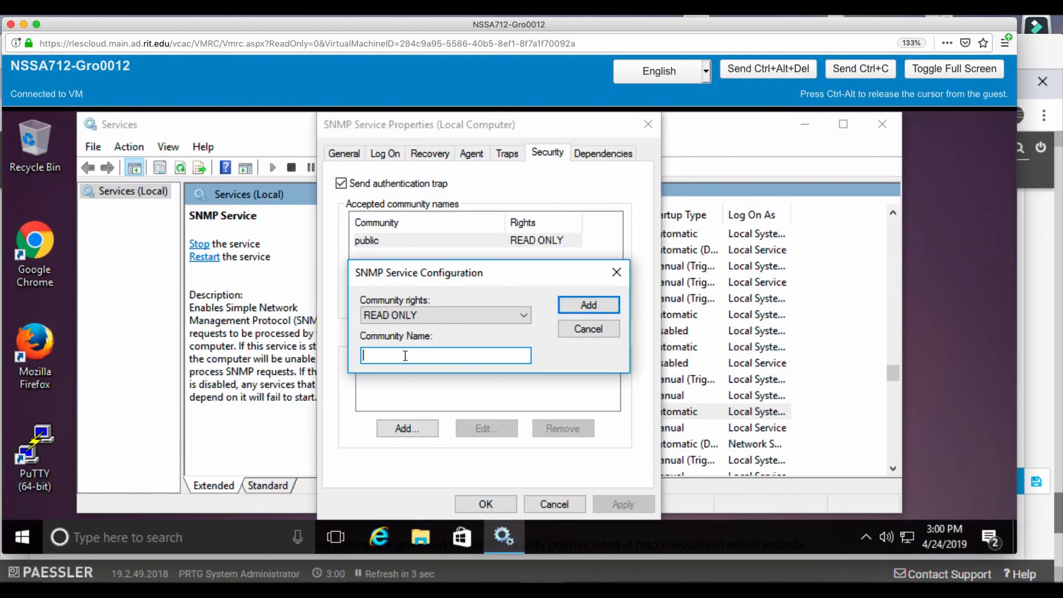
left_click(616, 271)
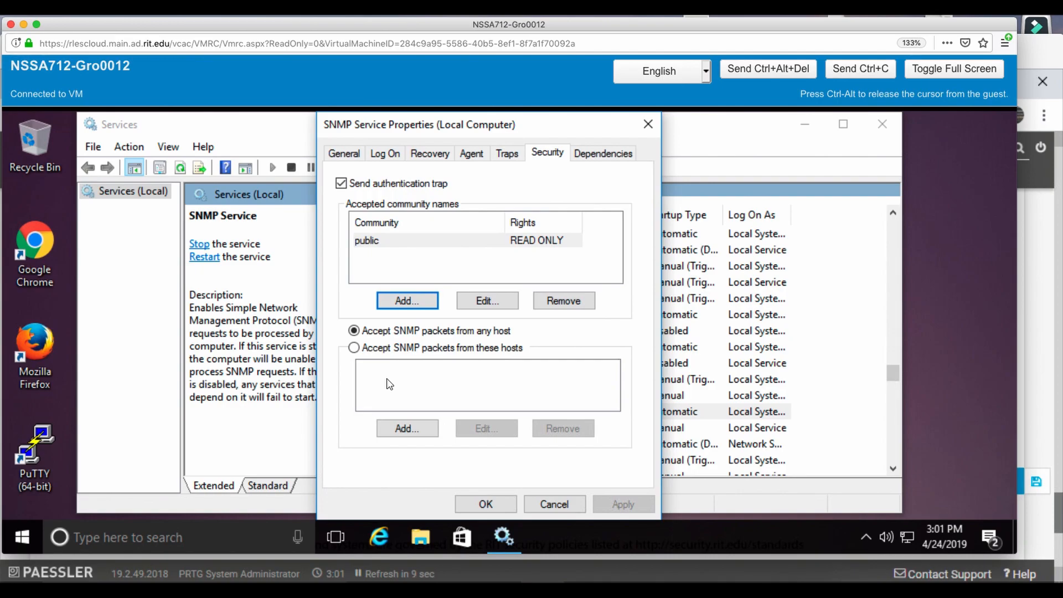
- Check the SNMP service's dependencies and security settings, accept its properties and close the Services console
left_click(617, 158)
left_click(556, 156)
left_click(479, 507)
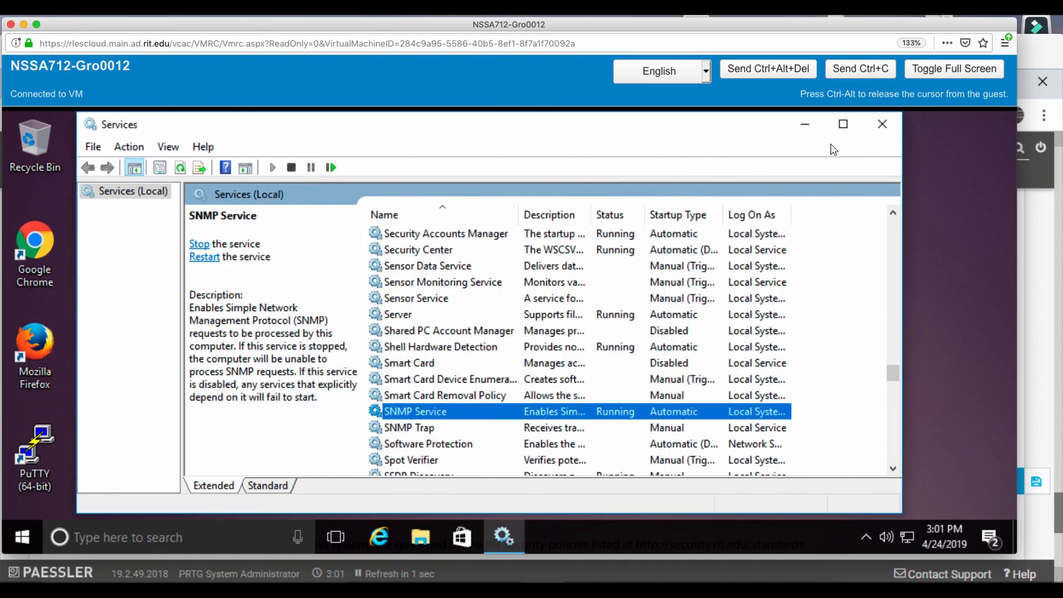
left_click(882, 124)
- Switch to PRTG in the NSSA712-Gro0006 virtual machine and start adding a sensor to the Windows10 device under Windows clients
key("super+Tab")
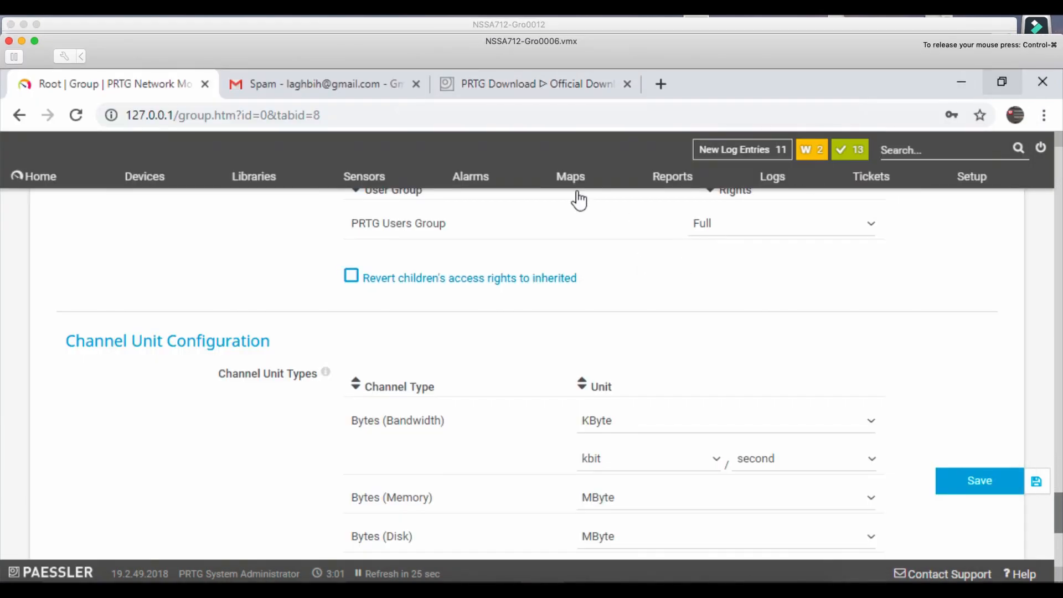
left_click(150, 186)
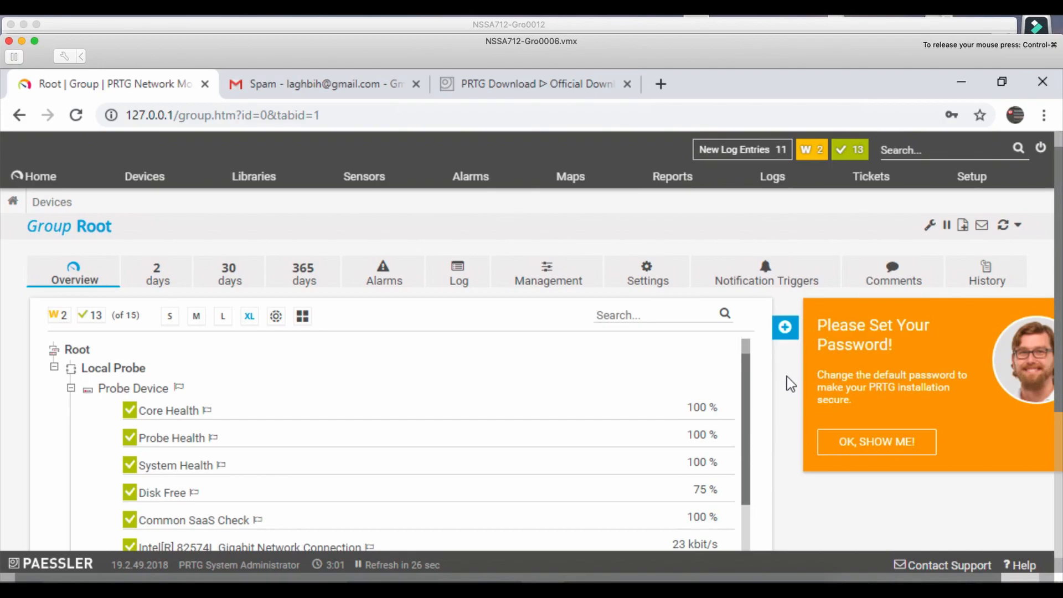
scroll(786, 376, "down", 2)
scroll(785, 377, "down", 3)
left_click_drag(742, 334, 763, 457)
left_click(216, 491)
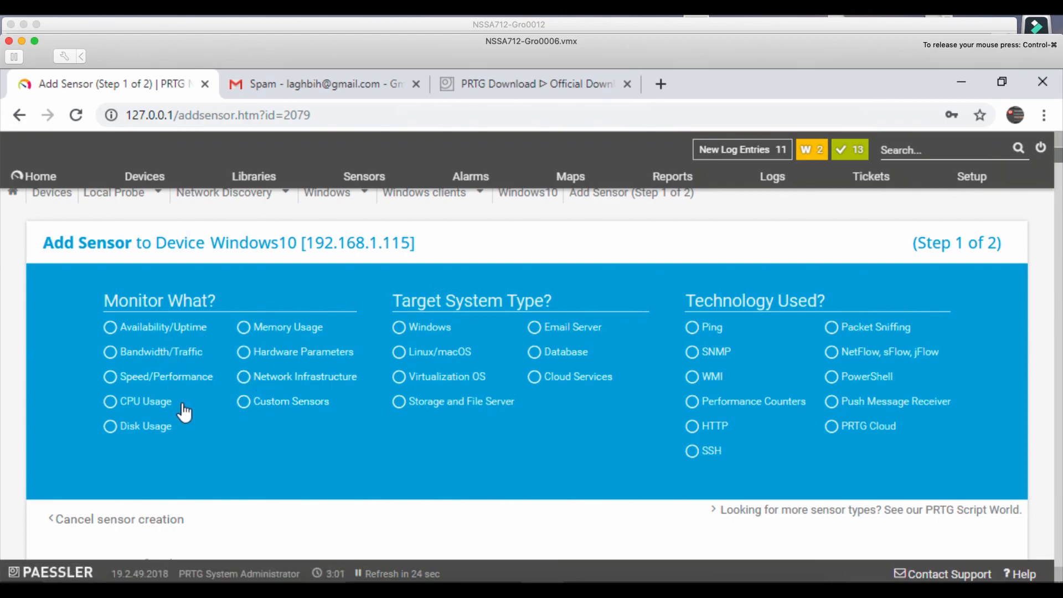
- Filter the sensor types by CPU Usage, Windows and SNMP, and create an SNMP CPU Load sensor with its default settings
left_click(138, 405)
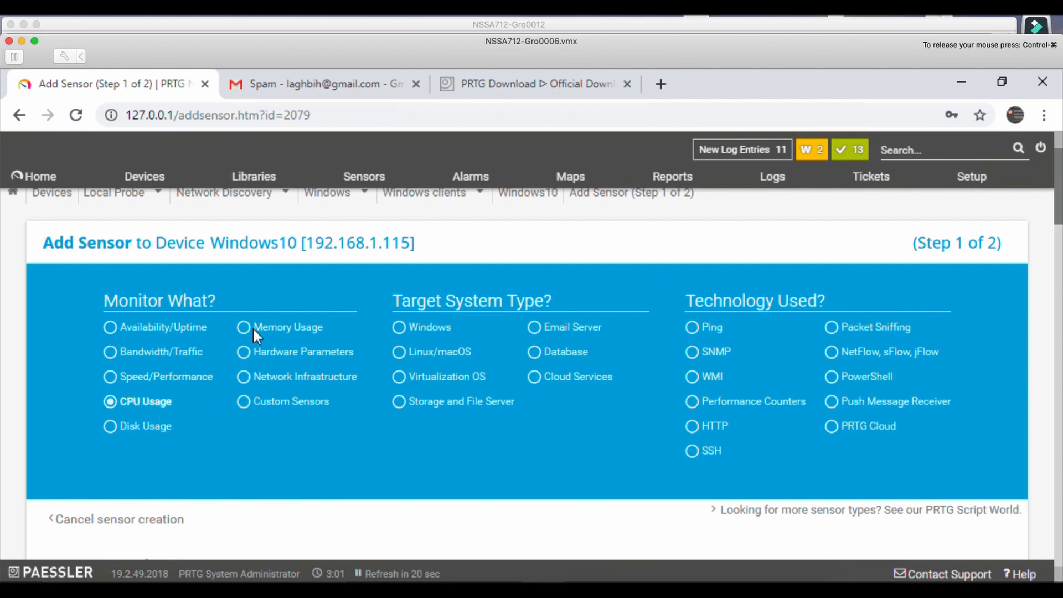
left_click(425, 328)
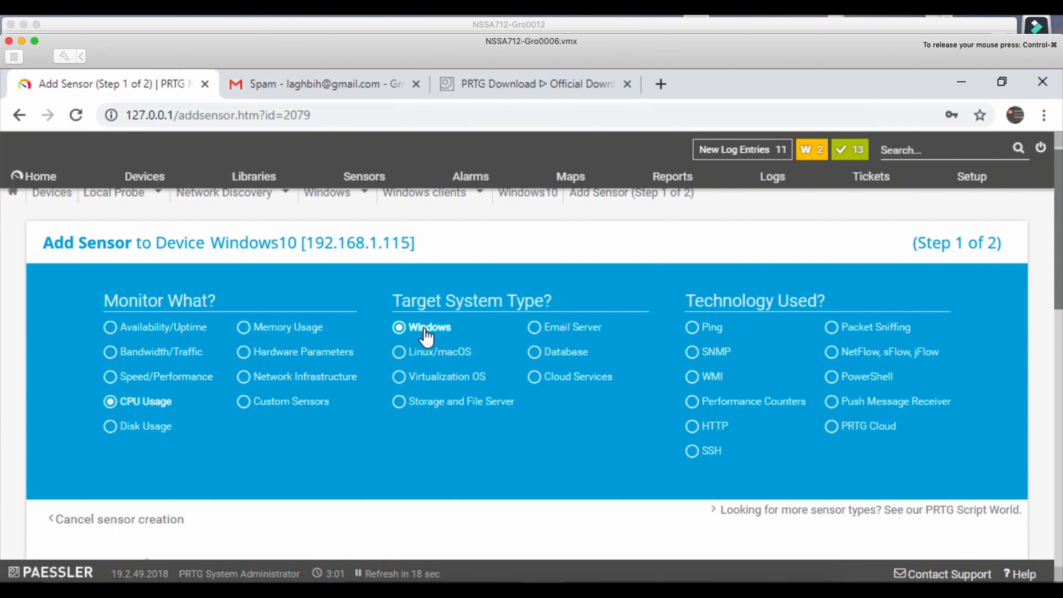
left_click(724, 361)
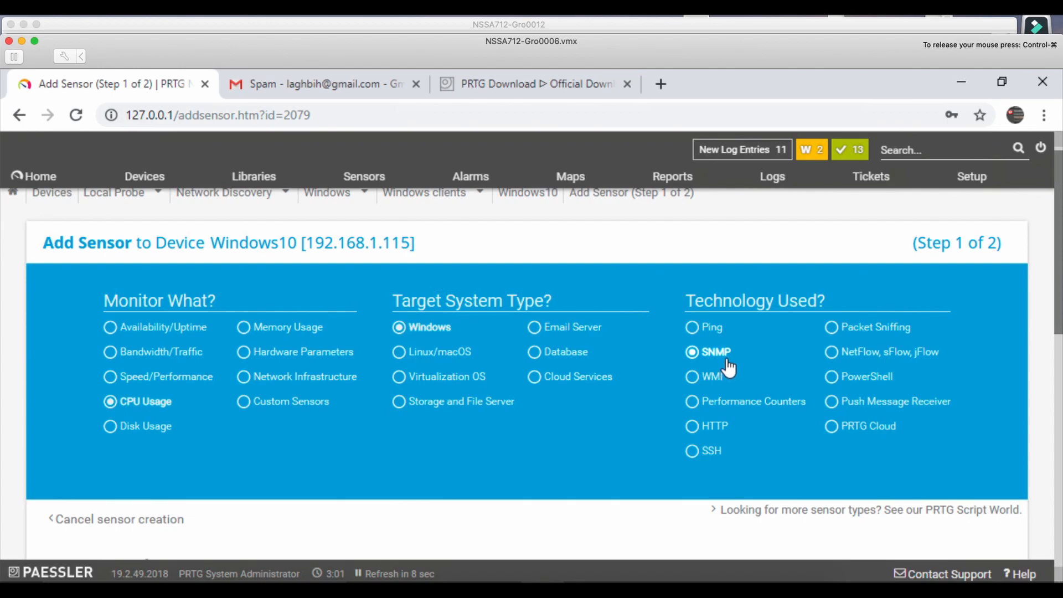
left_click_drag(1058, 295, 1058, 422)
left_click(96, 346)
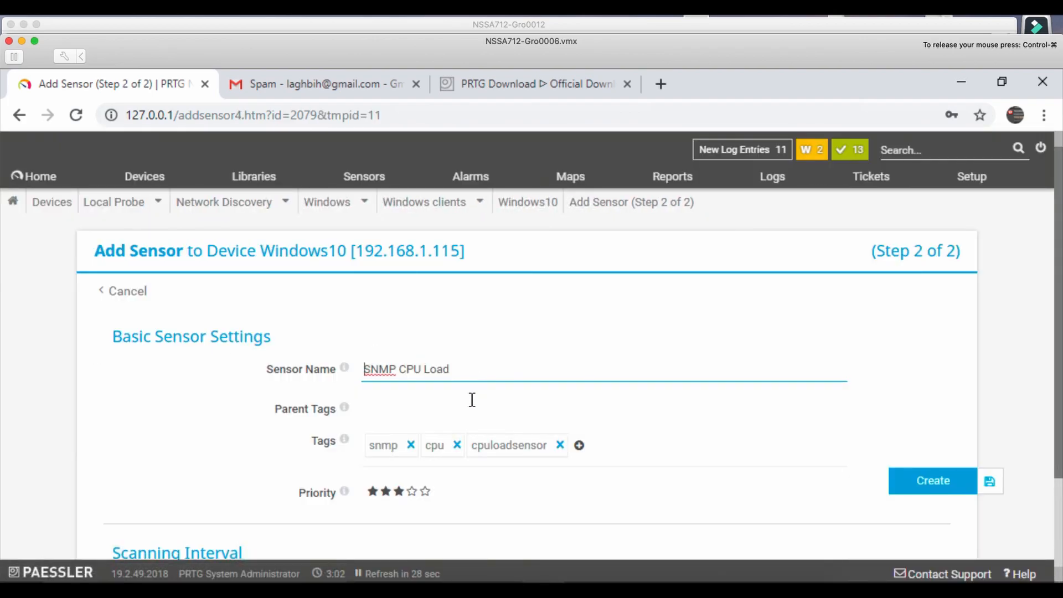
left_click_drag(1059, 332, 1059, 419)
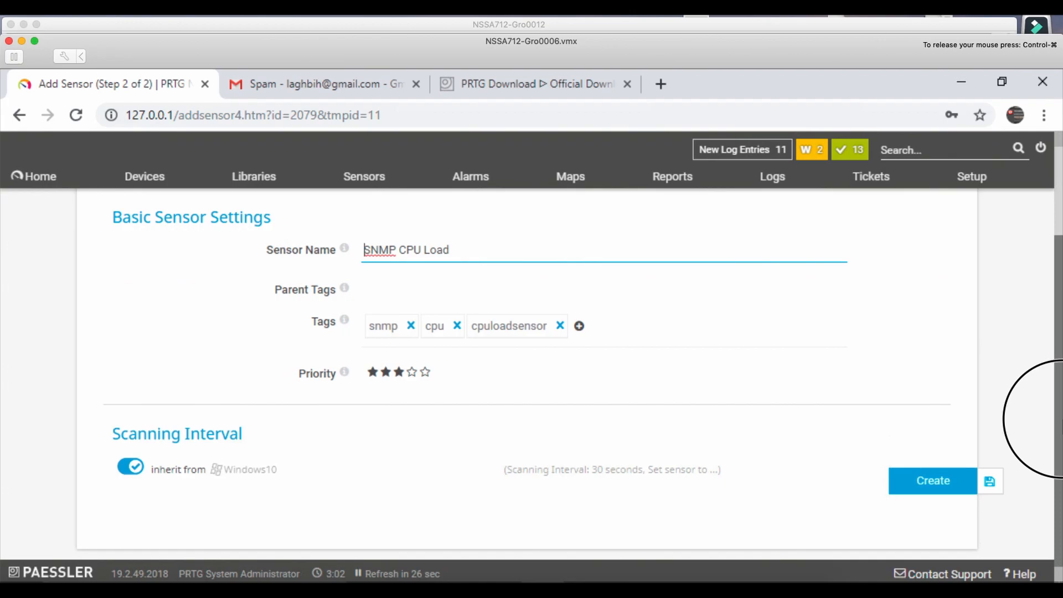
left_click(945, 472)
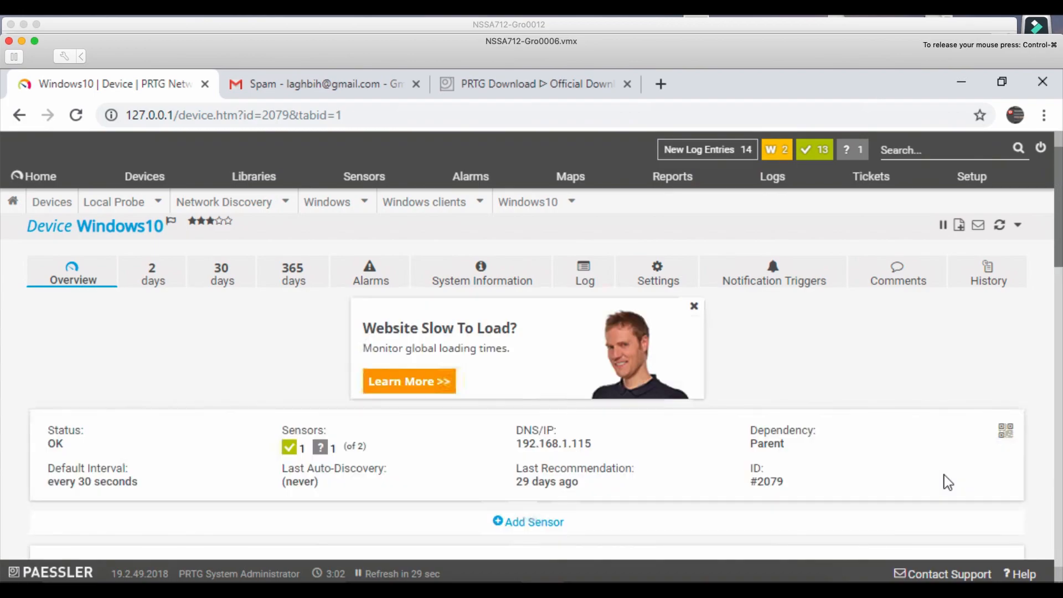
- Examine the Windows10 device's overview and its sensors under Windows clients in the device tree
left_click_drag(1060, 280, 1060, 292)
left_click_drag(1059, 271, 1044, 237)
left_click(1058, 280)
mouse_move(1058, 279)
left_mouse_down()
mouse_move(1059, 363)
mouse_move(1058, 265)
left_mouse_up()
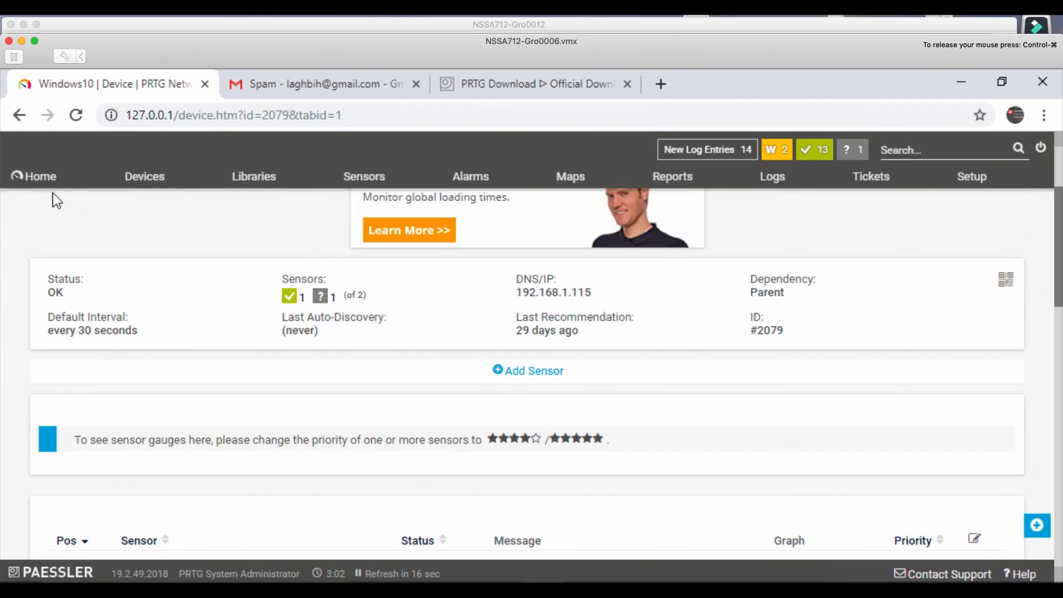
mouse_move(37, 188)
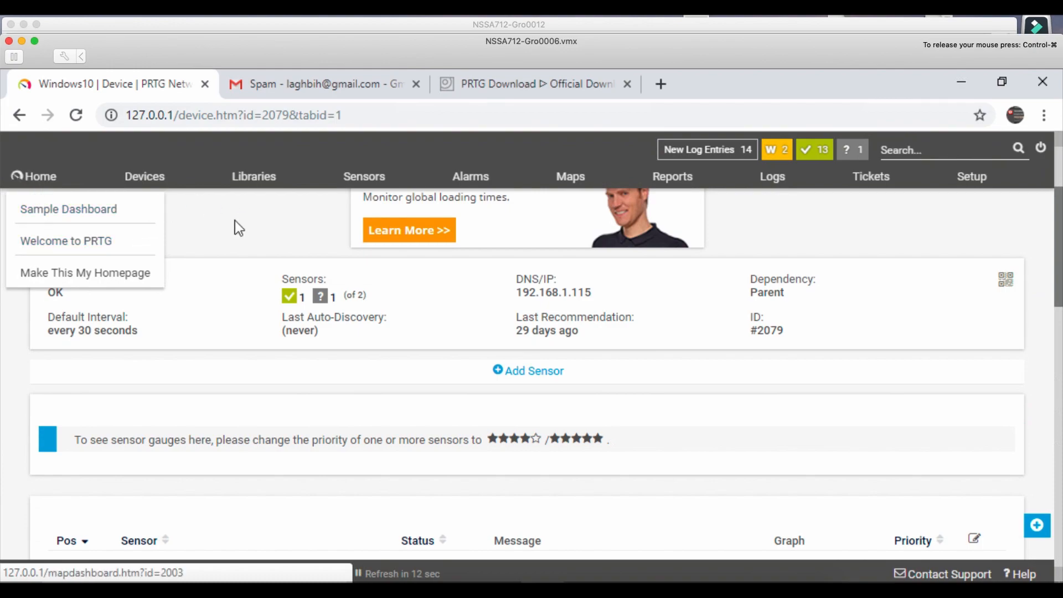
left_click(155, 176)
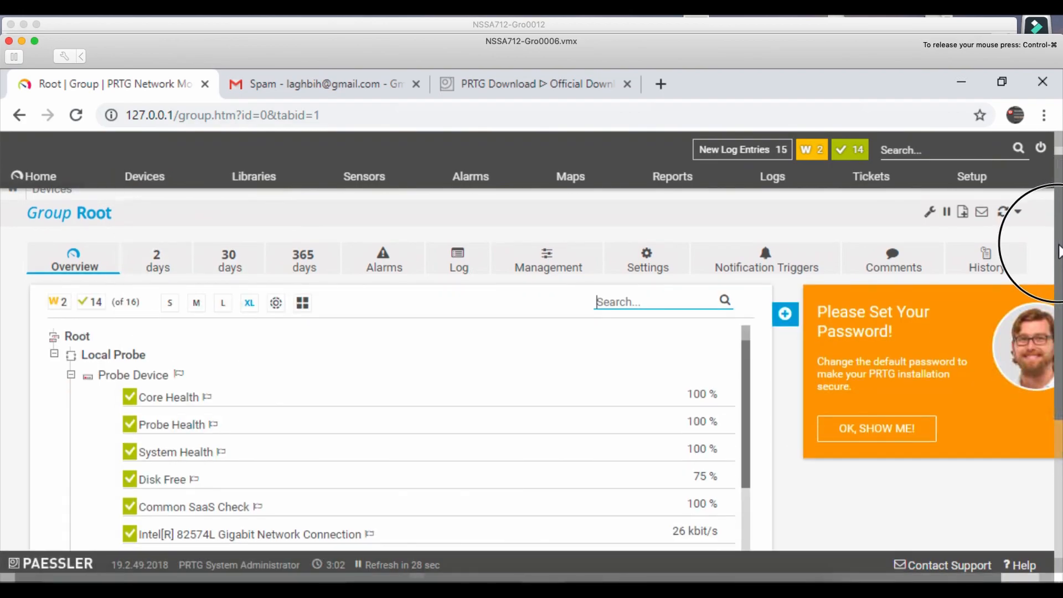
scroll(1045, 239, "down", 2)
scroll(1052, 346, "down", 2)
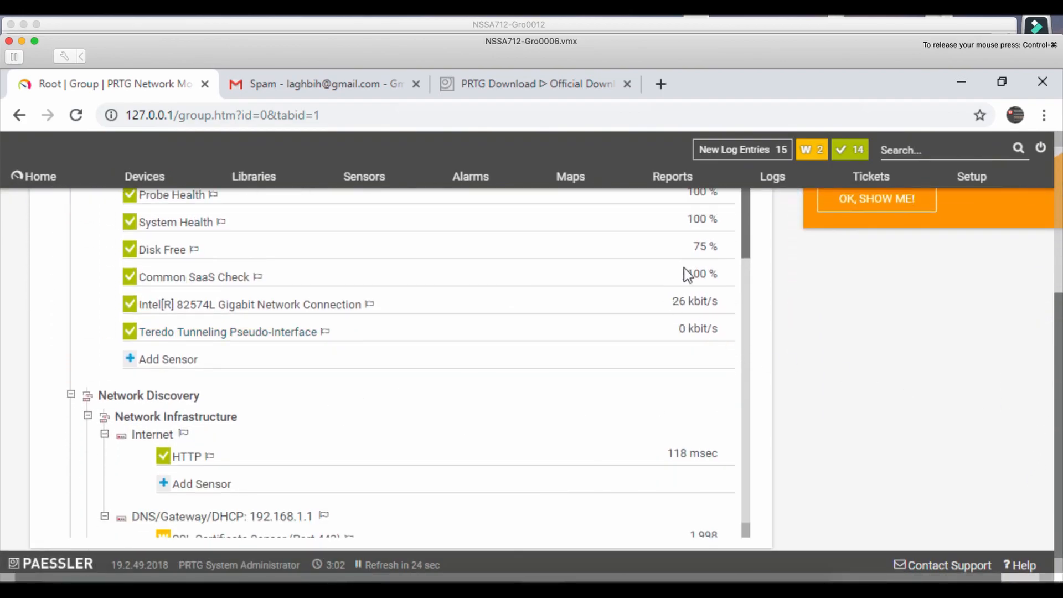
left_click_drag(742, 251, 757, 397)
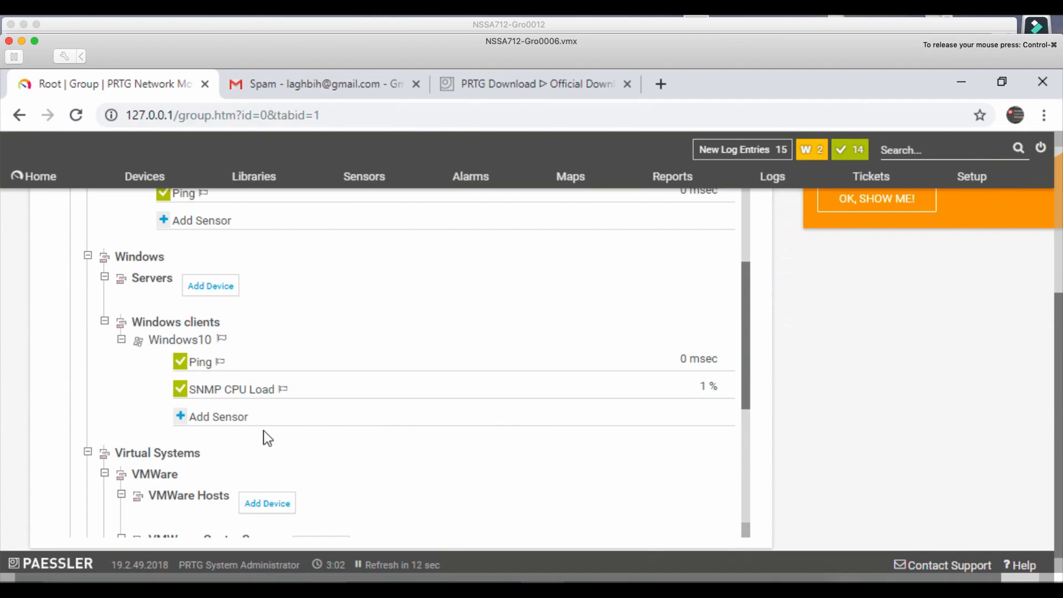
- Add an SNMP Disk Free sensor to the Windows10 device, filtering the sensor types by Disk Usage, Windows and SNMP
left_click(182, 417)
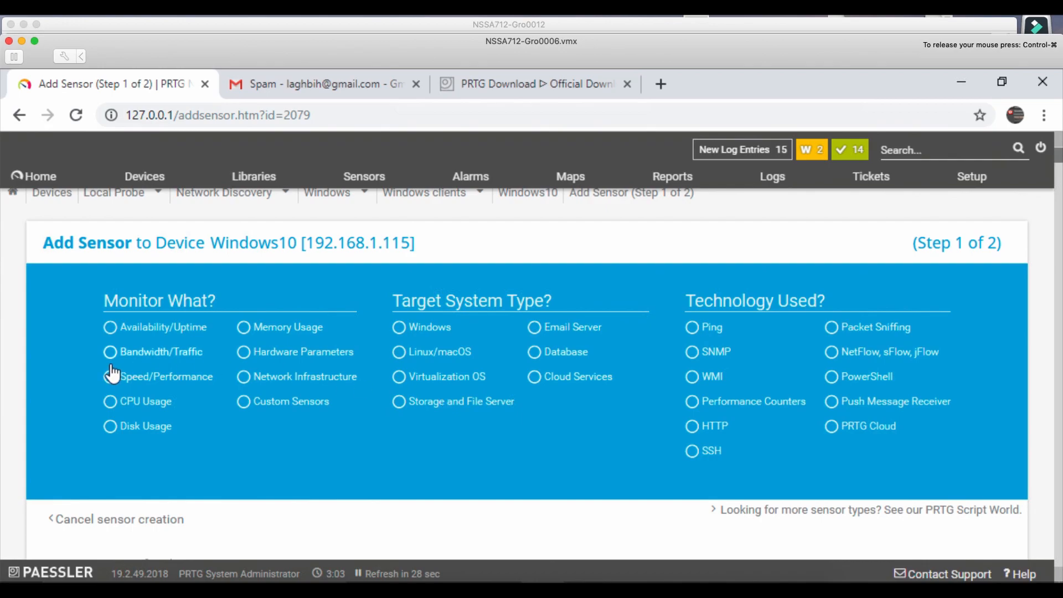
left_click(110, 426)
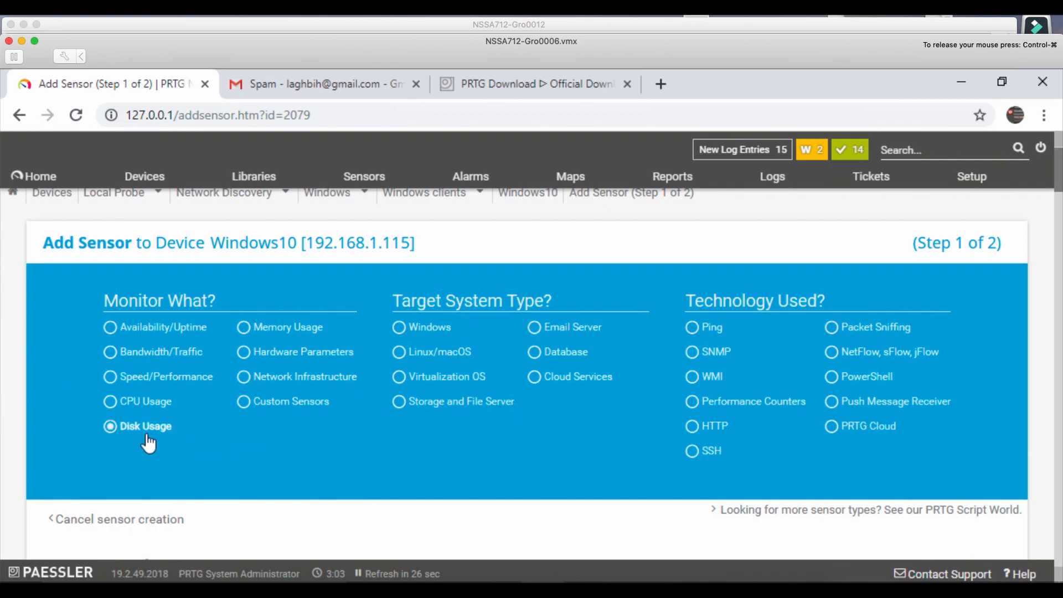
left_click(435, 331)
left_click(710, 348)
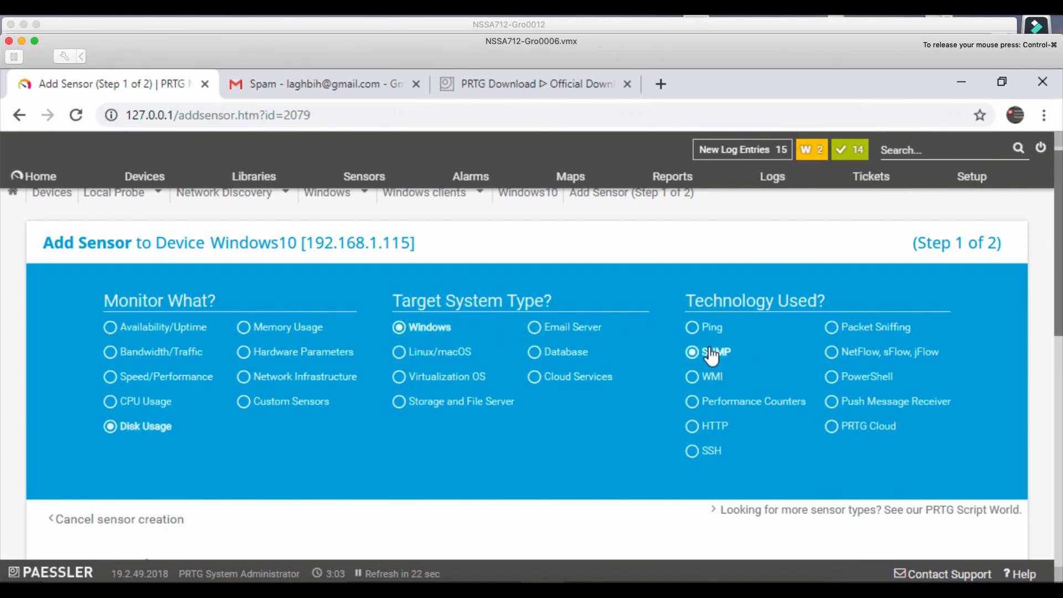
left_click_drag(1059, 284, 1058, 402)
left_click(181, 430)
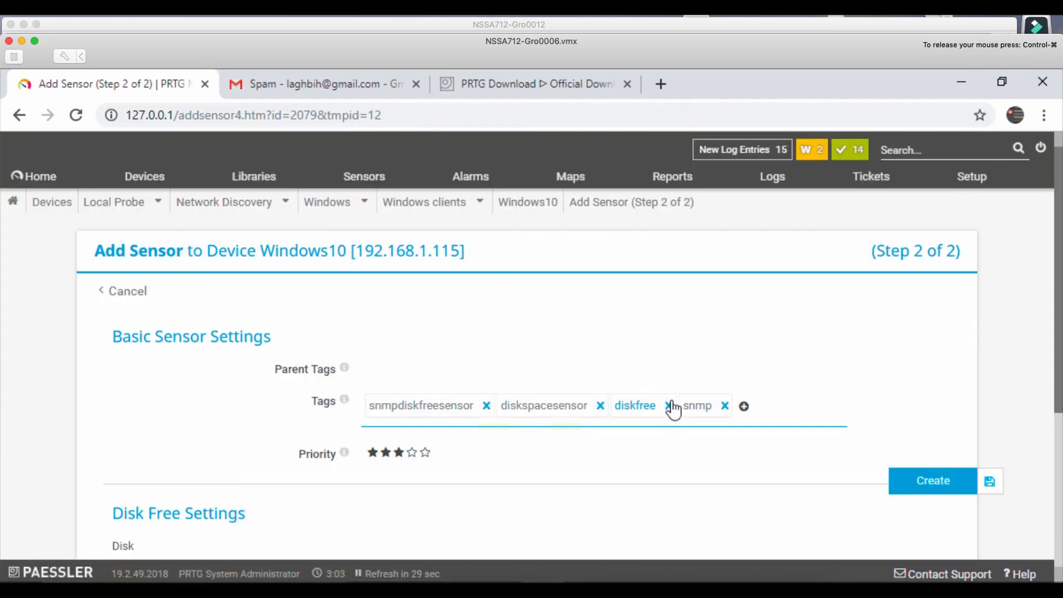
left_click_drag(1059, 311, 1059, 535)
left_click(933, 483)
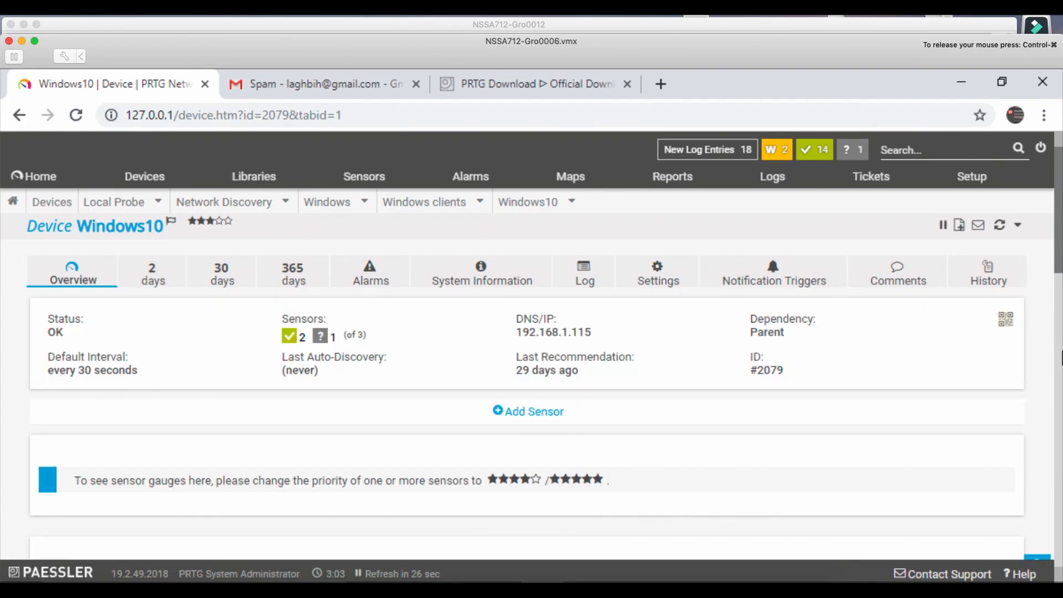
- Open the "Email and push notification to admin" notification template and examine its basic, summarization and email recipient settings
mouse_move(968, 191)
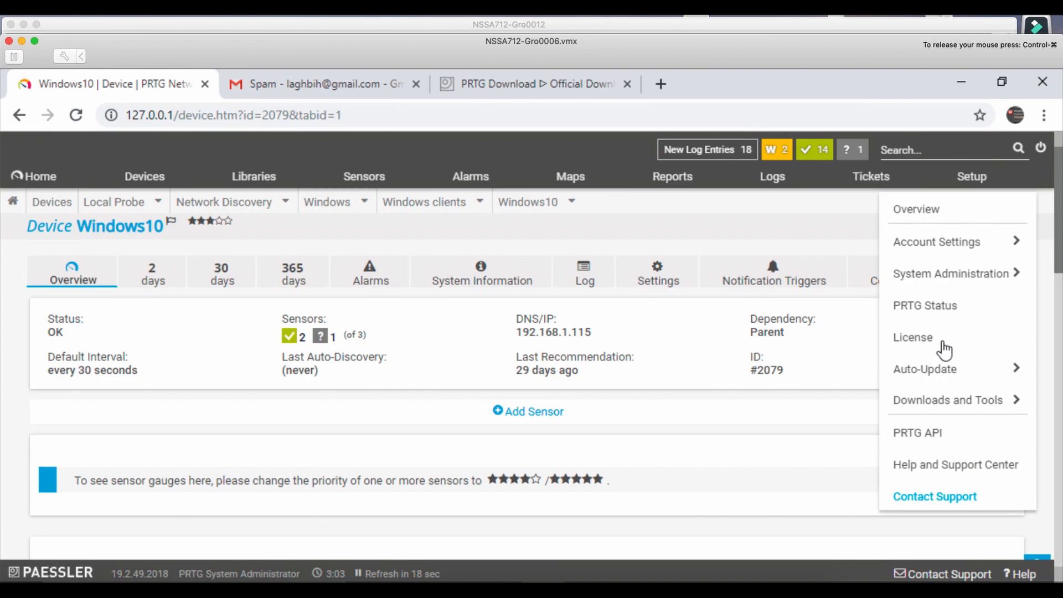
left_click(973, 177)
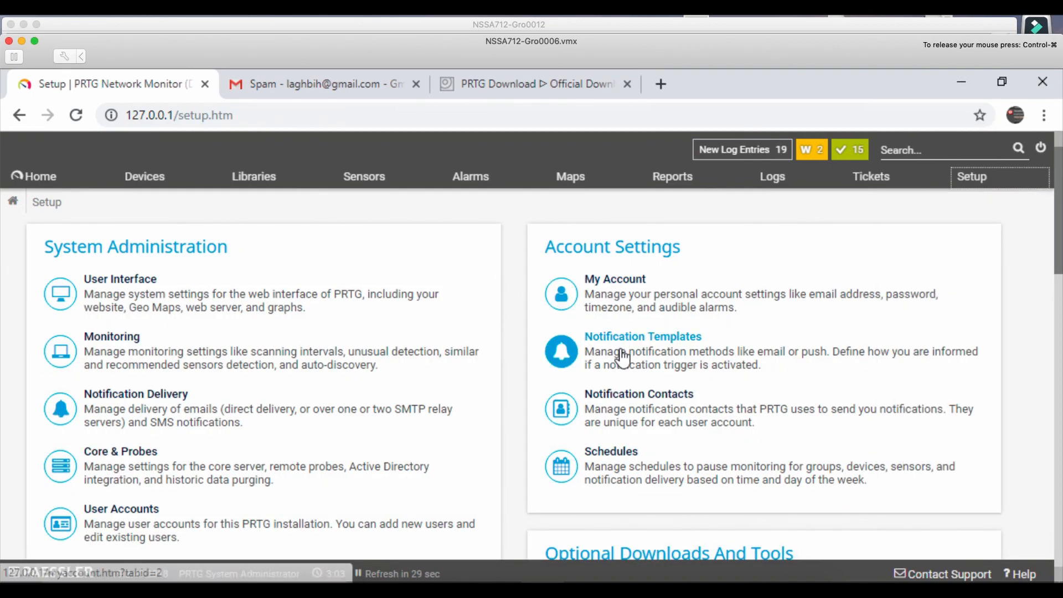
left_click(623, 339)
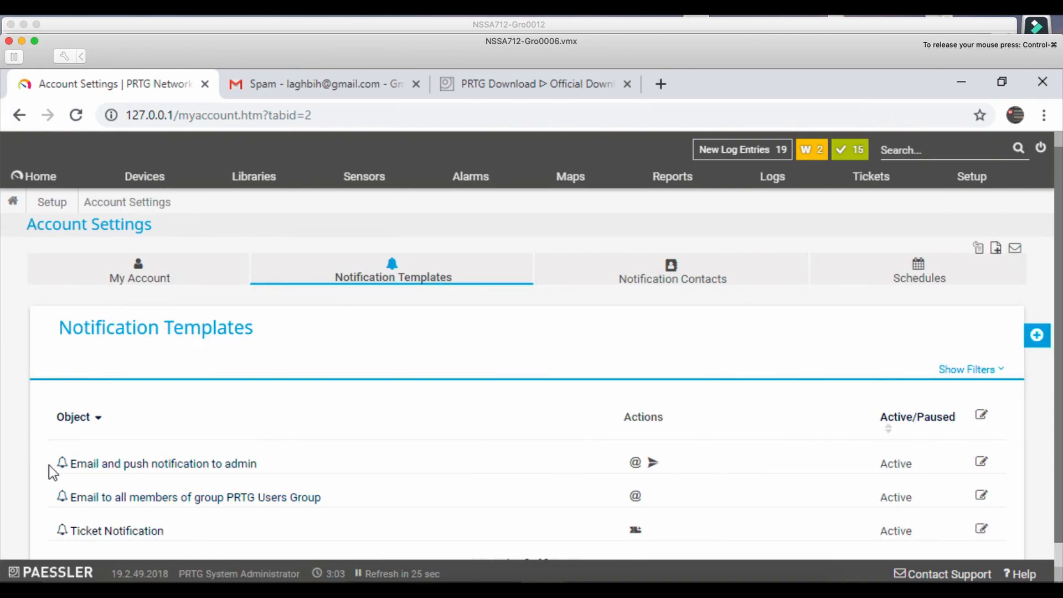
left_click(177, 466)
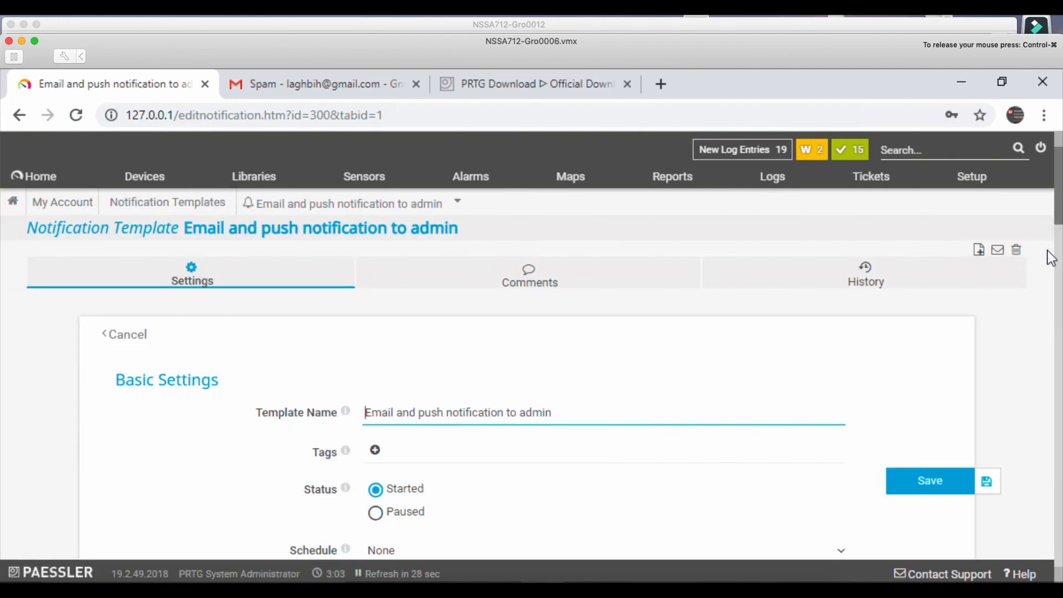
left_click_drag(1057, 216, 1059, 233)
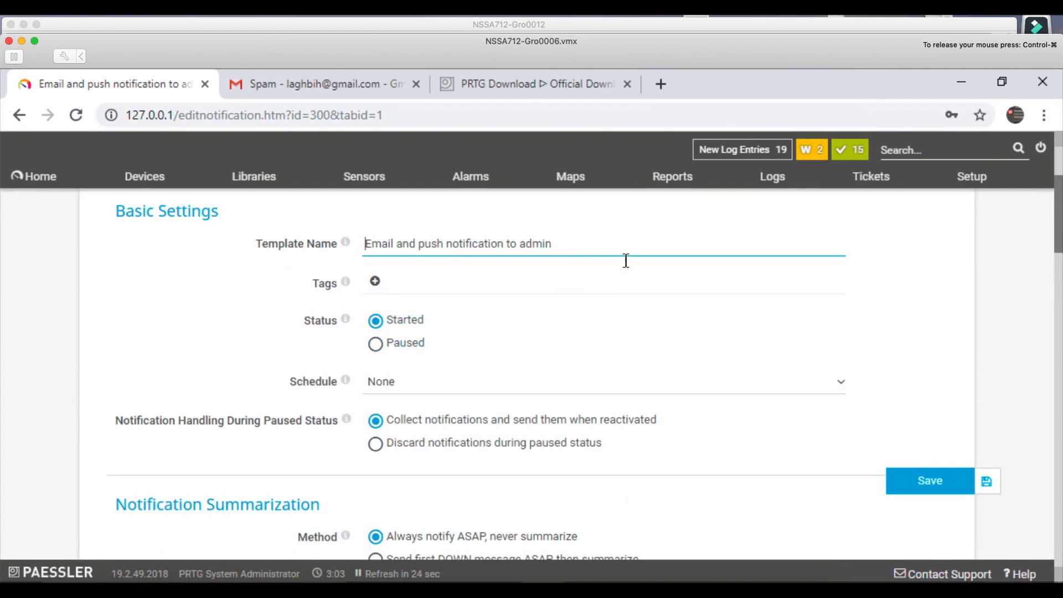
left_click_drag(1058, 246, 1057, 280)
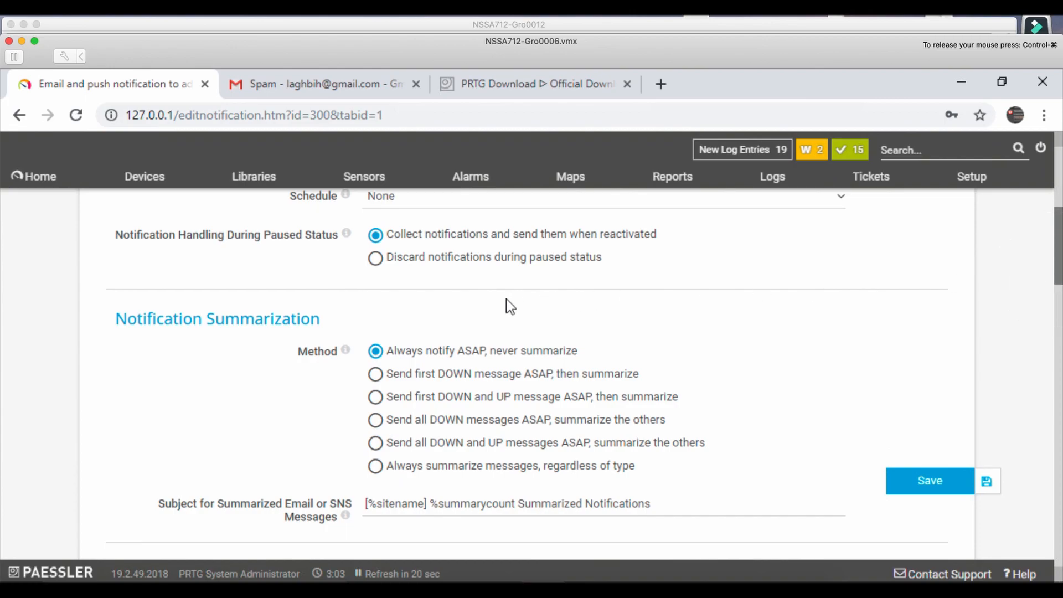
left_click(1059, 283)
left_click_drag(1059, 282, 1059, 387)
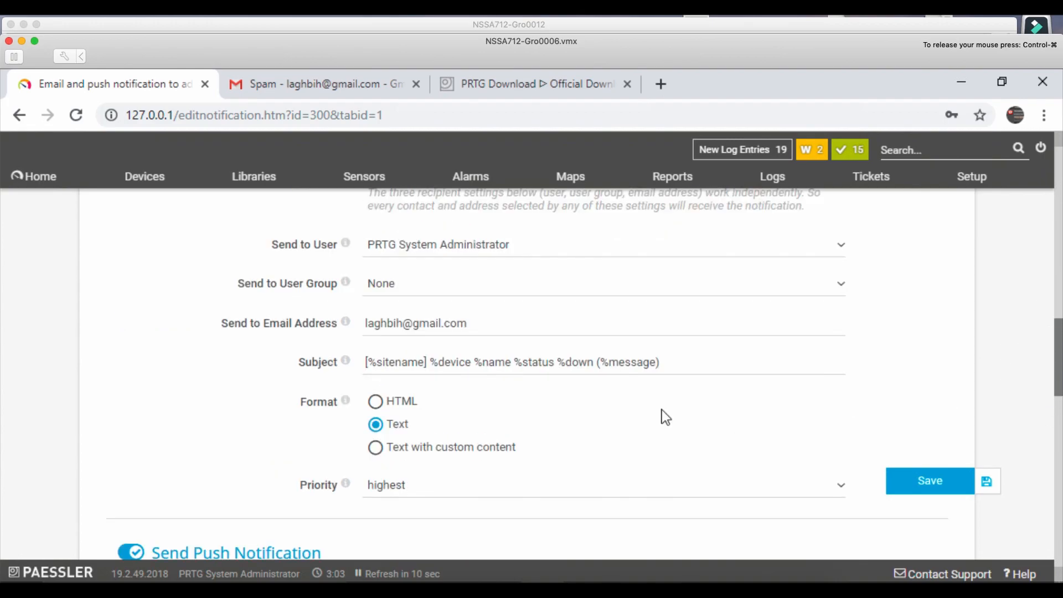
mouse_move(1060, 385)
left_mouse_down()
mouse_move(1060, 576)
mouse_move(1048, 388)
left_mouse_up()
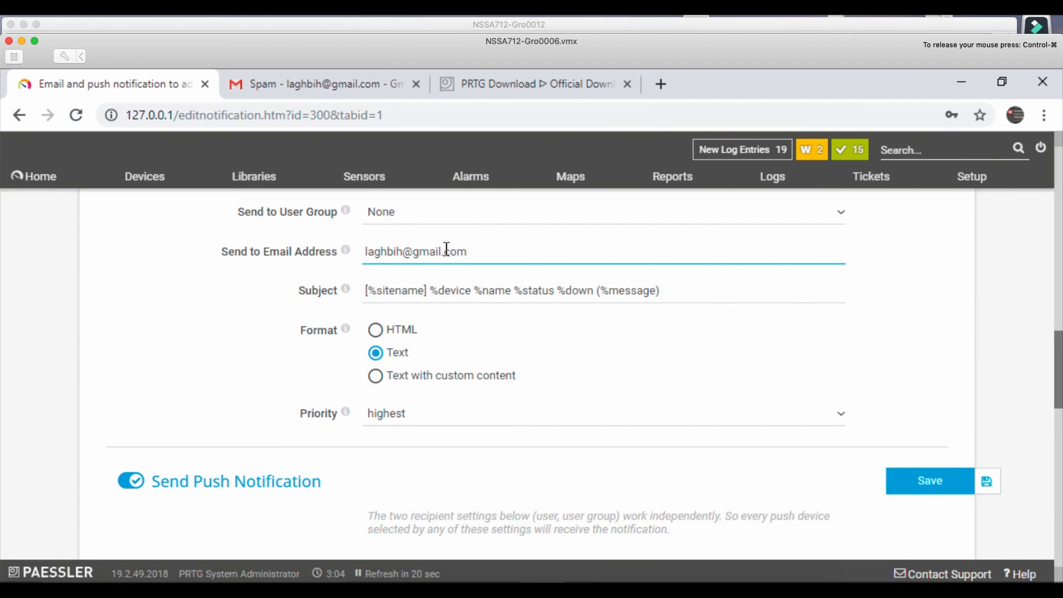
left_click_drag(1058, 360, 1057, 230)
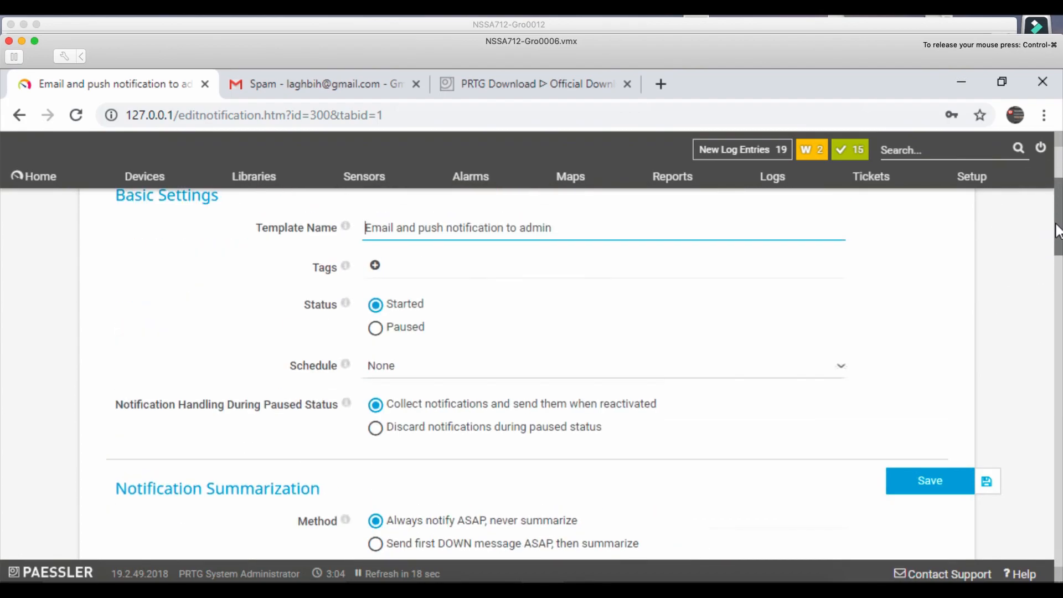
- Open the account's notification contacts and check the recipient of the primary email address entry
left_click(980, 180)
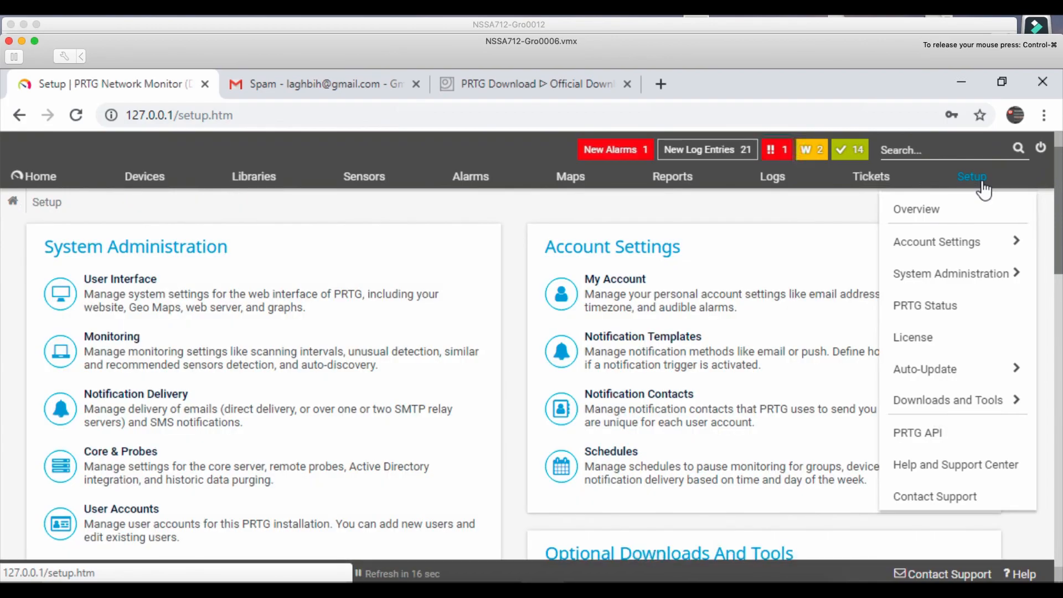
left_click(634, 406)
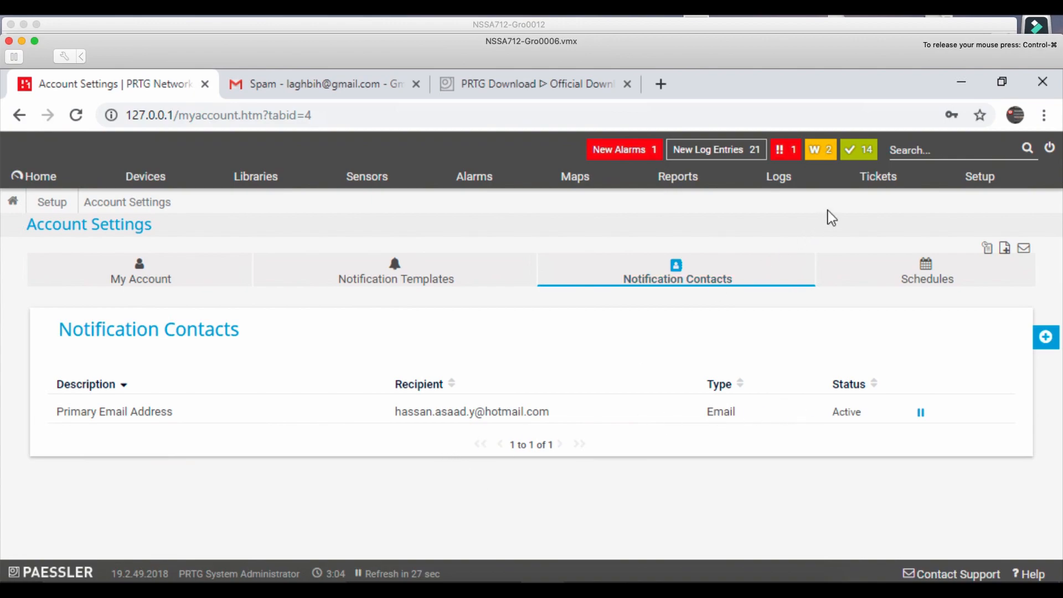
mouse_move(856, 189)
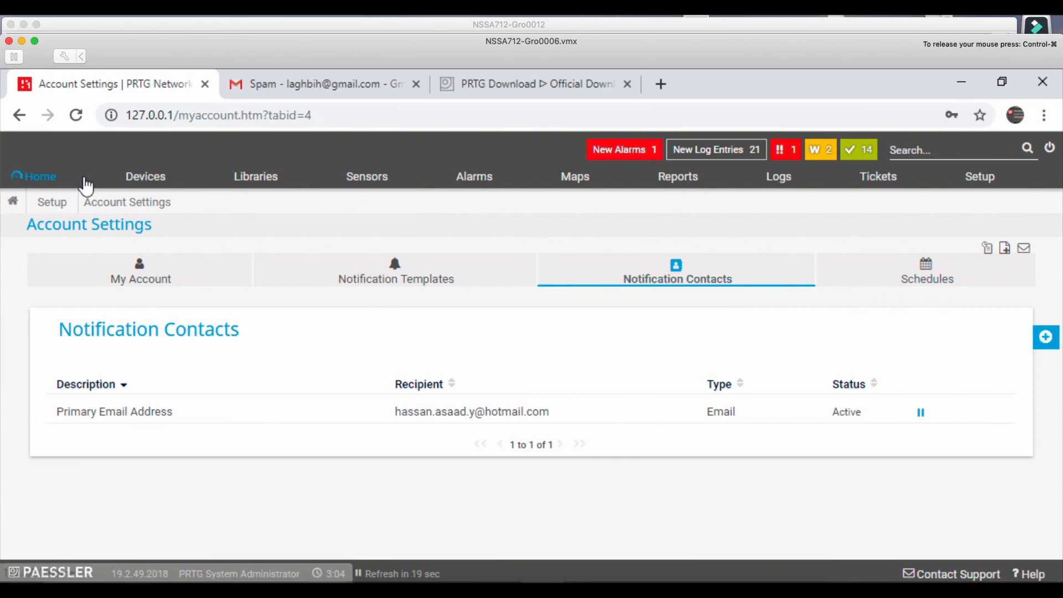
- Return to the Root group's device tree and look over the sensors from Probe Device down to Network Infrastructure
left_click(137, 177)
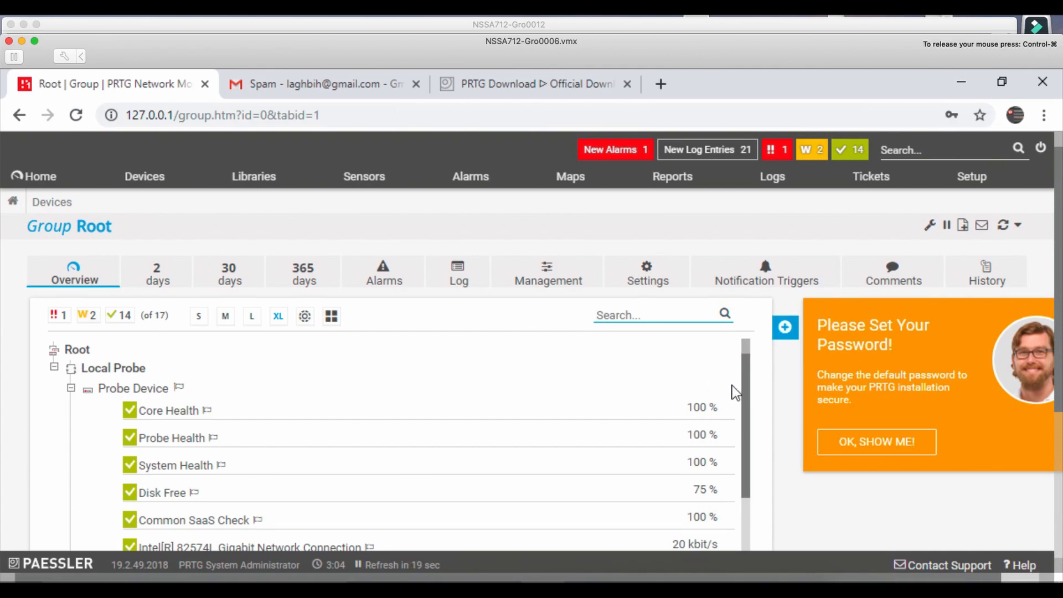
left_click_drag(746, 387, 753, 480)
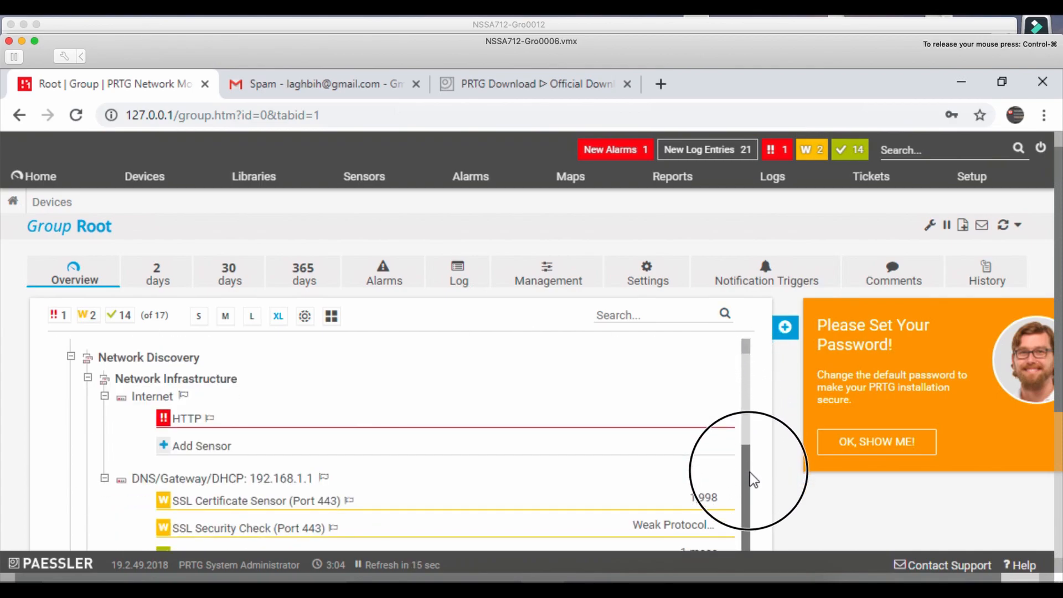
left_click_drag(750, 478, 750, 366)
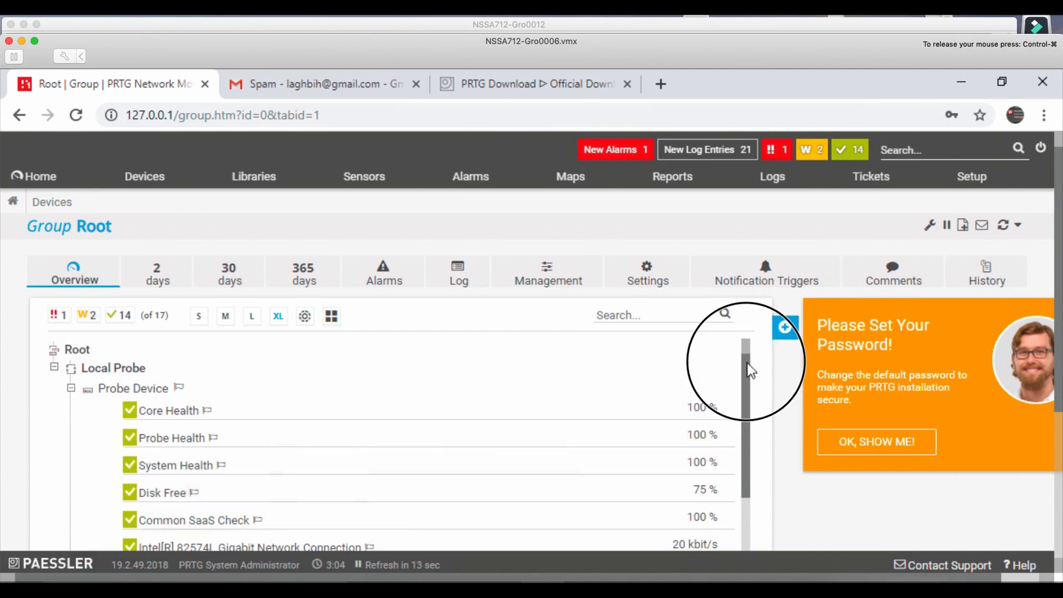
- Open the Root group's notification triggers and look over the existing rules and the trigger types that can be added
right_click(82, 349)
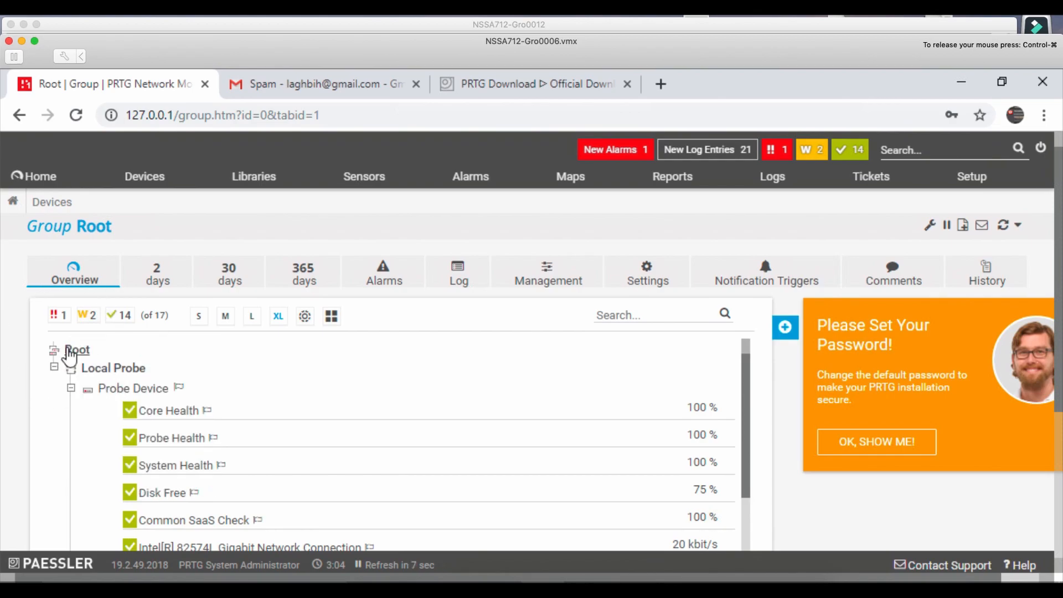
left_click(68, 350)
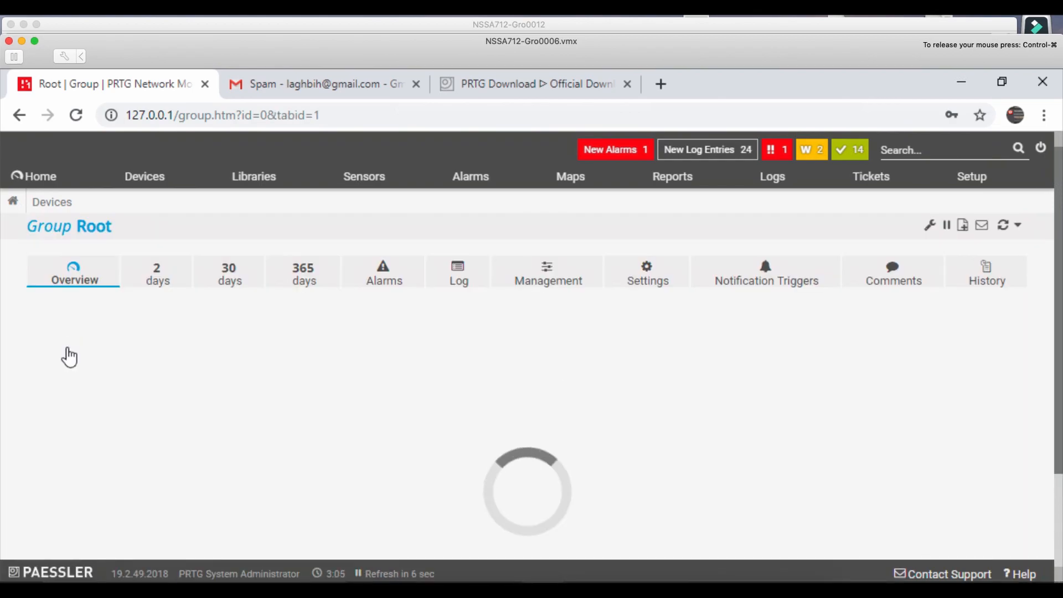
left_click(766, 279)
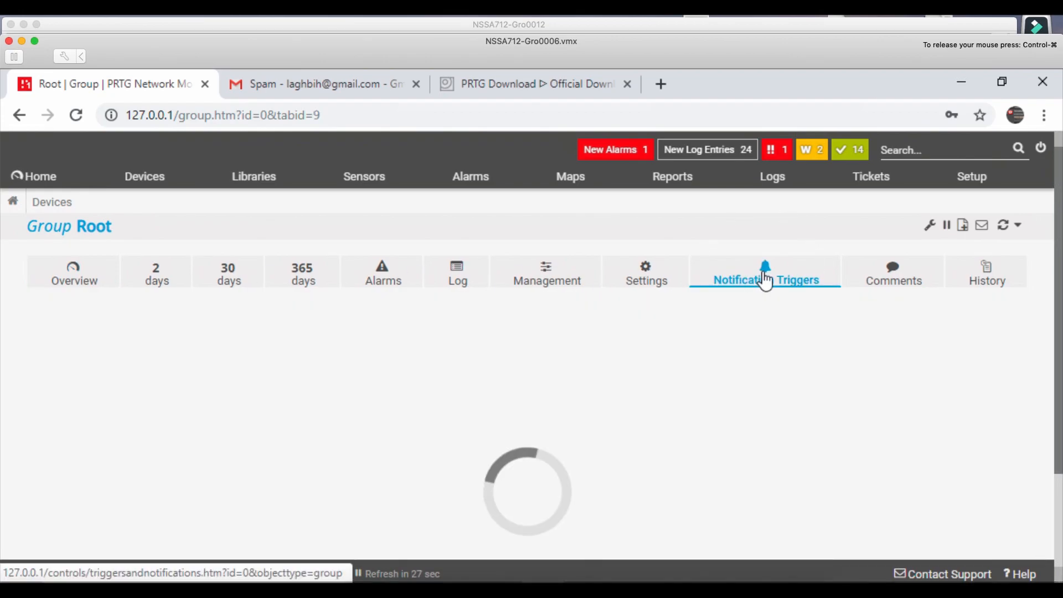
left_click(1058, 289)
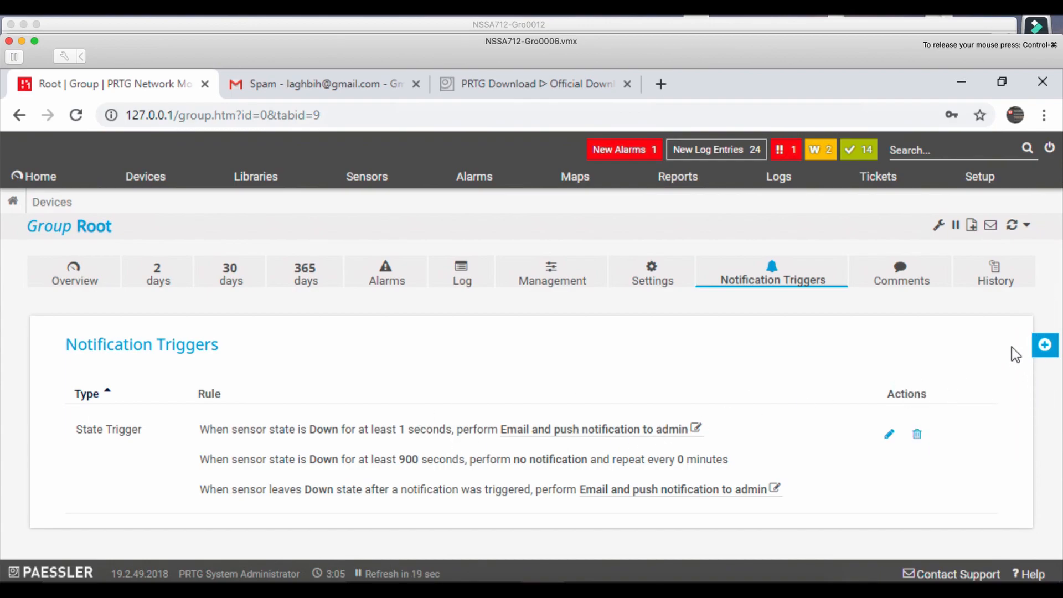
mouse_move(1045, 344)
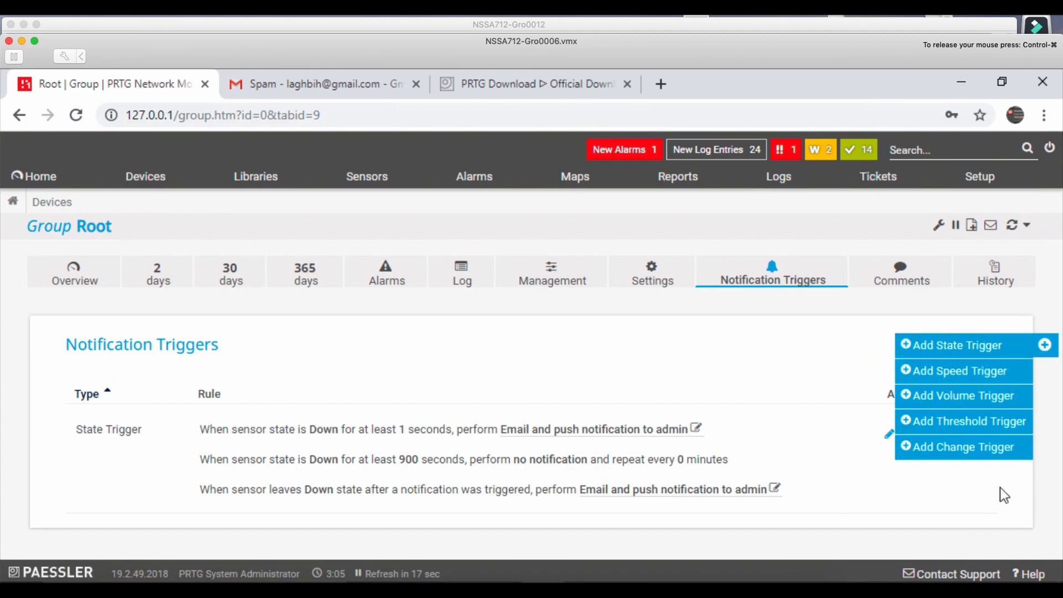
- Open the Root group's state trigger for editing, check the delay of its first Down rule, and save the trigger
left_click(889, 435)
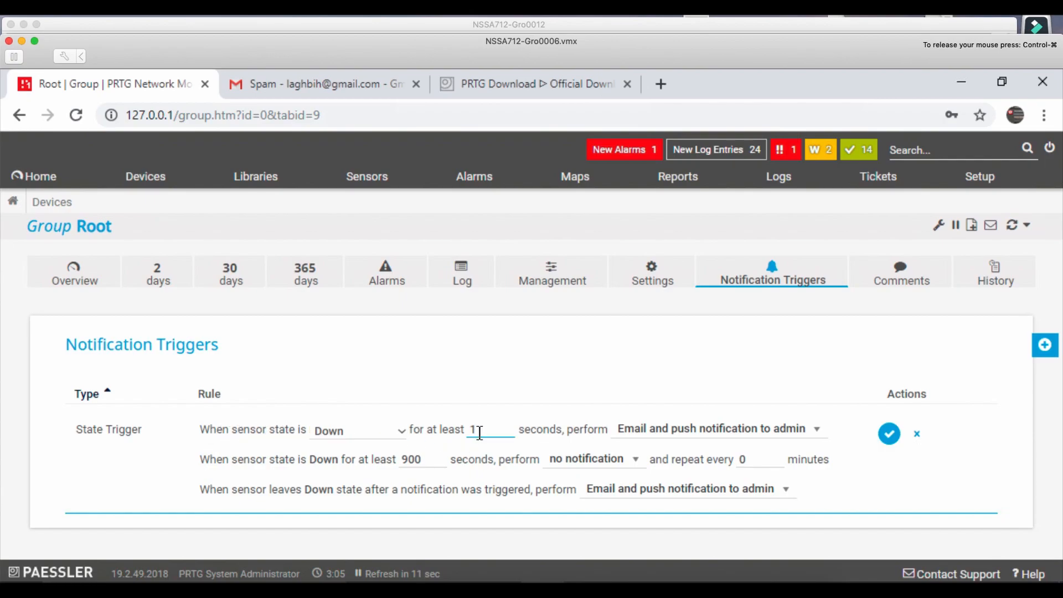
left_click_drag(486, 432, 454, 430)
left_click(604, 385)
left_click(888, 433)
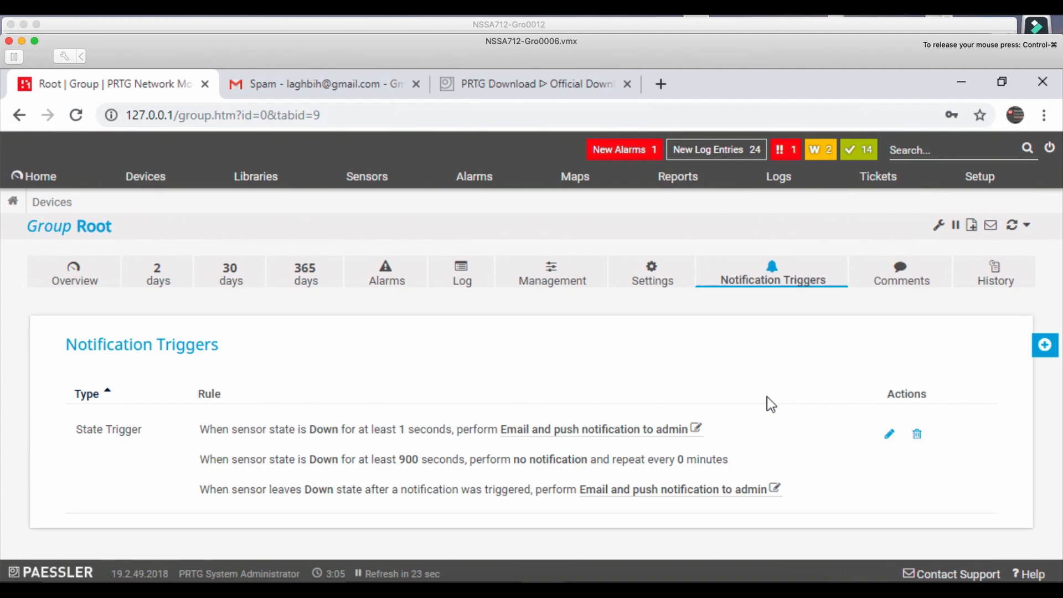
- Switch to the NSSA712-Gro0012 virtual machine and shut down its Windows 10 system
left_click(281, 88)
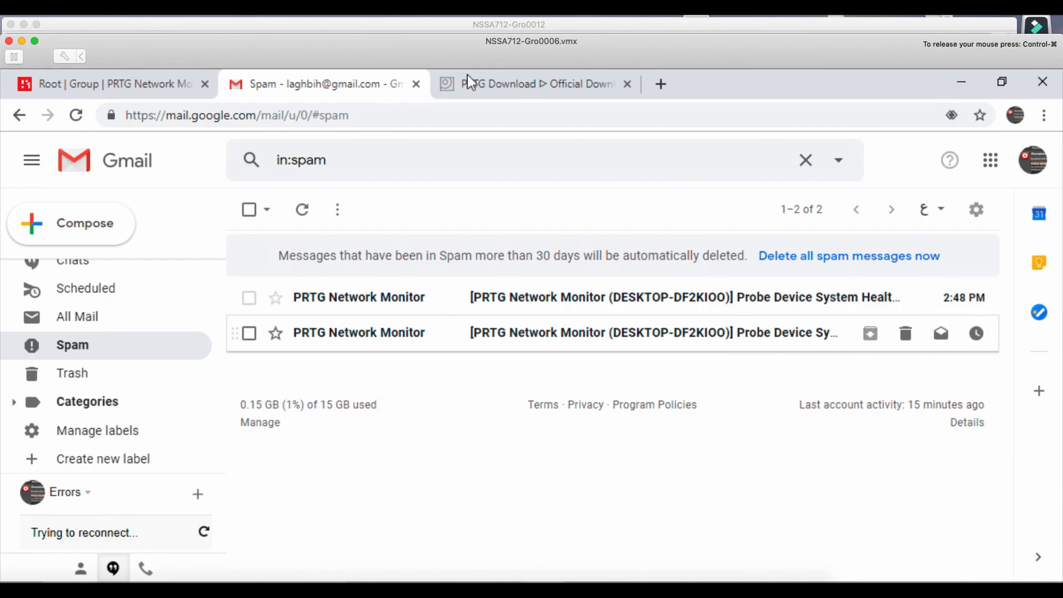
left_click(482, 84)
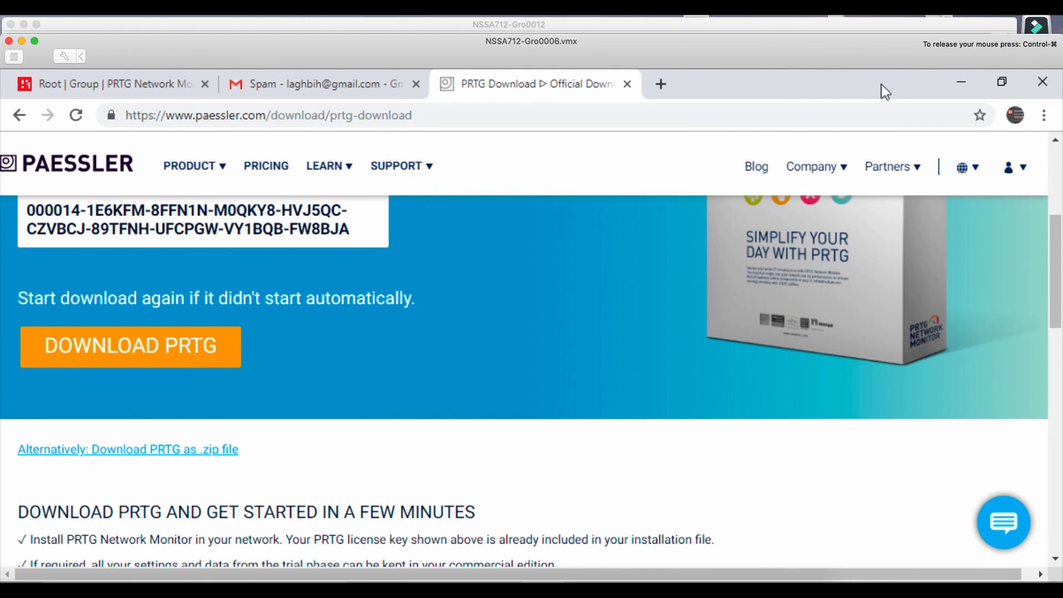
left_click_drag(842, 57, 865, 174)
left_click(443, 128)
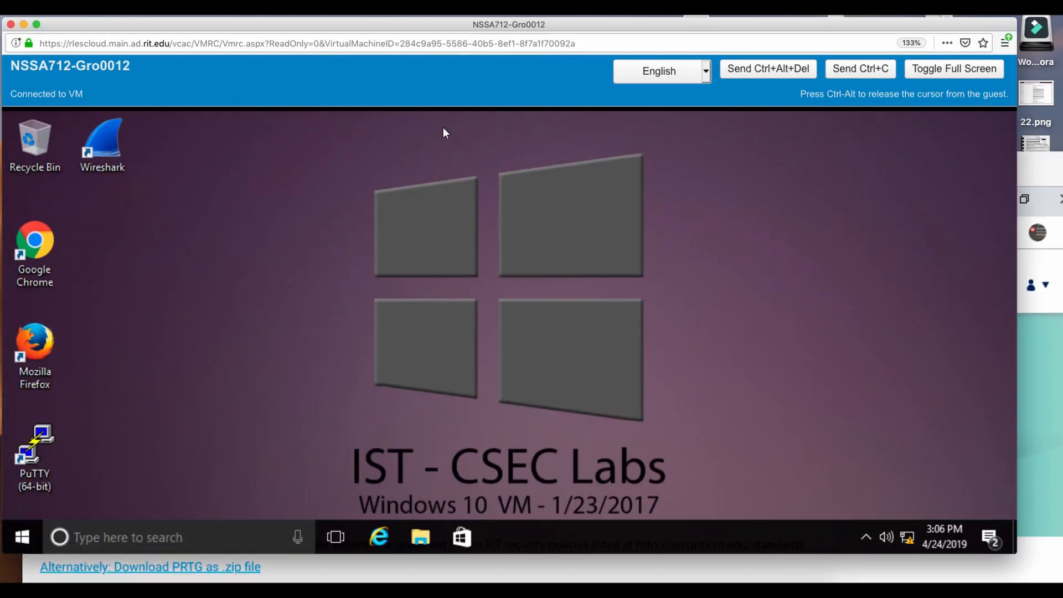
left_click(25, 521)
left_click(18, 500)
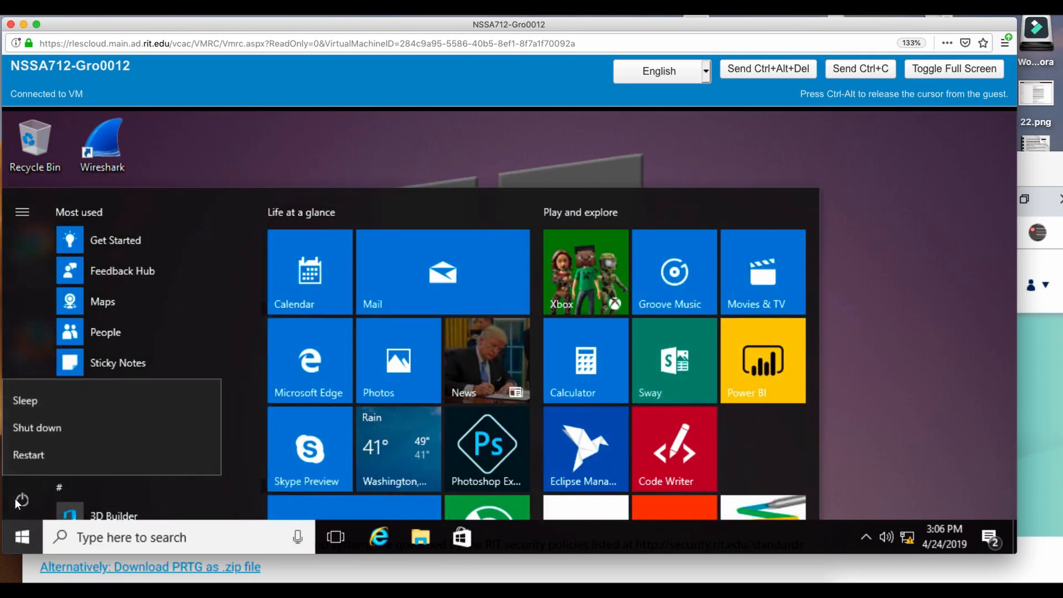
left_click(57, 427)
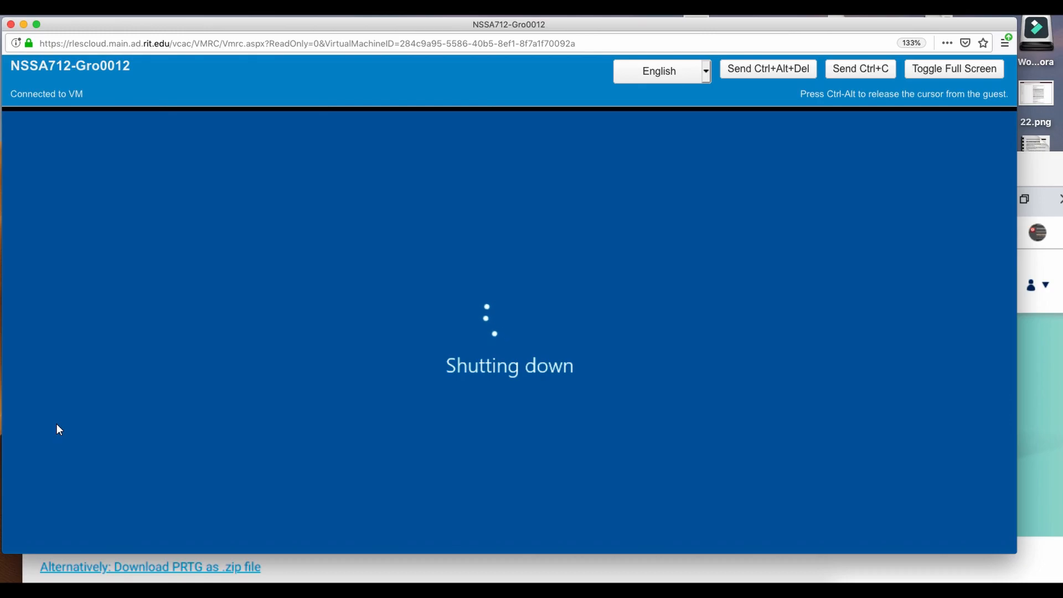
- Return to PRTG in the NSSA712-Gro0006 virtual machine and list the sensors with status Down from the welcome page
left_click(1035, 406)
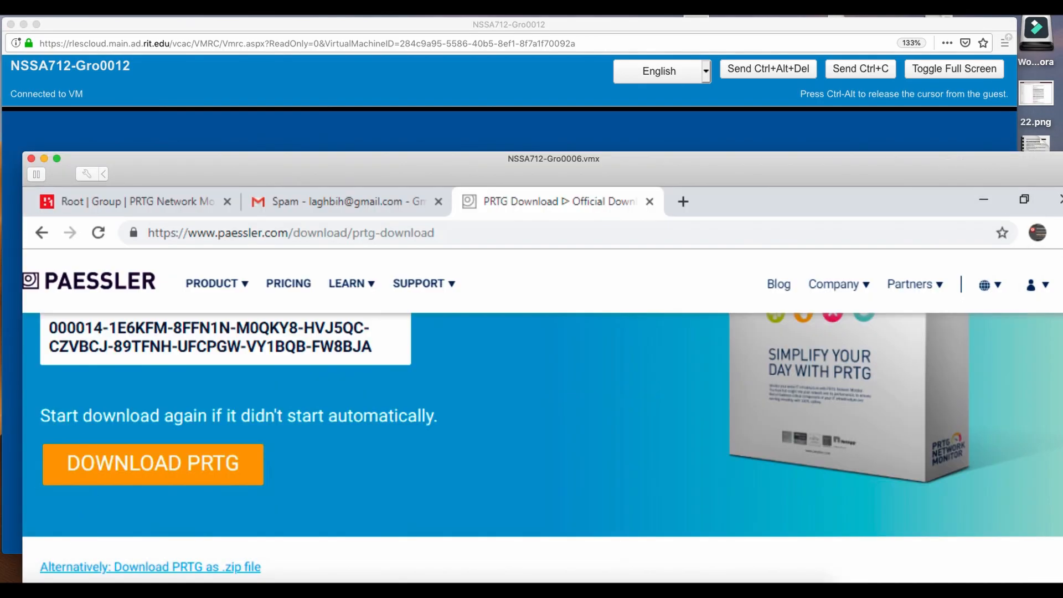
left_click_drag(289, 172, 281, 34)
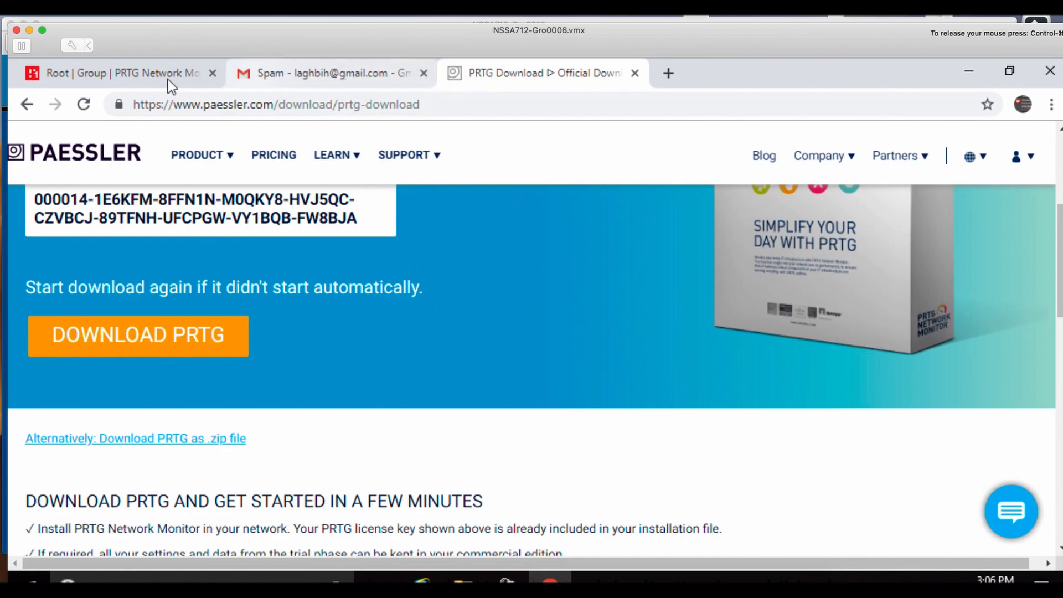
left_click(140, 77)
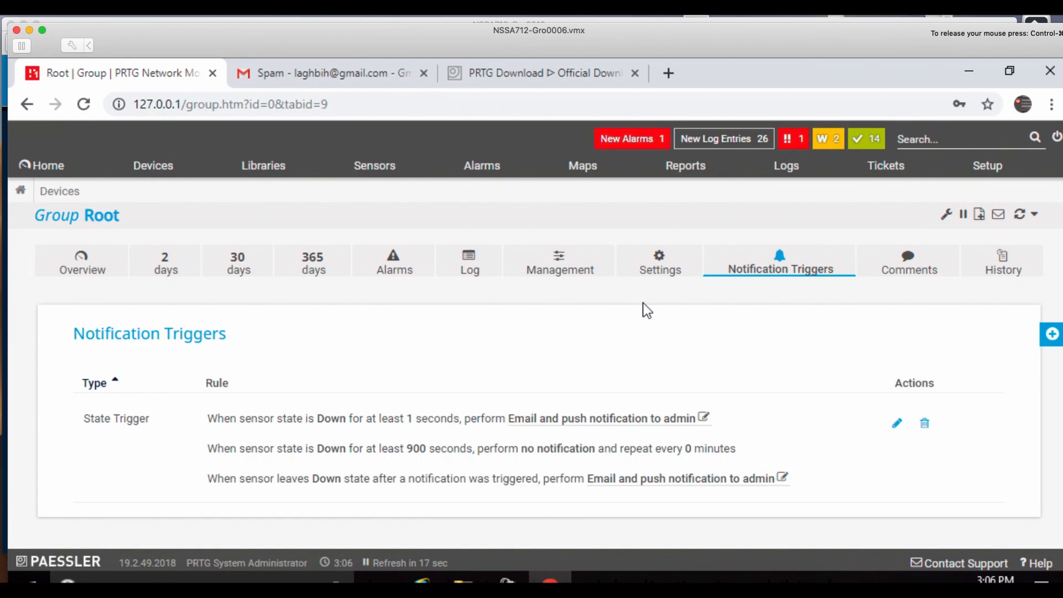
left_click(44, 164)
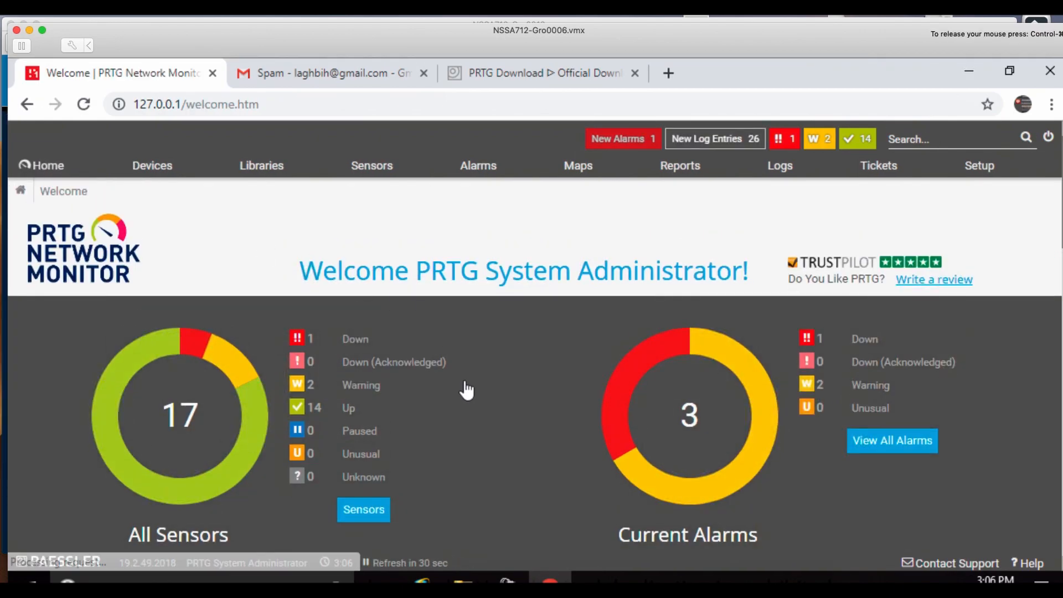
left_click(349, 339)
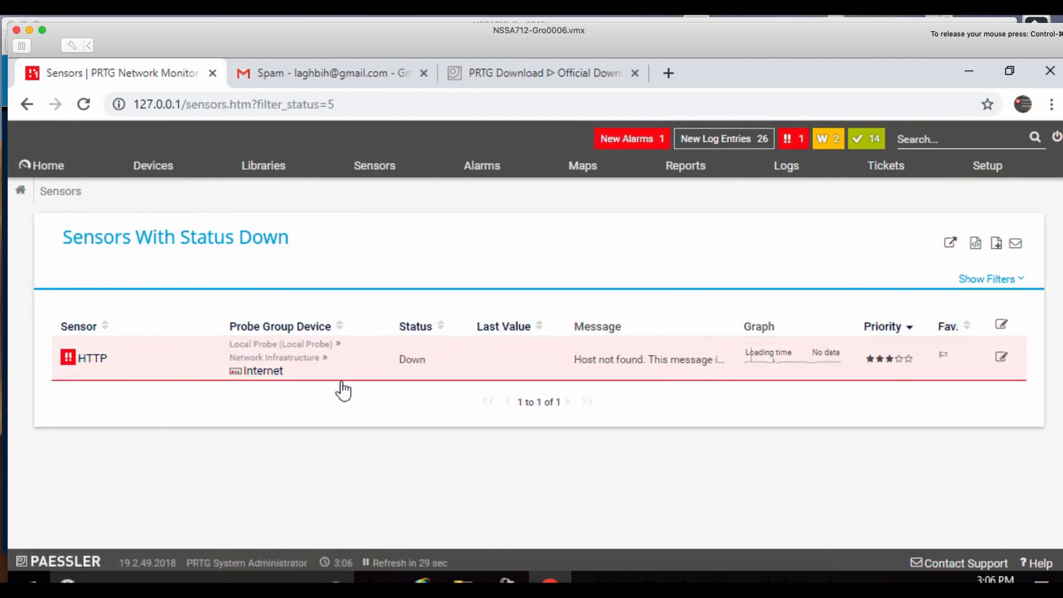
- View the Sample Dashboard, then return to the PRTG welcome page to check the sensor and alarm overview
mouse_move(51, 172)
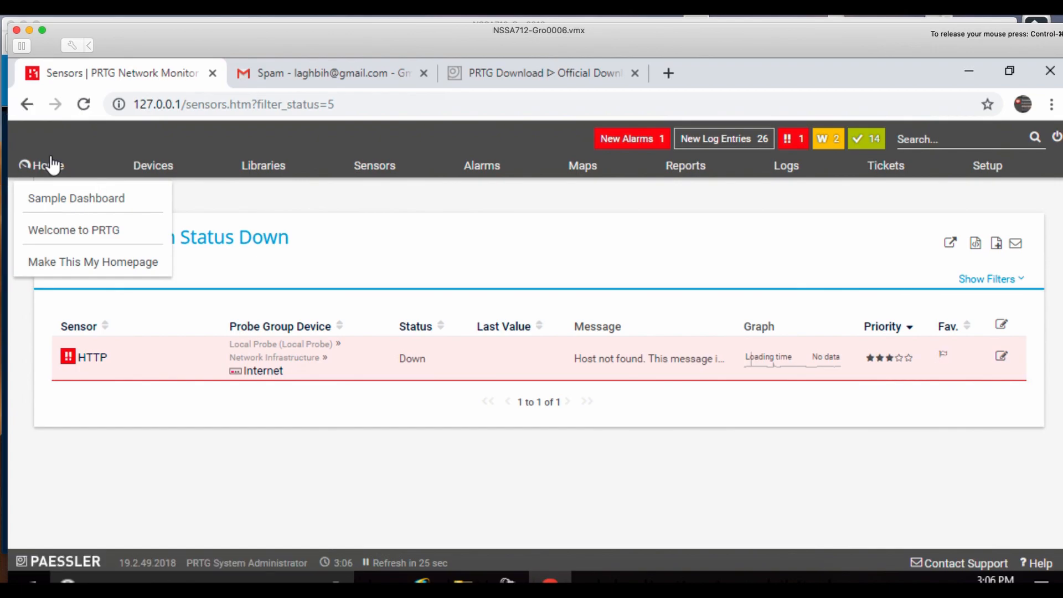
left_click(55, 200)
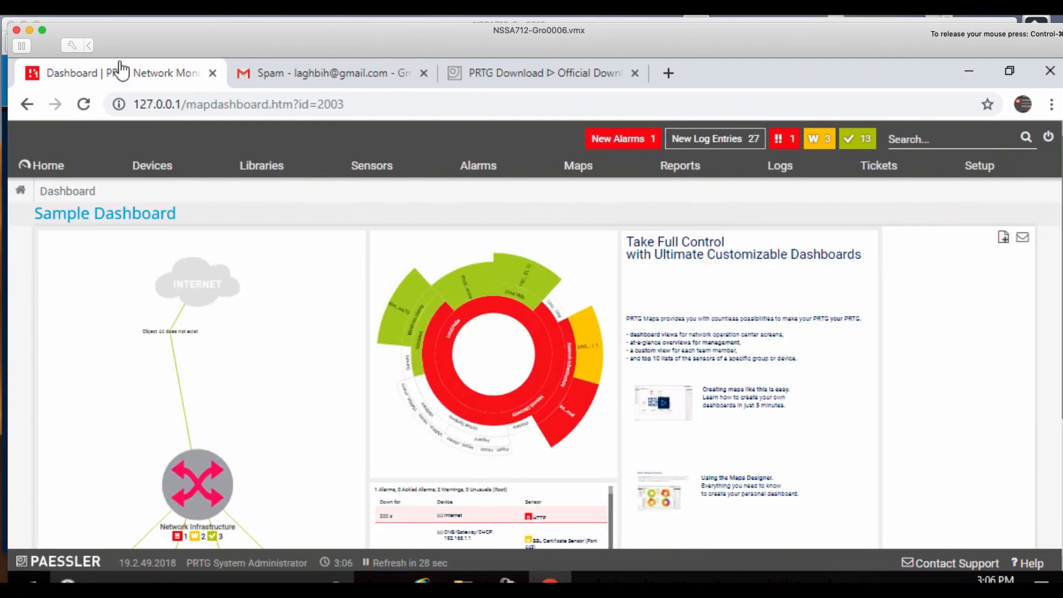
left_click(52, 166)
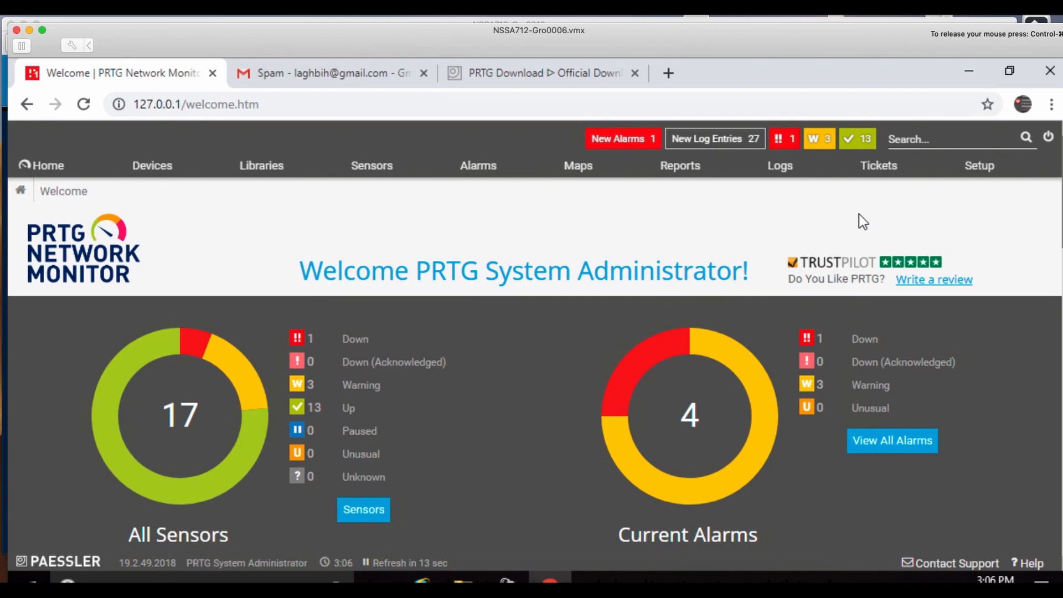
- Reload the Gmail spam folder to check for PRTG alert emails, and return to the PRTG welcome page
left_click(304, 74)
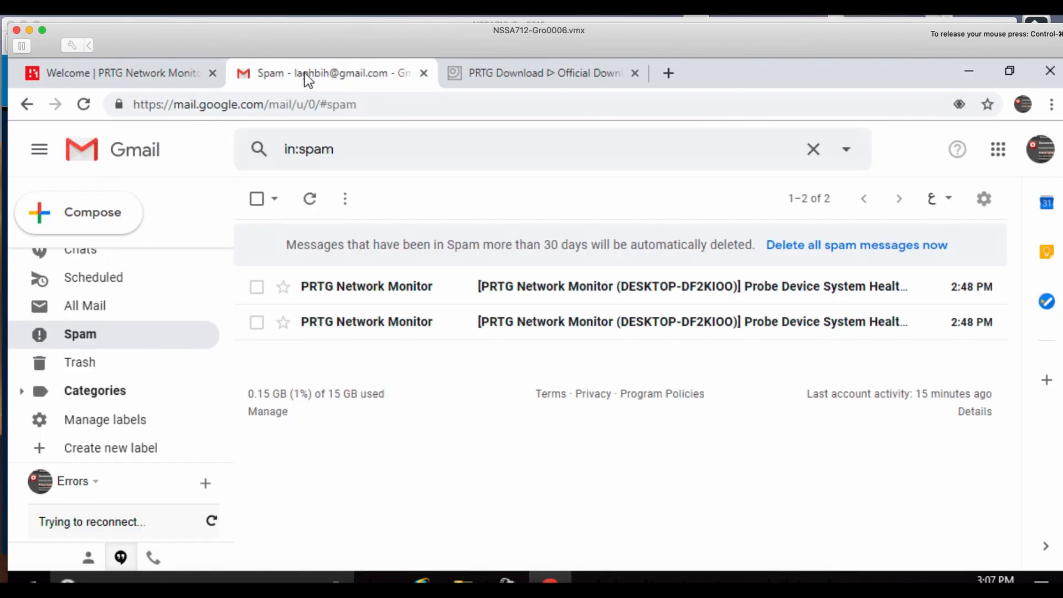
left_click(82, 107)
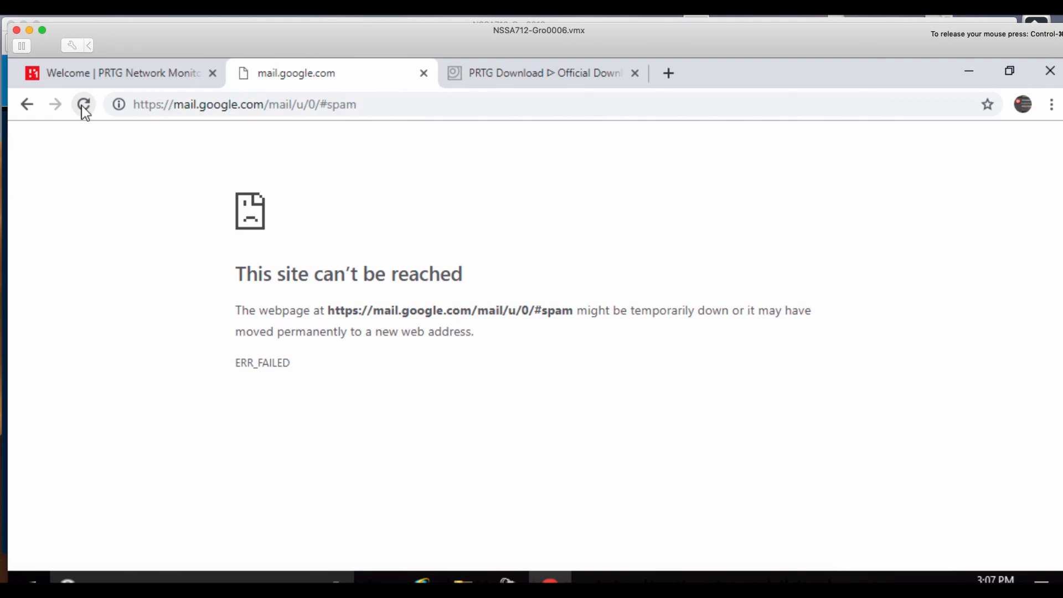
left_click(142, 78)
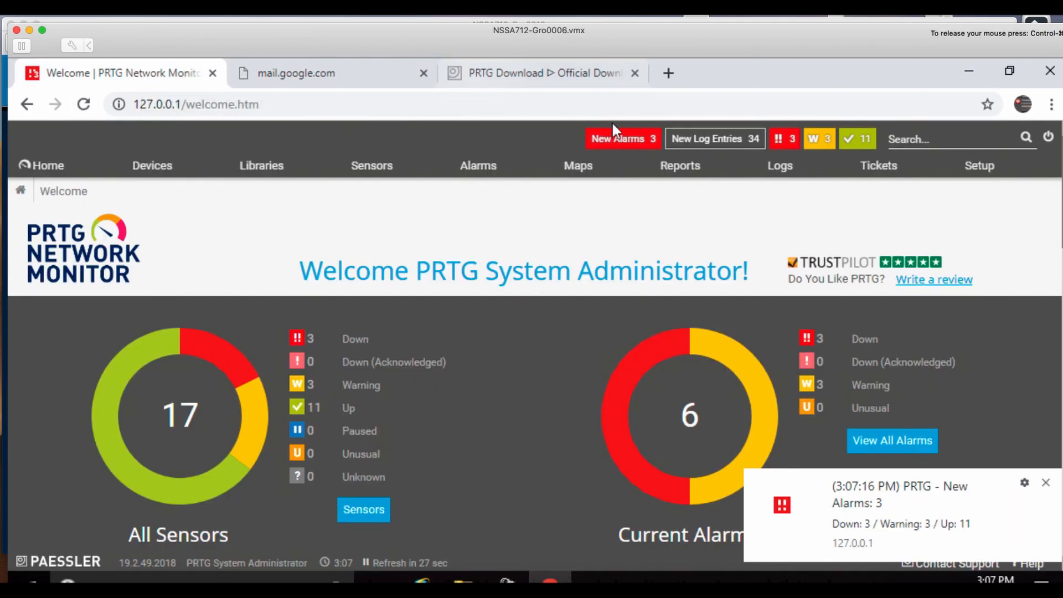
- List the Down sensors again to examine those of the Windows10 device, and recheck the Gmail page for alerts
left_click(359, 340)
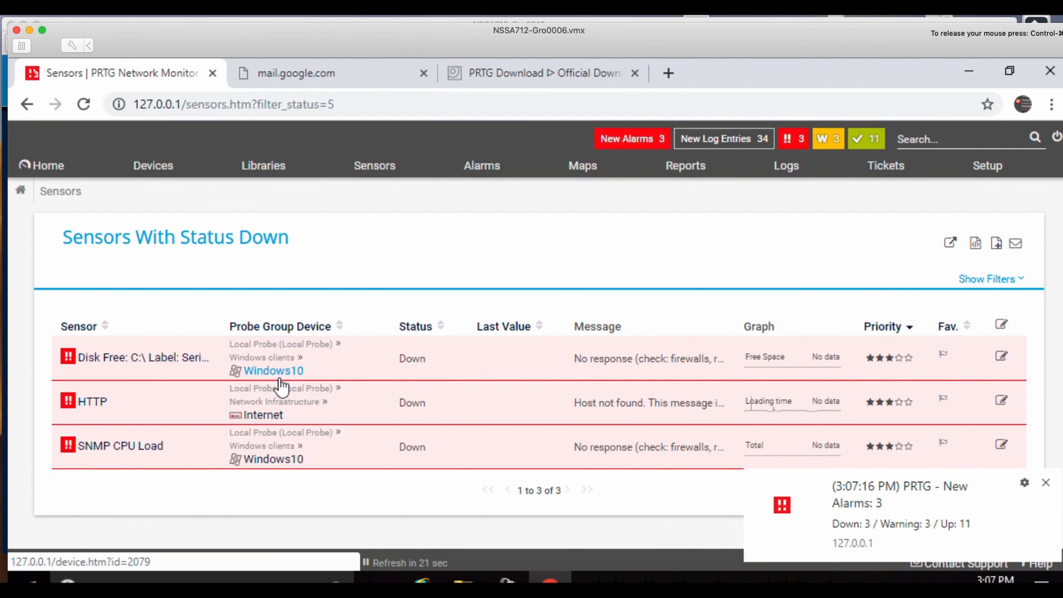
mouse_move(280, 379)
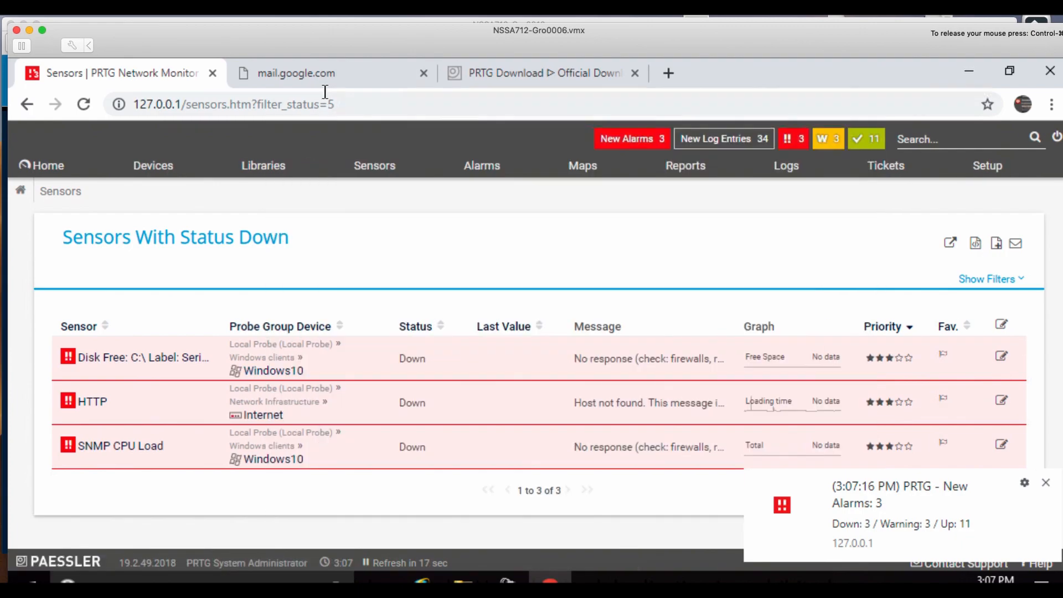
left_click(320, 83)
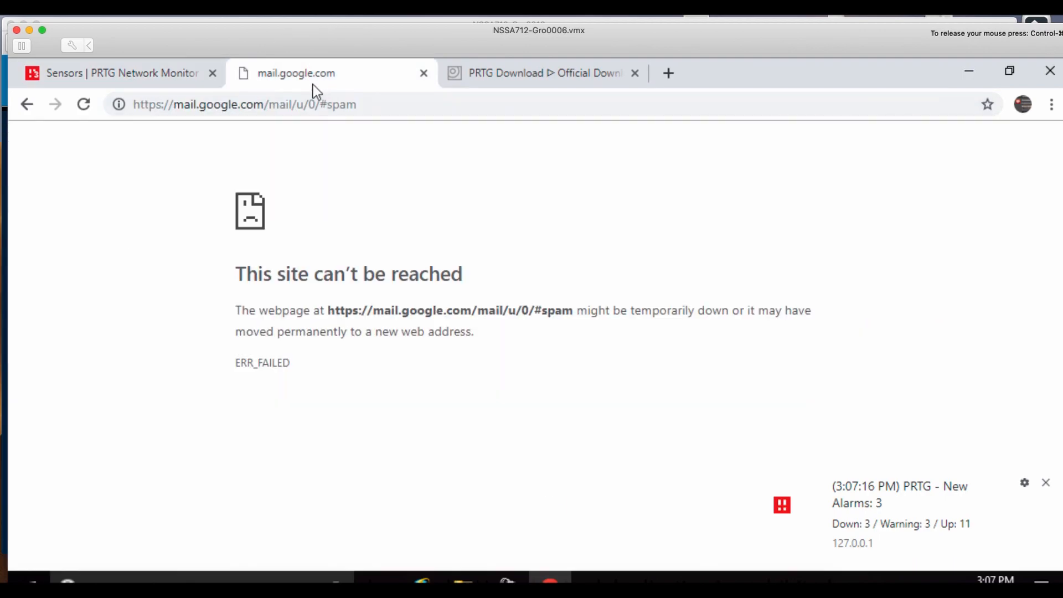
left_click(135, 76)
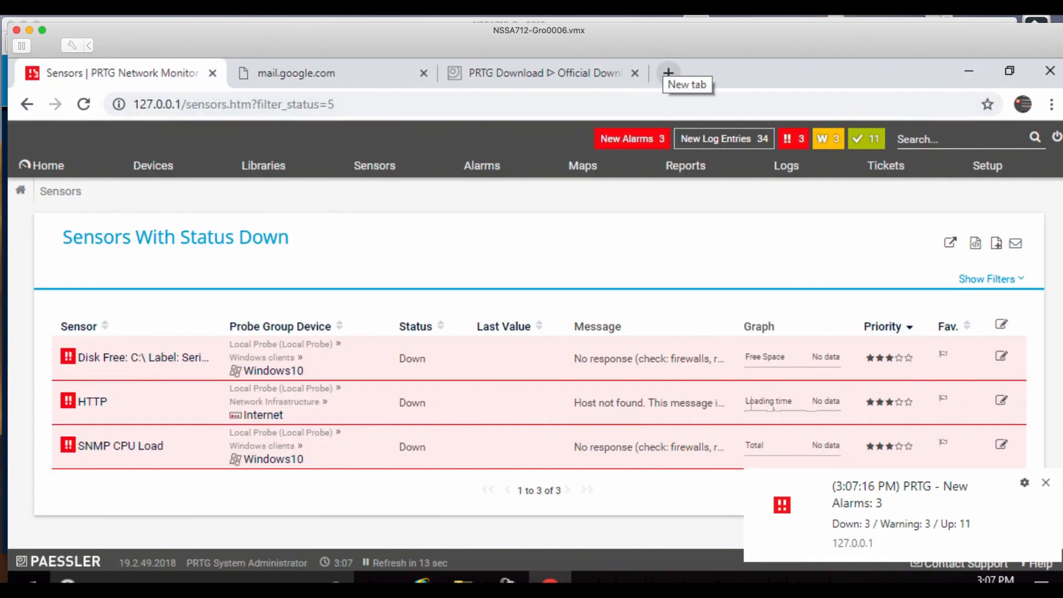